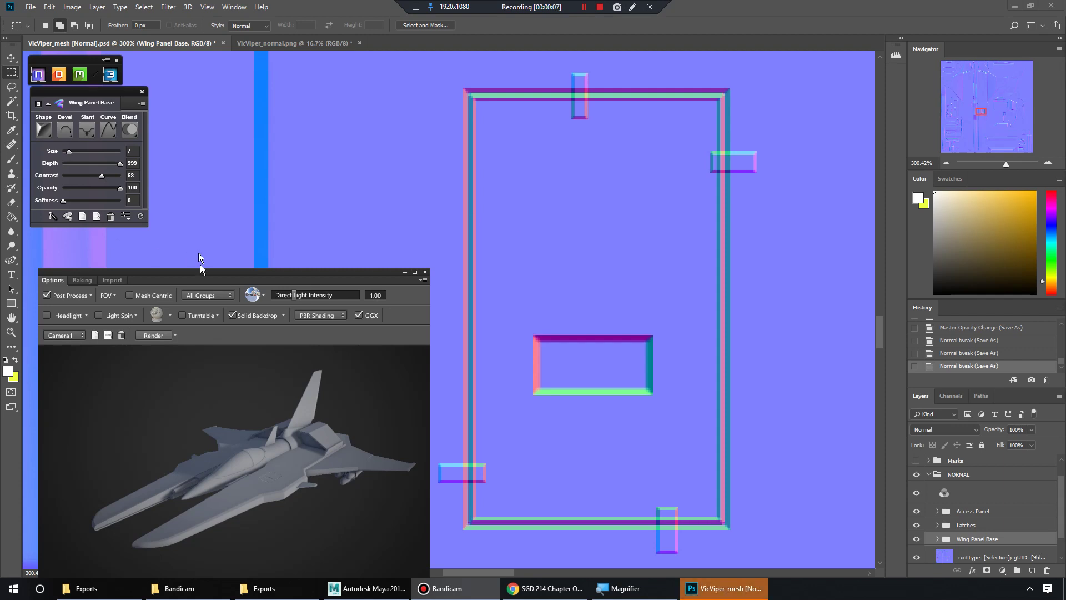
# Make the nDo 3D render view taller, then cycle through the Access Panel, Latches and Wing Panel Base groups
pyautogui.moveTo(216, 272); pyautogui.dragTo(204, 230)
pyautogui.moveTo(87, 61); pyautogui.dragTo(85, 61)
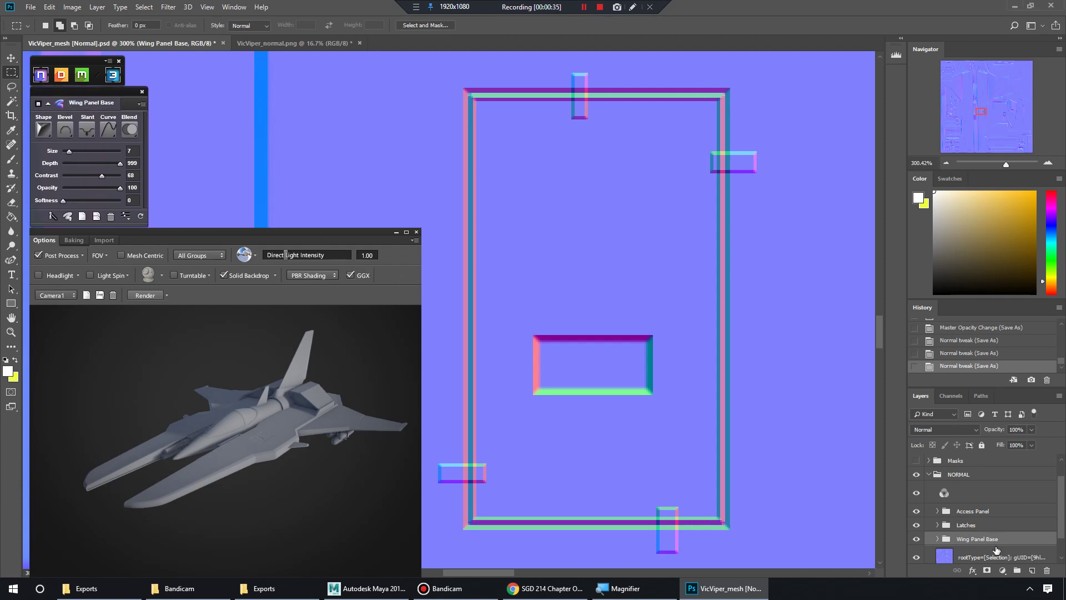
pyautogui.click(989, 513)
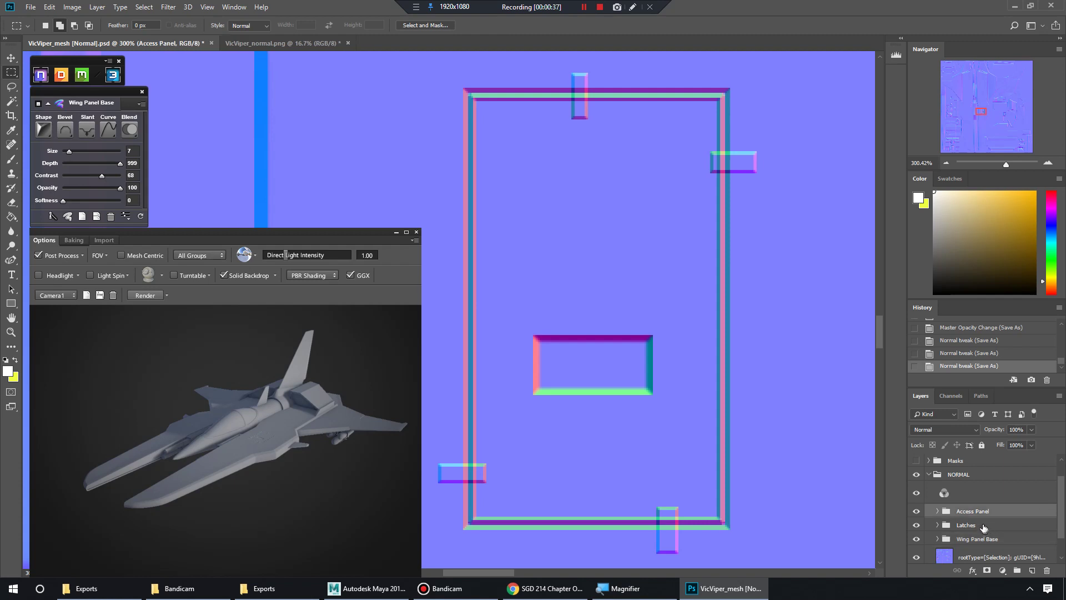
pyautogui.click(988, 527)
pyautogui.click(992, 539)
pyautogui.click(993, 525)
pyautogui.click(993, 512)
pyautogui.click(995, 540)
pyautogui.click(995, 526)
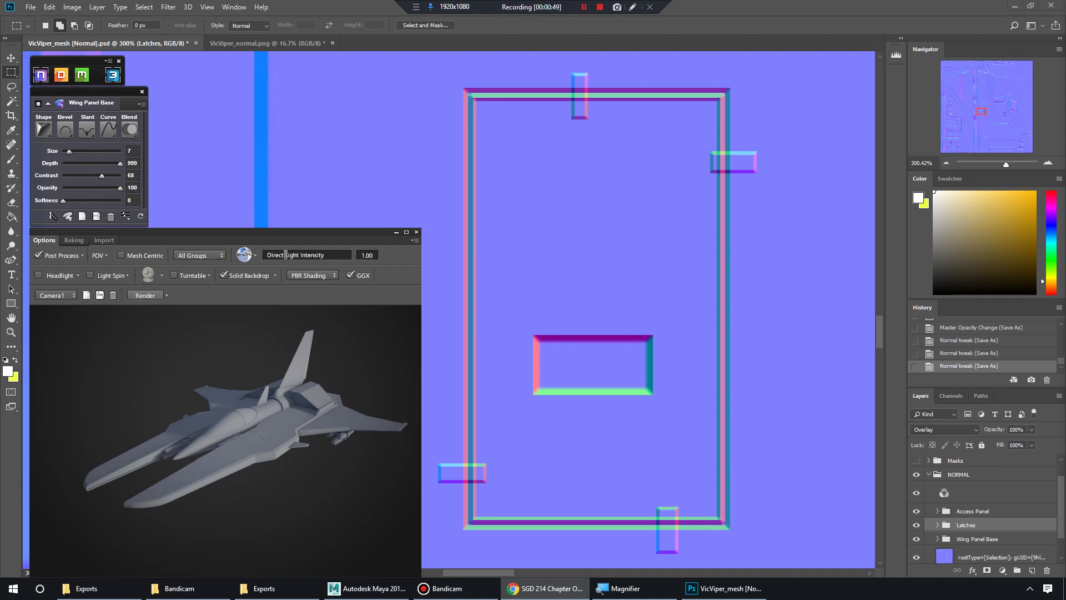
pyautogui.click(999, 516)
pyautogui.click(998, 539)
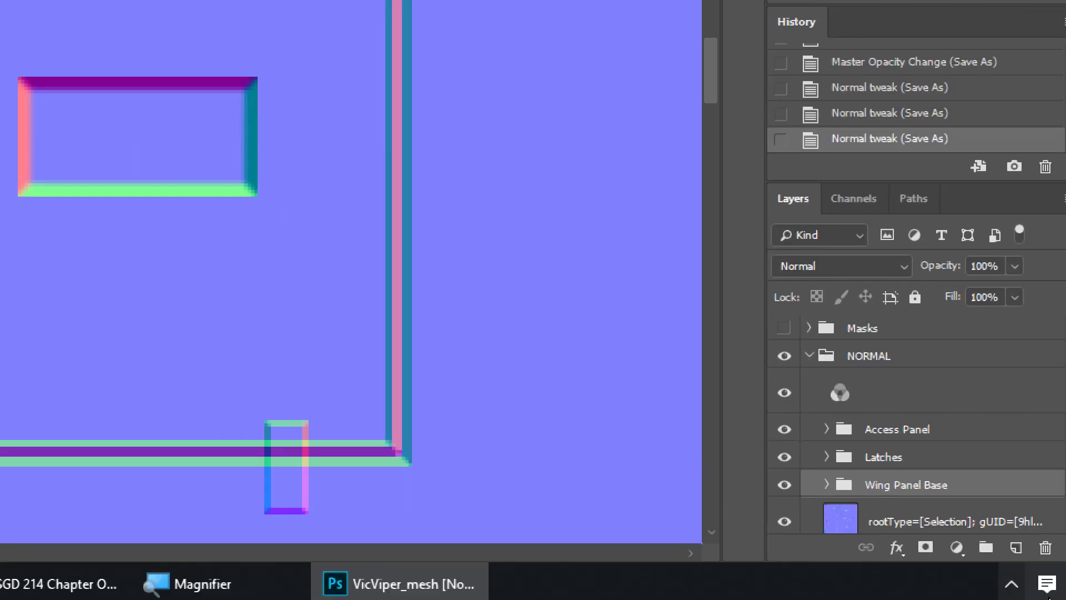
pyautogui.click(939, 450)
pyautogui.click(939, 422)
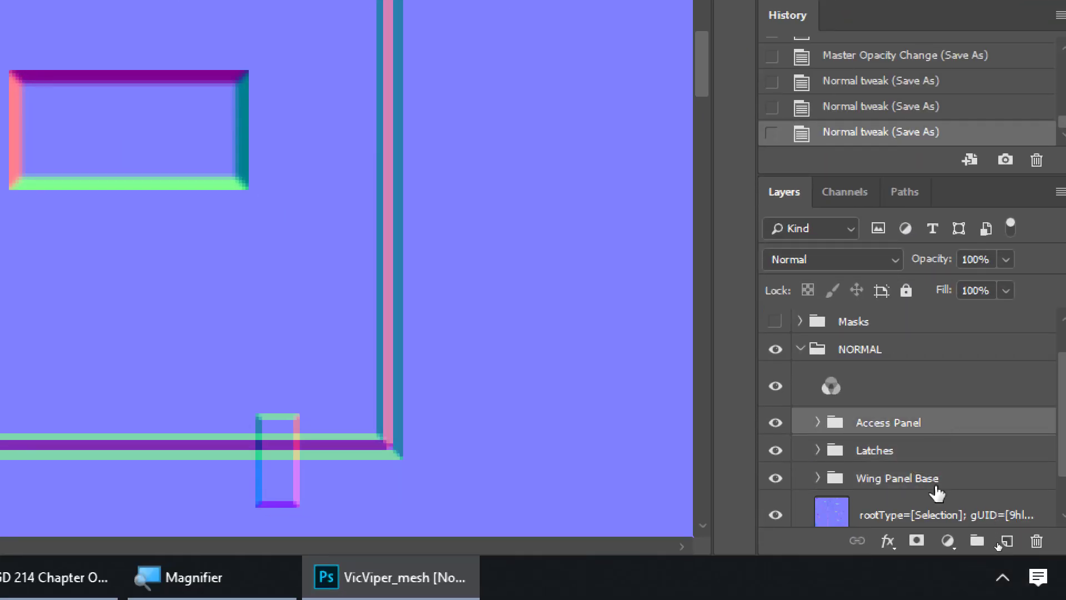
pyautogui.click(944, 478)
pyautogui.click(944, 450)
pyautogui.click(943, 429)
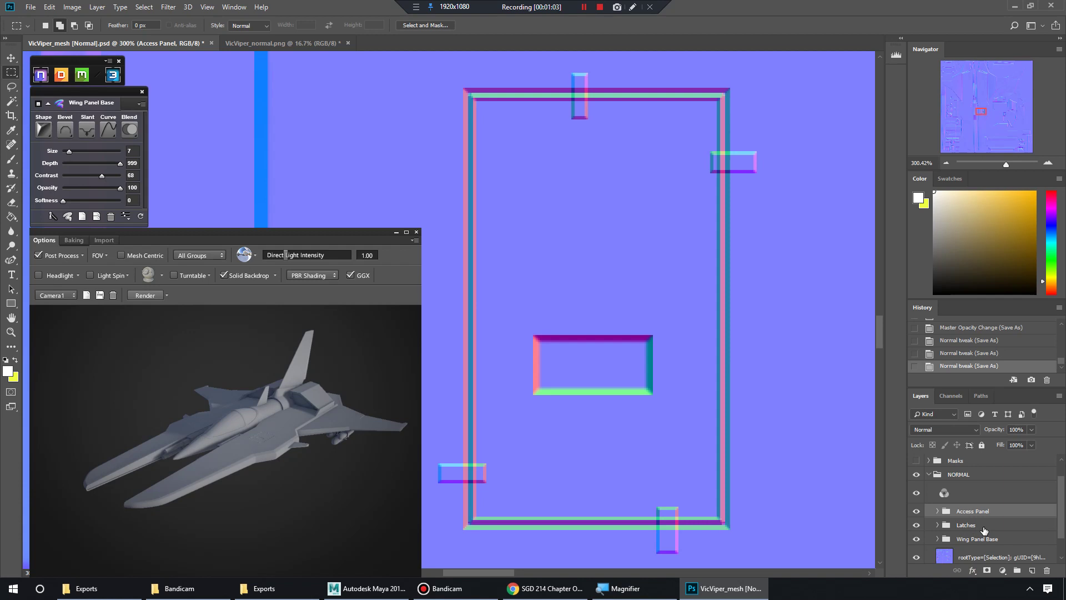
pyautogui.click(992, 540)
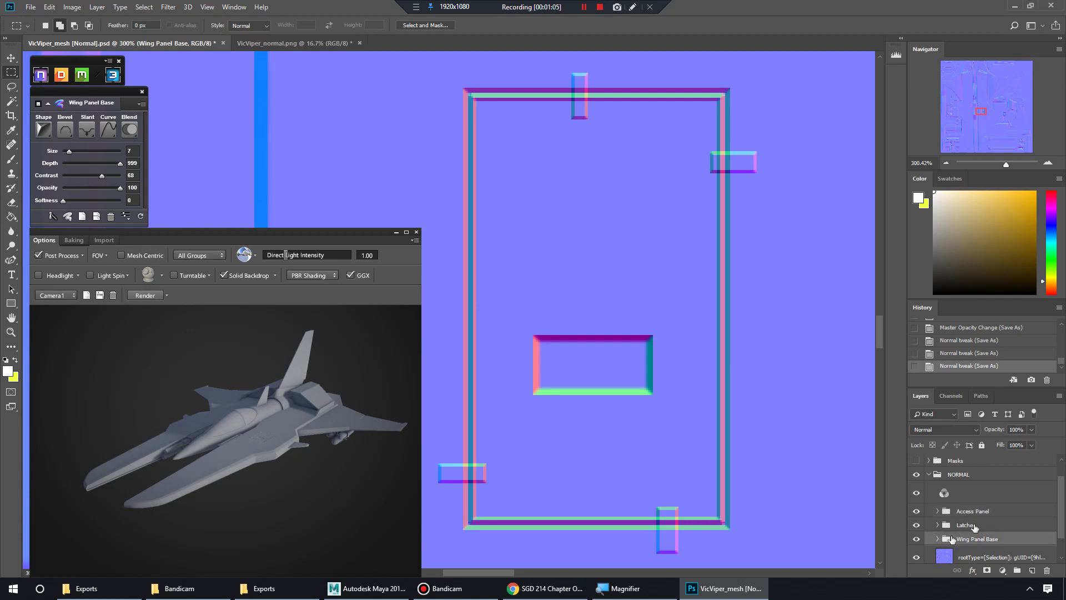
pyautogui.click(938, 539)
pyautogui.scroll(-3, 978, 525)
pyautogui.scroll(2, 994, 520)
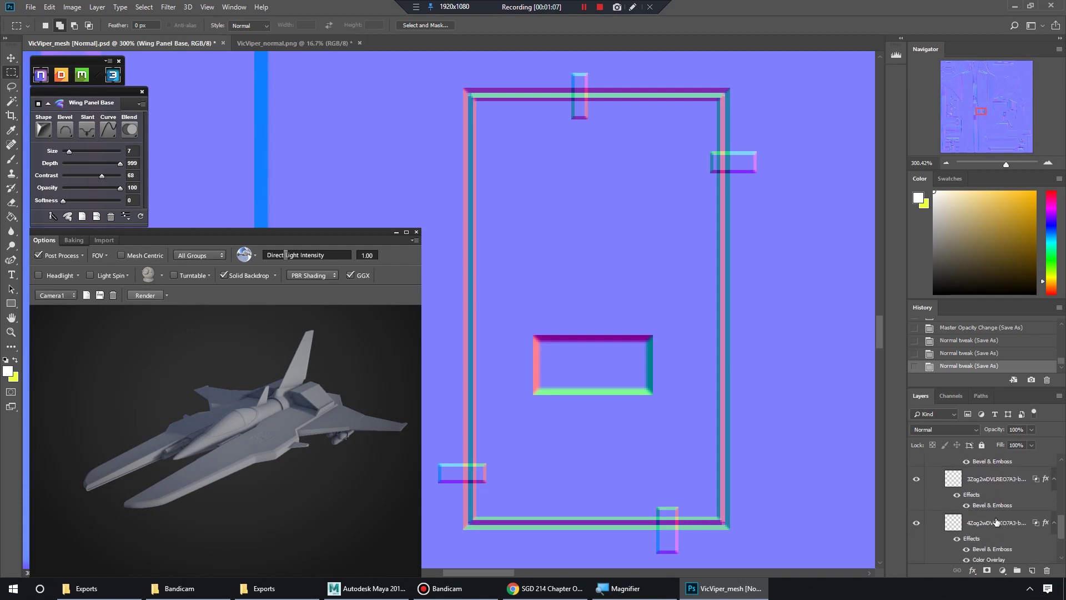
pyautogui.scroll(3, 997, 520)
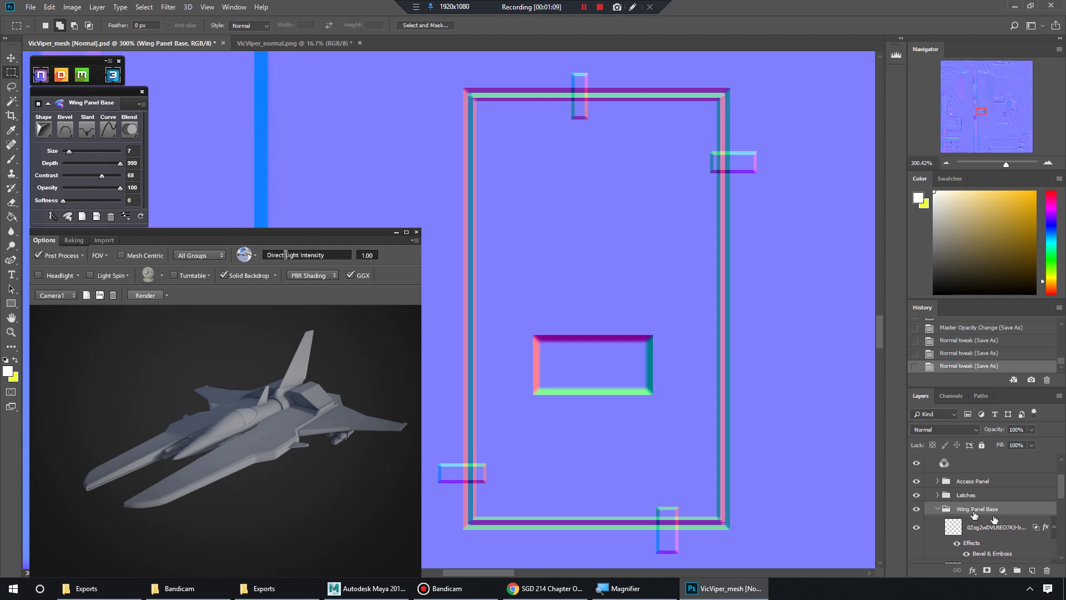
pyautogui.click(938, 511)
pyautogui.click(938, 497)
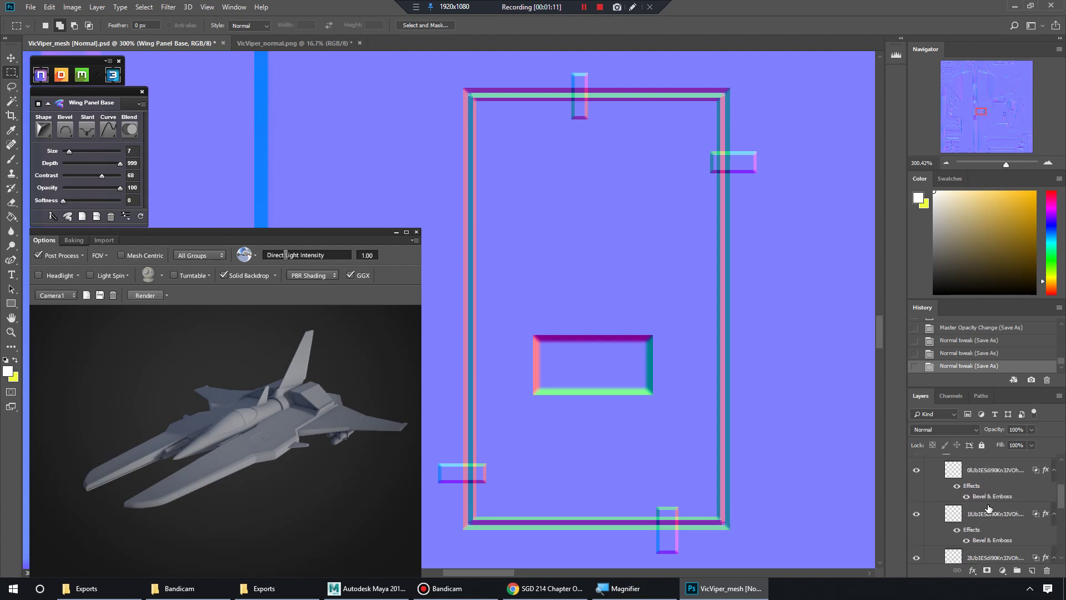
pyautogui.scroll(-2, 984, 510)
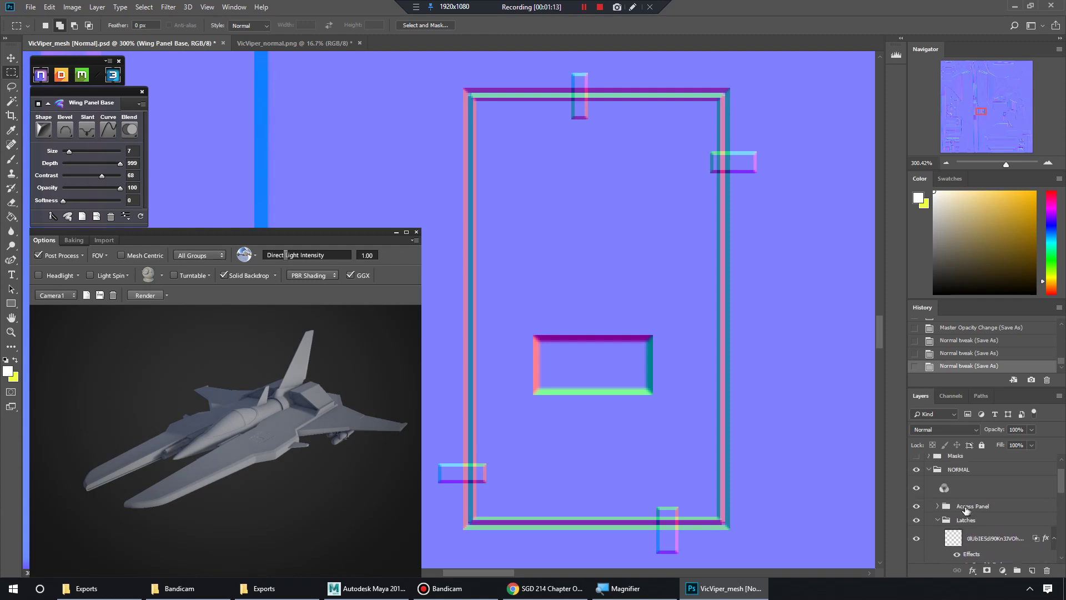
pyautogui.scroll(2, 969, 511)
pyautogui.click(938, 520)
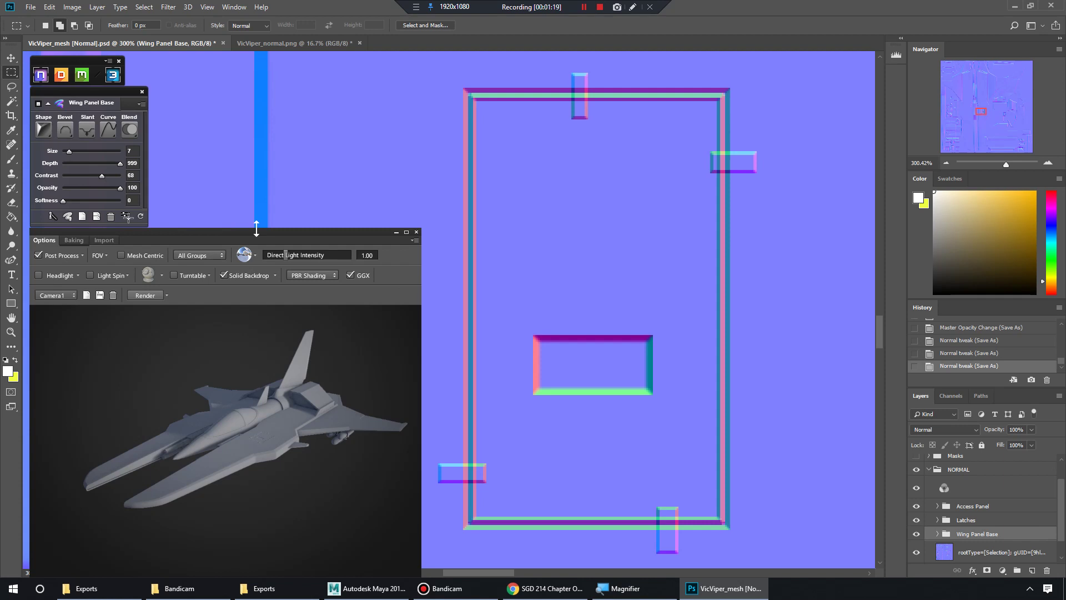
# Put the shape groups into Zip mode, inspect Wing Panel Base, then exit Zip mode
pyautogui.moveTo(983, 527); pyautogui.dragTo(990, 533)
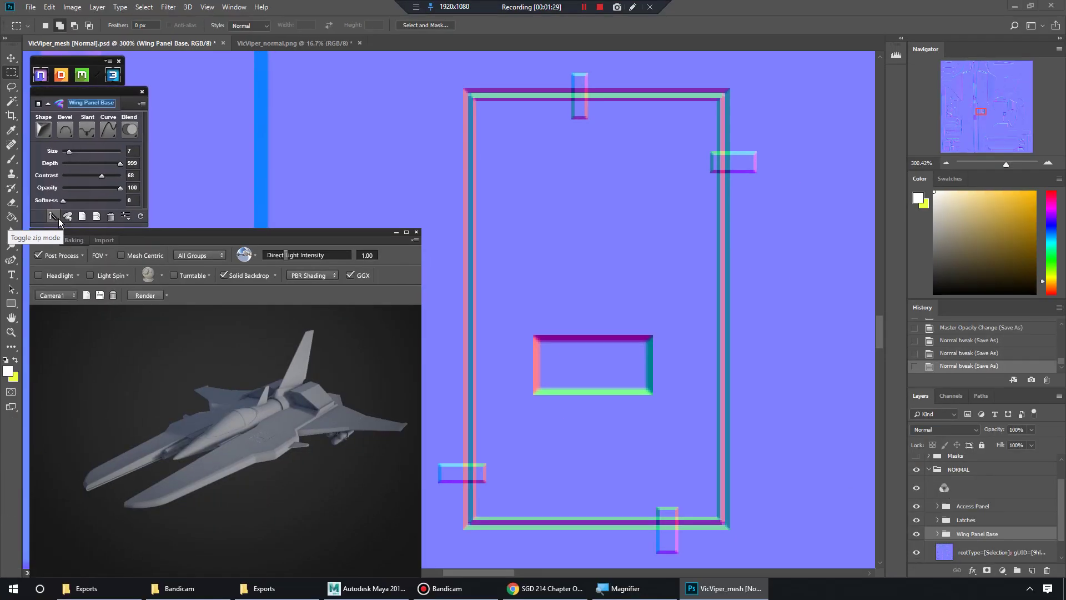
pyautogui.click(53, 216)
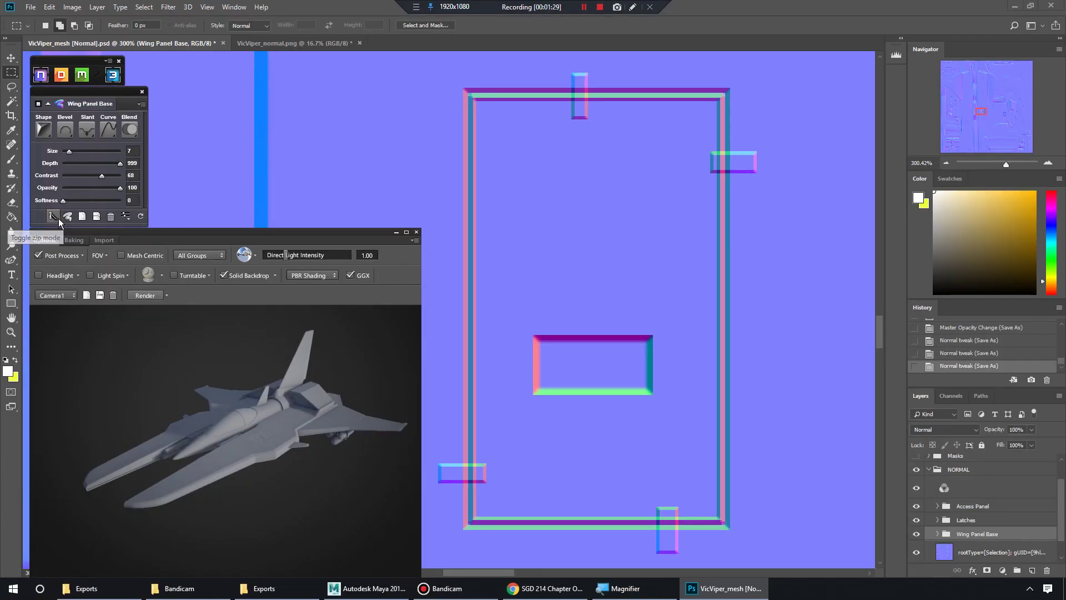
pyautogui.click(937, 537)
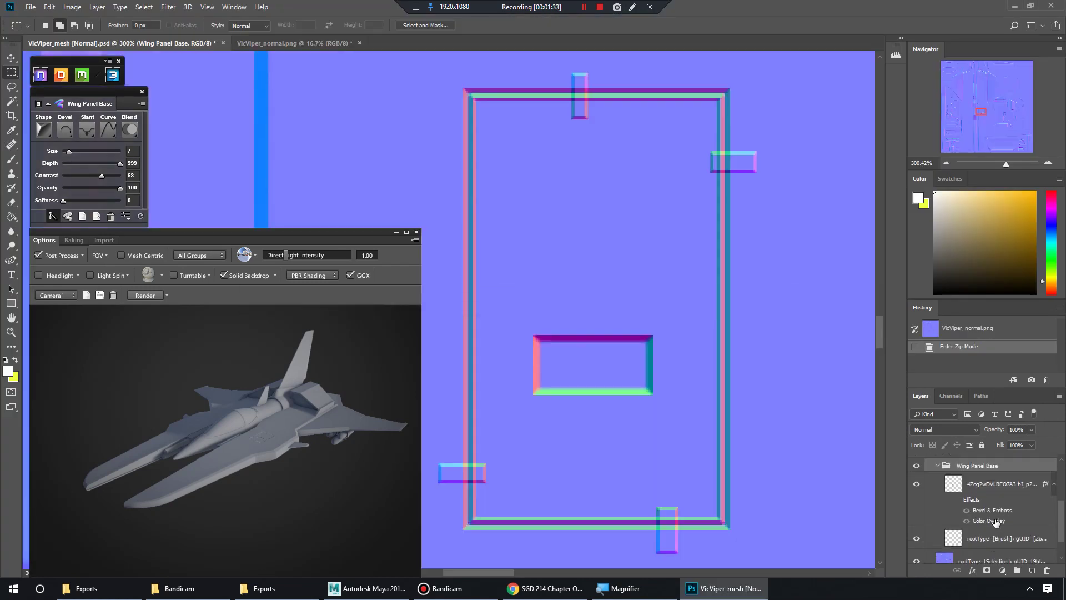
pyautogui.click(938, 467)
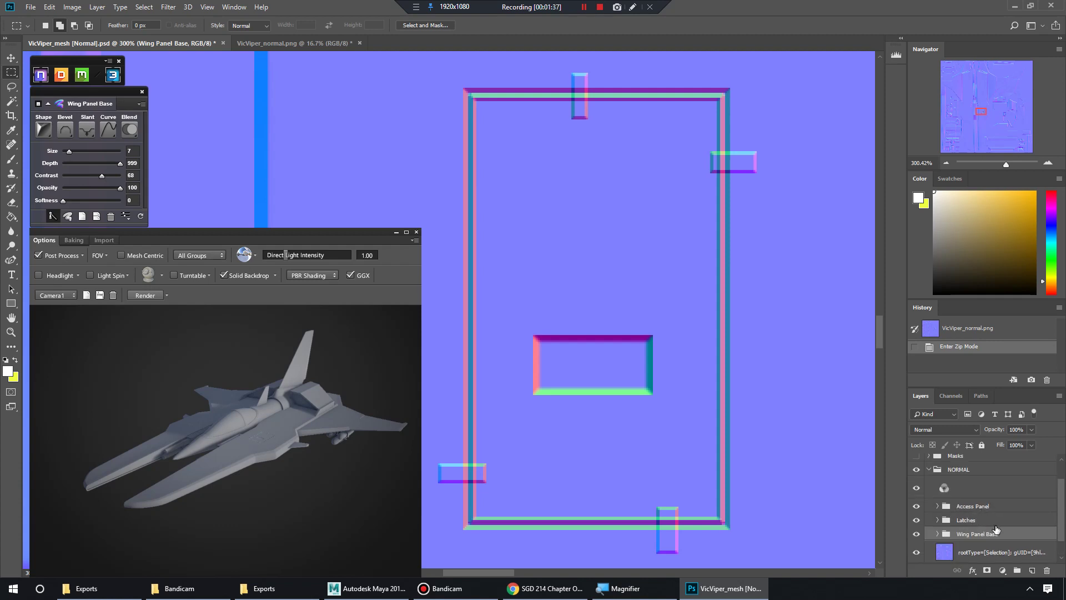
pyautogui.click(51, 216)
# Re-enable Zip mode and load the Access Panel group's settings into nDo
pyautogui.click(938, 535)
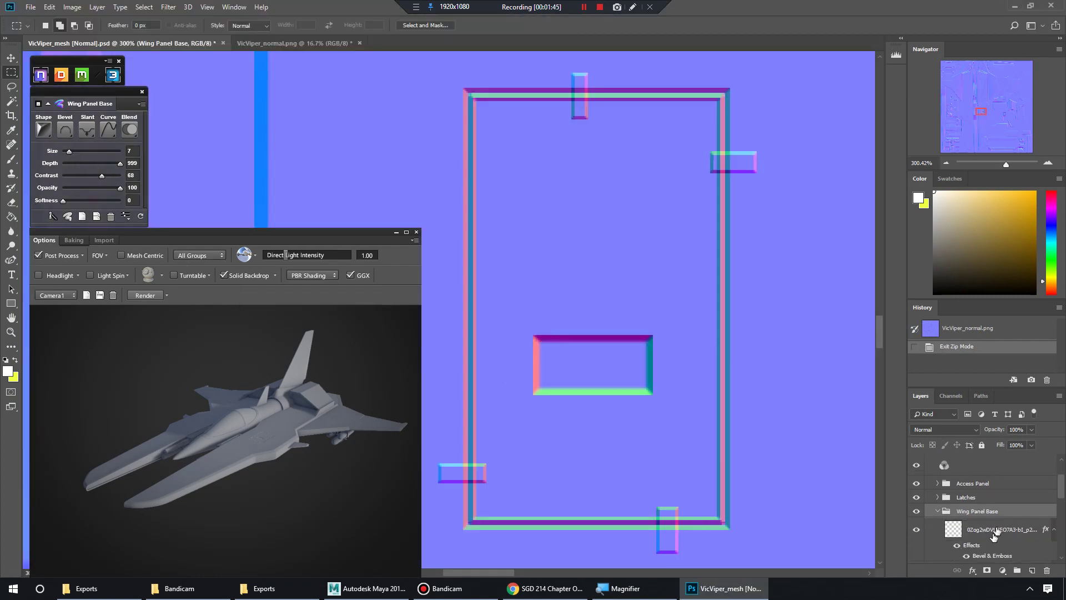
pyautogui.scroll(-4, 994, 522)
pyautogui.scroll(4, 999, 520)
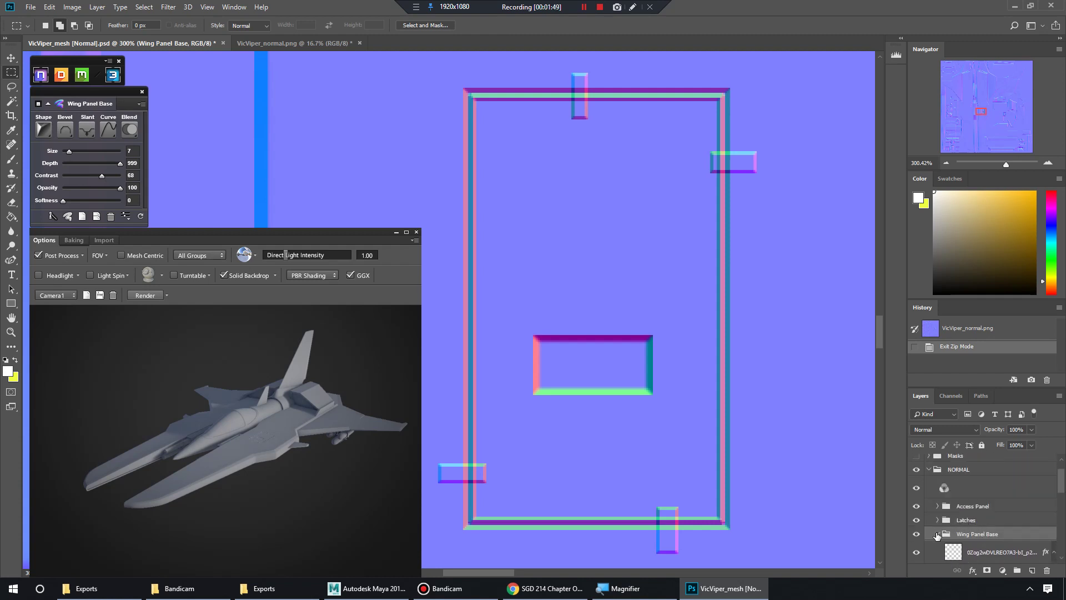
pyautogui.click(938, 534)
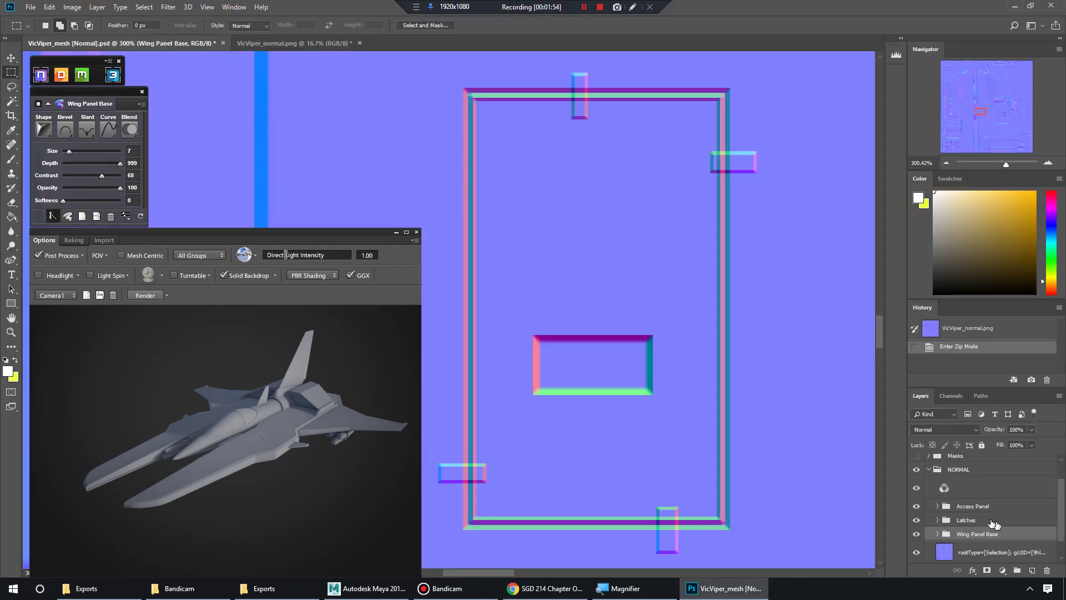
pyautogui.click(967, 520)
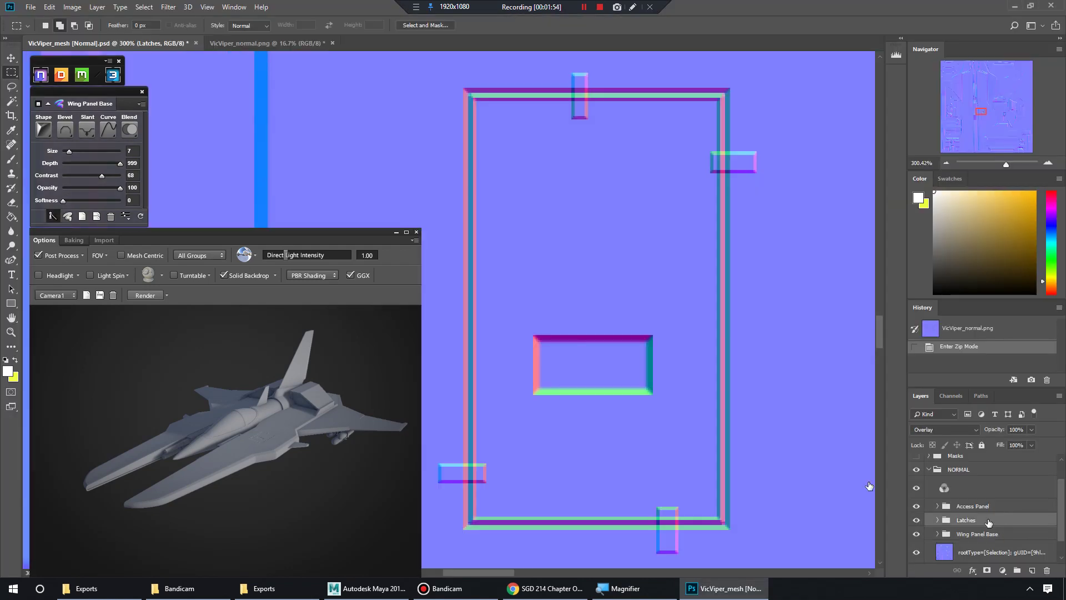
pyautogui.click(54, 216)
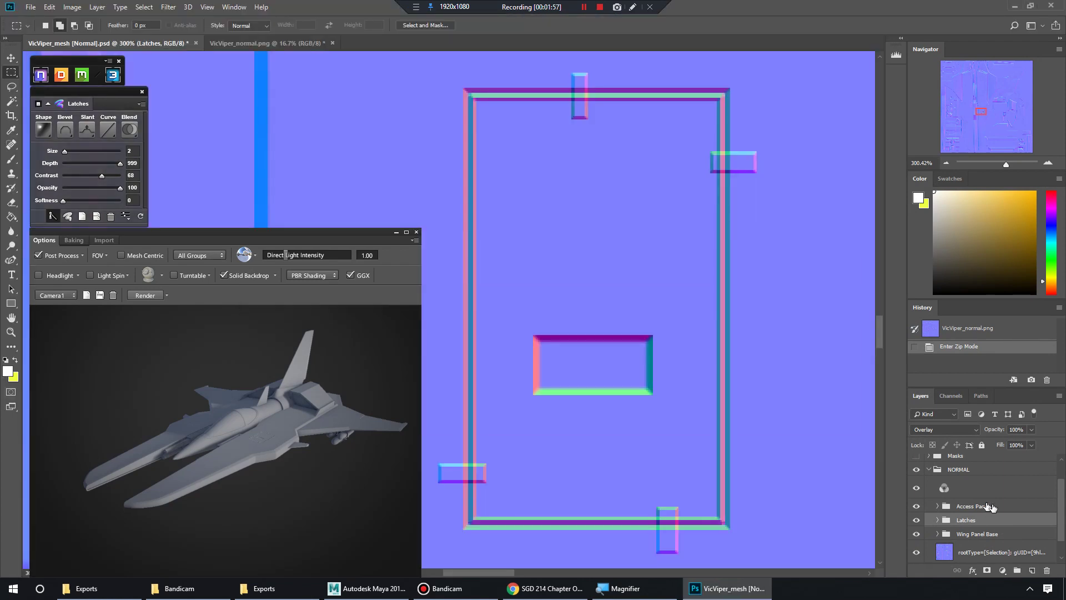
pyautogui.click(993, 507)
pyautogui.click(53, 217)
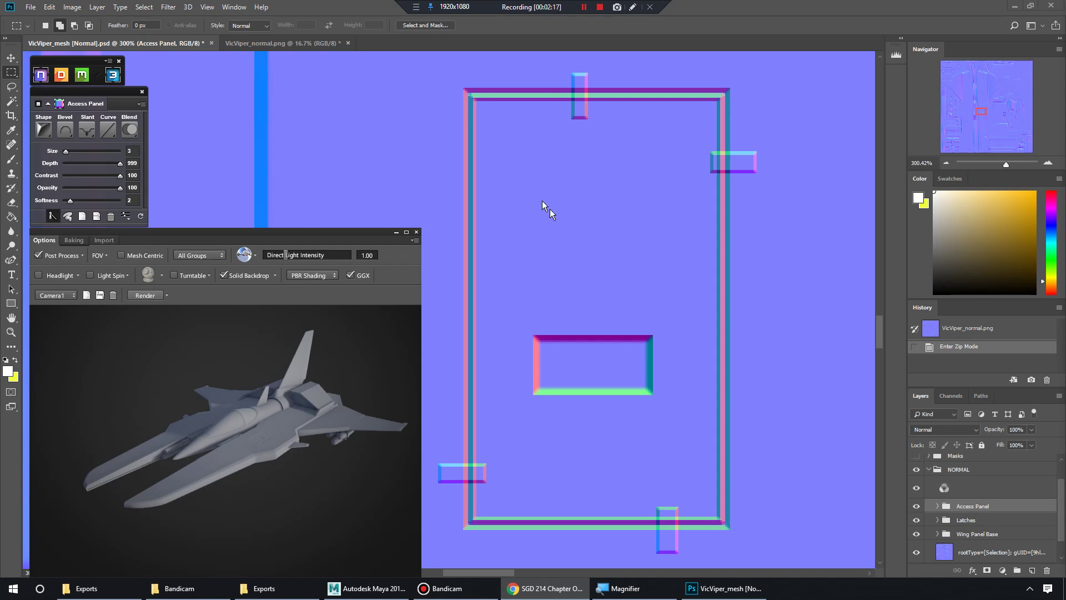
# Attempt to fill a rectangle above the inner panel, dismiss the fill error and deselect
pyautogui.click(611, 290)
pyautogui.moveTo(560, 202); pyautogui.dragTo(653, 321)
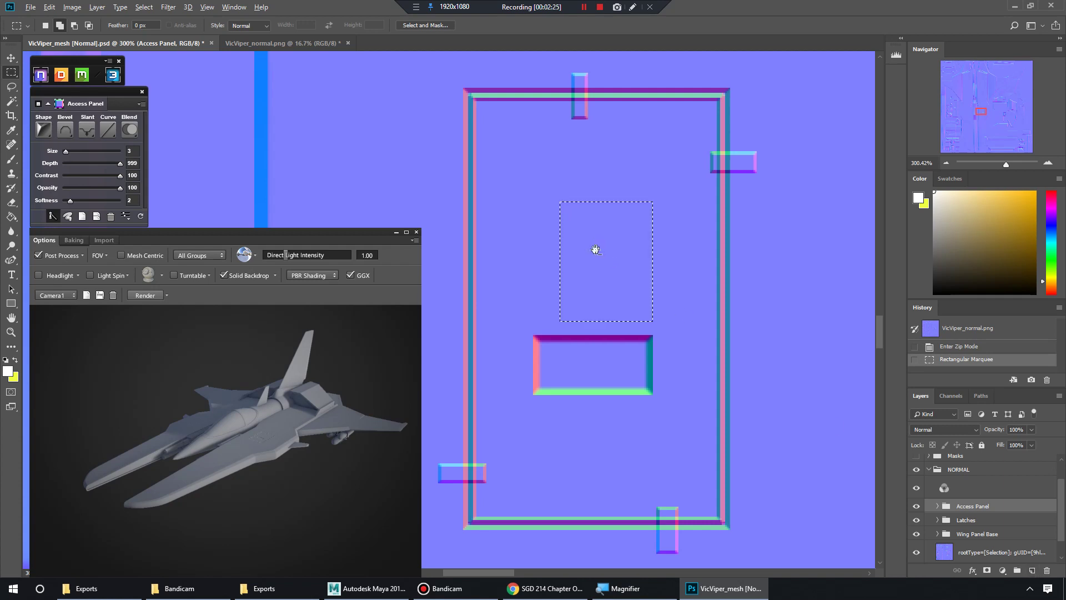
pyautogui.hotkey('alt', 'BackSpace')
pyautogui.click(522, 219)
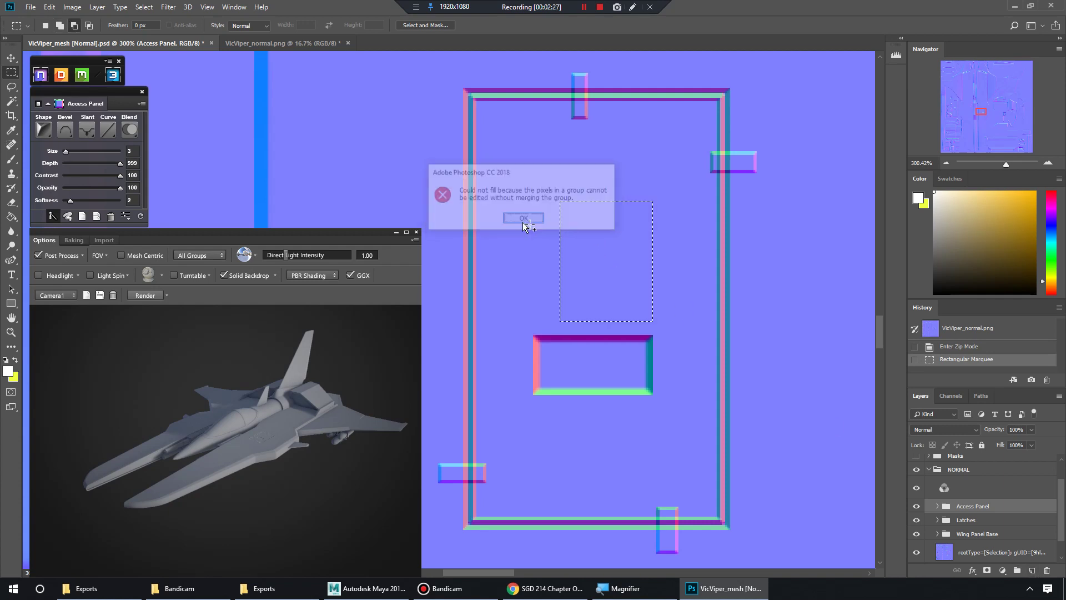
pyautogui.click(811, 389)
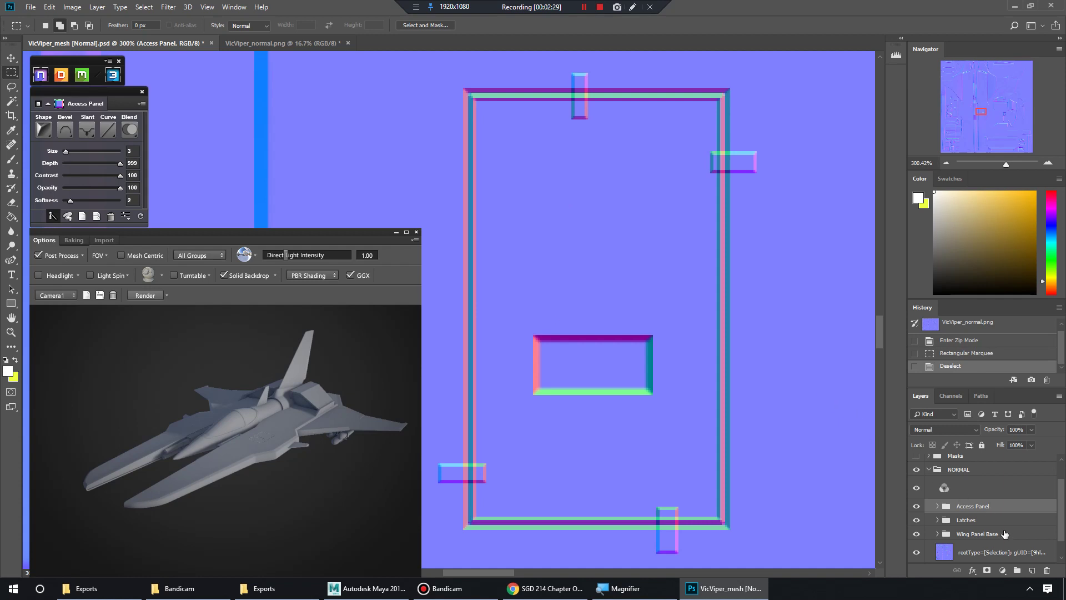
# Add an empty Layer 2 above the Access Panel group in NORMAL
pyautogui.scroll(-2, 1006, 532)
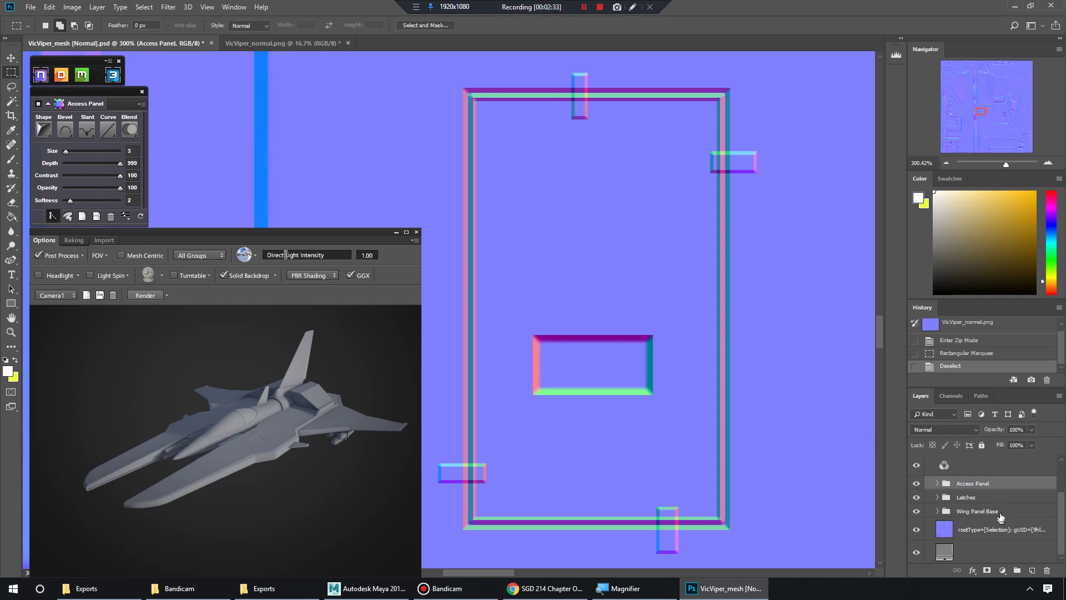
pyautogui.click(1000, 517)
pyautogui.click(998, 483)
pyautogui.click(1032, 570)
pyautogui.scroll(2, 985, 529)
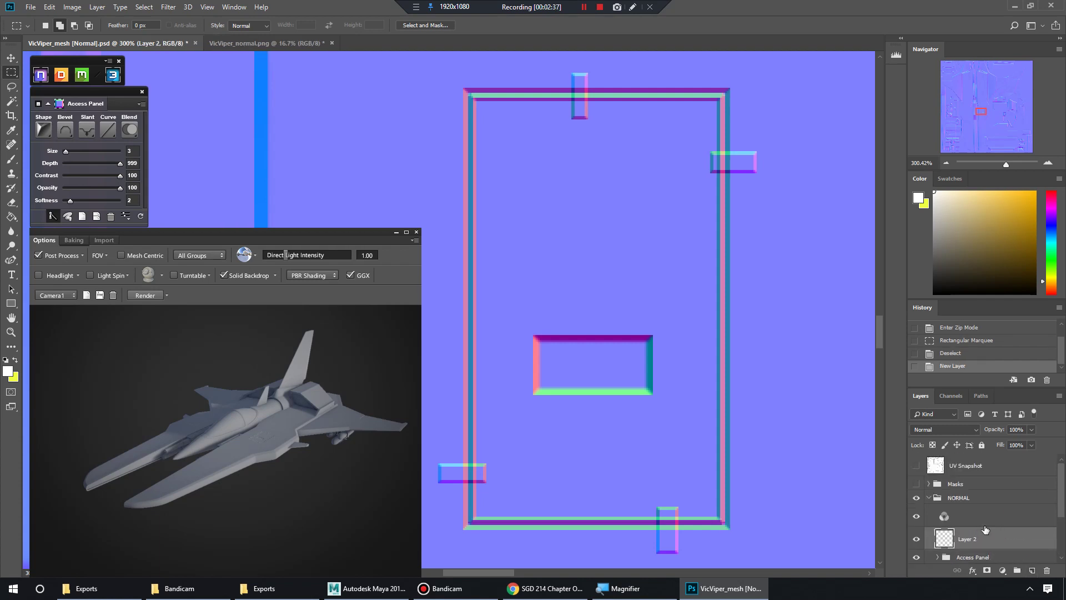
pyautogui.scroll(-1, 985, 528)
pyautogui.scroll(1, 978, 516)
pyautogui.scroll(-1, 972, 508)
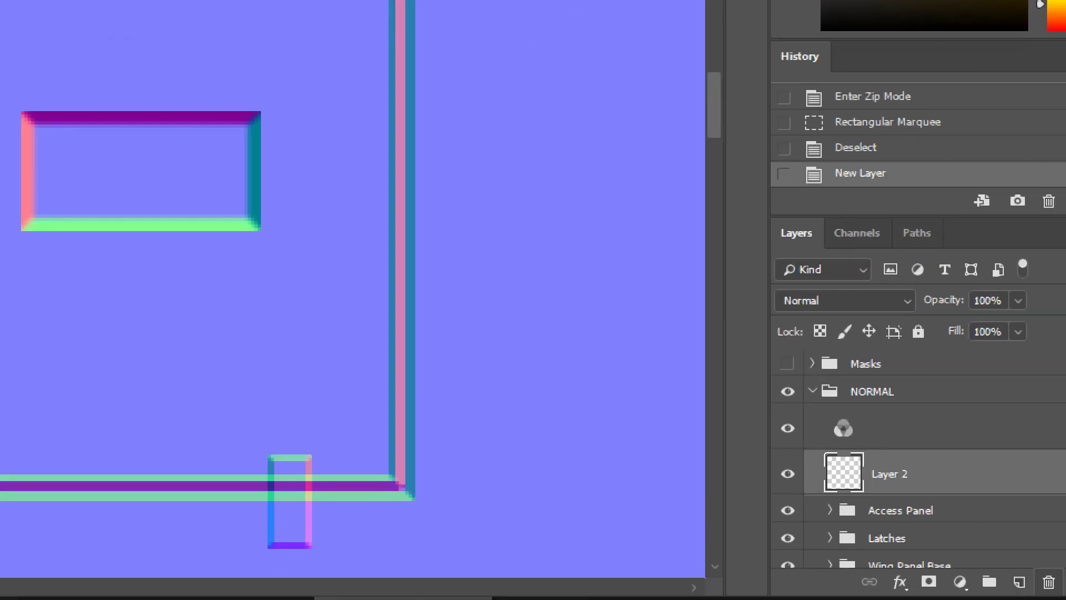
pyautogui.scroll(-1, 808, 415)
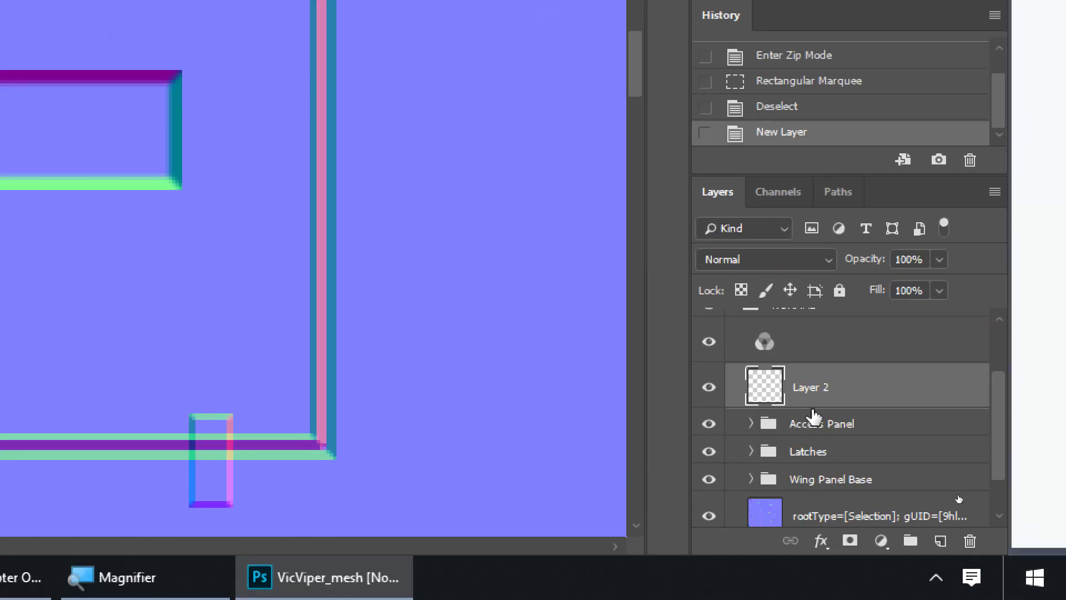
# Check the rootType and adjustment layers, then make Layer 2 the active layer
pyautogui.moveTo(764, 386); pyautogui.dragTo(821, 523)
pyautogui.click(804, 521)
pyautogui.scroll(1, 821, 489)
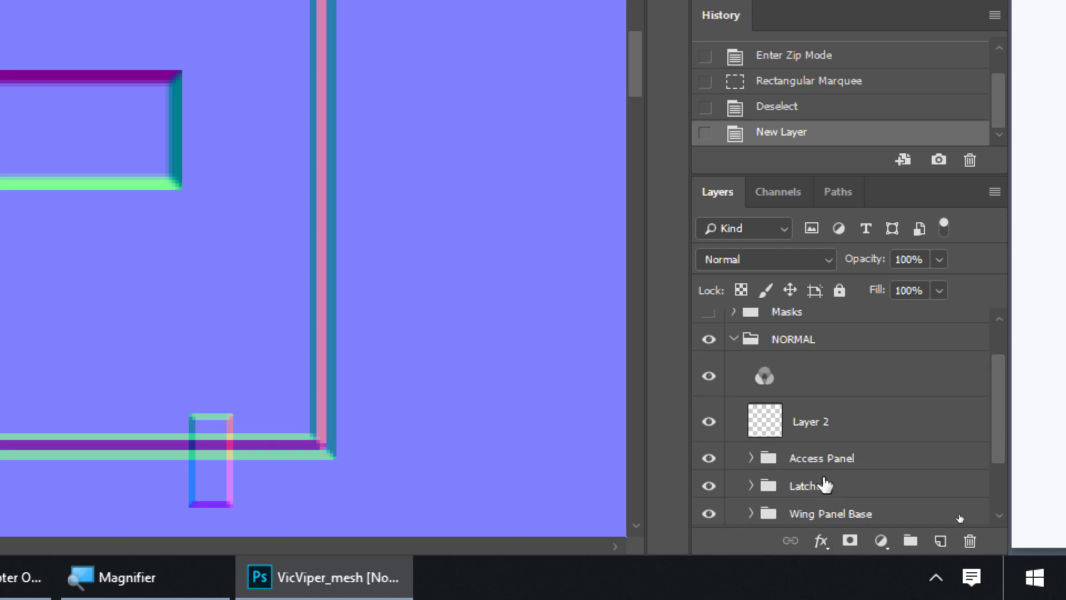
pyautogui.click(807, 381)
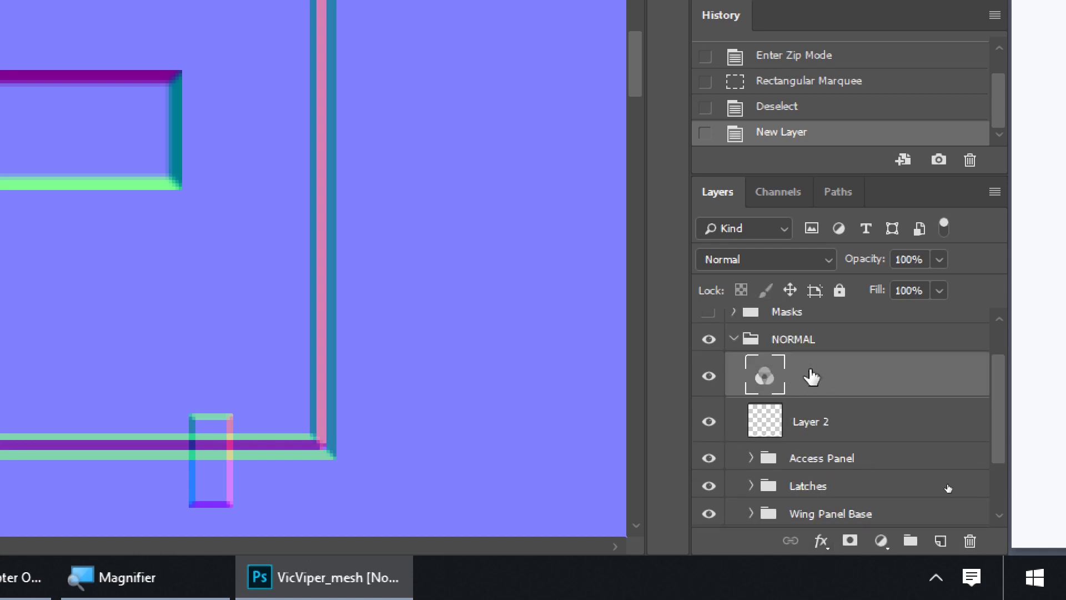
pyautogui.click(833, 430)
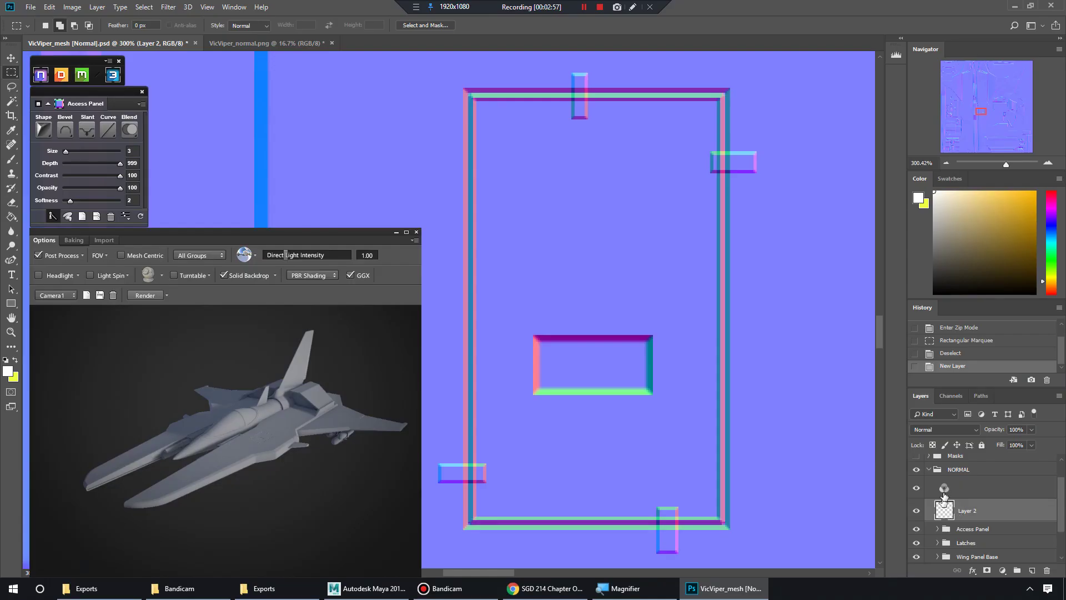
pyautogui.click(947, 495)
pyautogui.click(954, 514)
# Draw a wide rectangular marquee in the empty area above the panel frame
pyautogui.scroll(10, 739, 245)
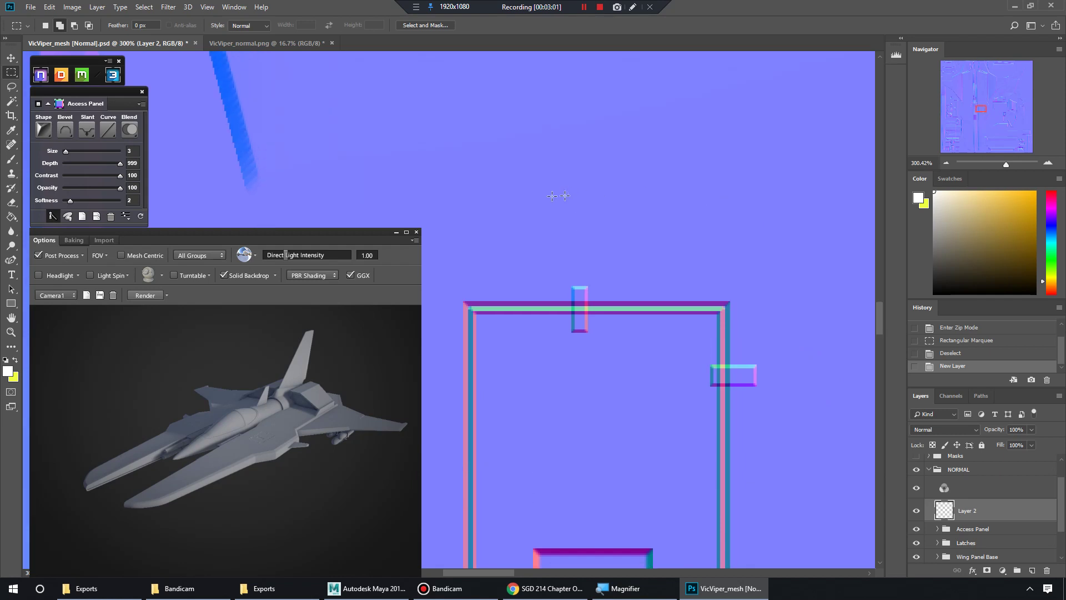
pyautogui.scroll(2, 471, 185)
pyautogui.moveTo(433, 166); pyautogui.dragTo(702, 289)
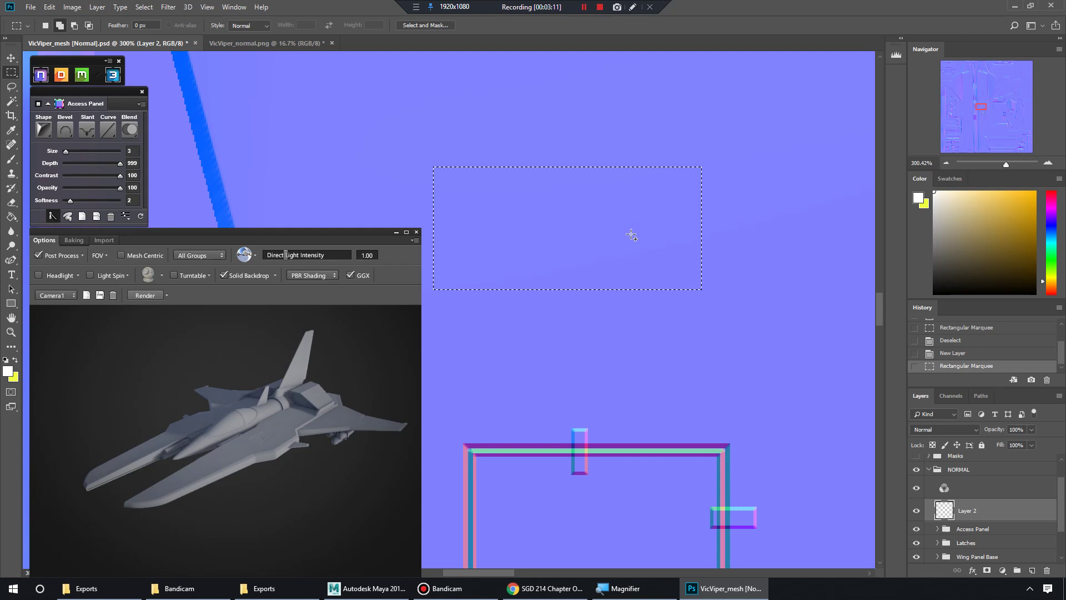
pyautogui.scroll(1, 632, 239)
pyautogui.scroll(-1, 633, 240)
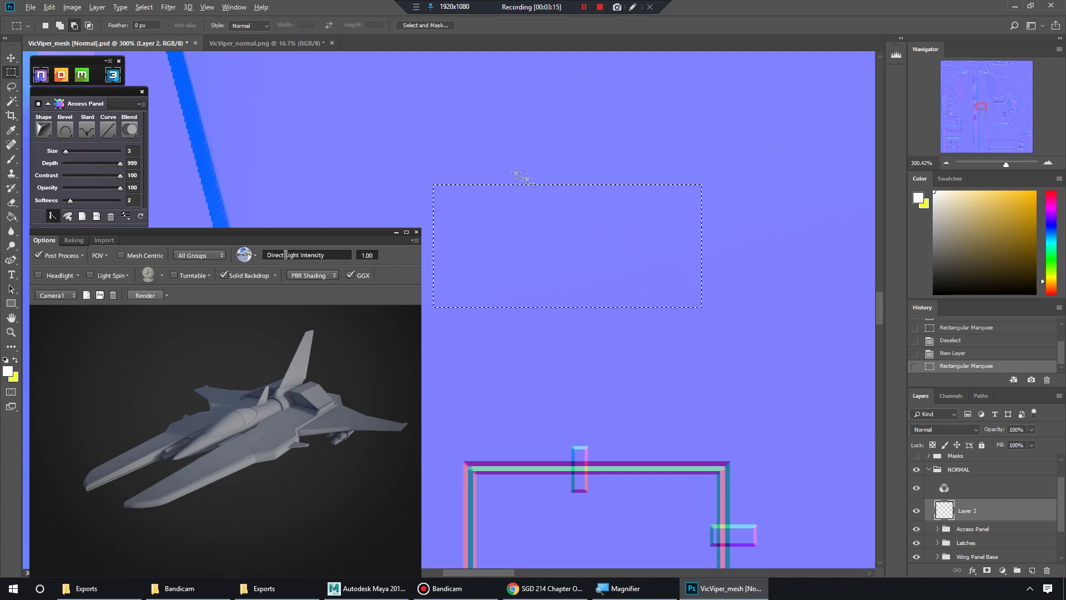
# Alt-drag vertical gaps to split the marquee into separate vent strips, then bring up nDo's selection options
pyautogui.keyDown('alt'); pyautogui.moveTo(500, 179); pyautogui.dragTo(488, 319); pyautogui.keyUp('alt')
pyautogui.keyDown('alt'); pyautogui.moveTo(569, 178); pyautogui.dragTo(559, 336); pyautogui.keyUp('alt')
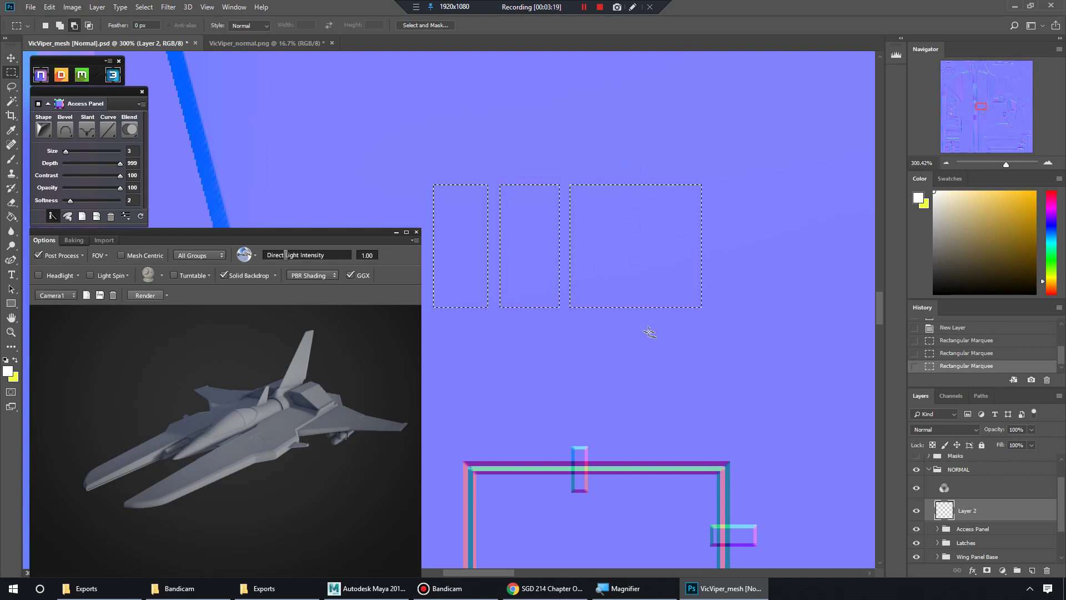
pyautogui.keyDown('alt'); pyautogui.moveTo(649, 332); pyautogui.dragTo(625, 176); pyautogui.keyUp('alt')
pyautogui.hotkey('ctrl', 'z')
pyautogui.keyDown('alt'); pyautogui.moveTo(629, 340); pyautogui.dragTo(630, 341); pyautogui.keyUp('alt')
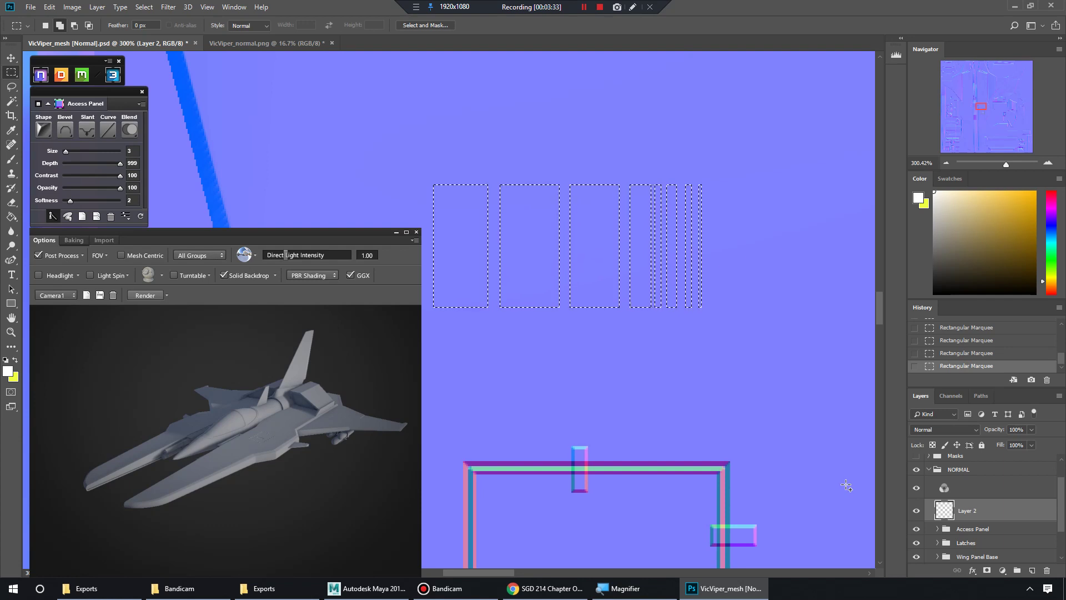
pyautogui.moveTo(111, 91); pyautogui.dragTo(113, 92)
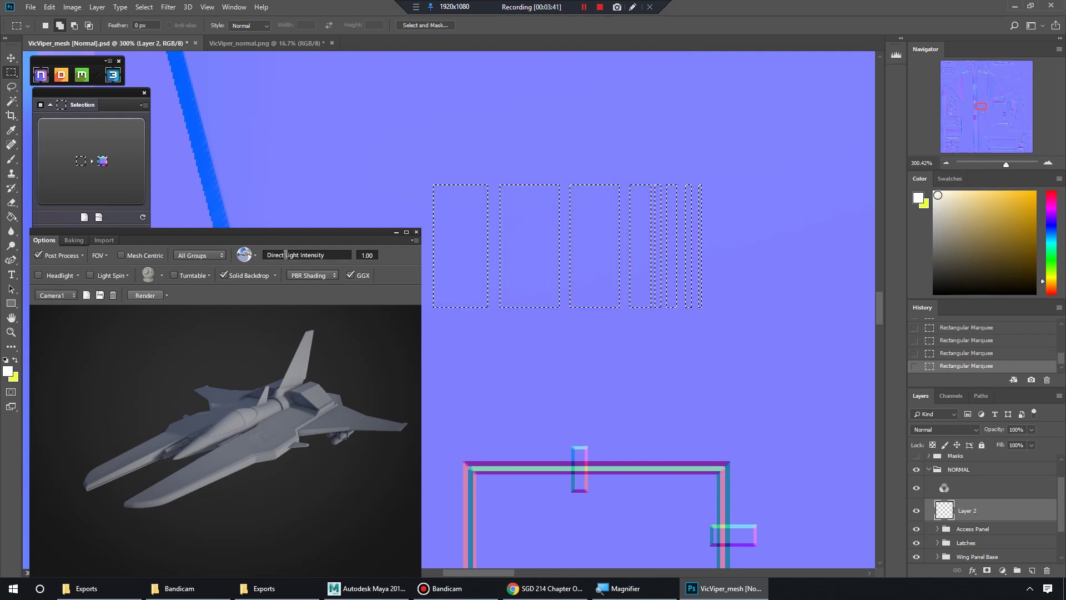
# Fill the vent selections with white, deselect, and convert Layer 2 into an nDo normal-map group
pyautogui.hotkey('alt', 'BackSpace')
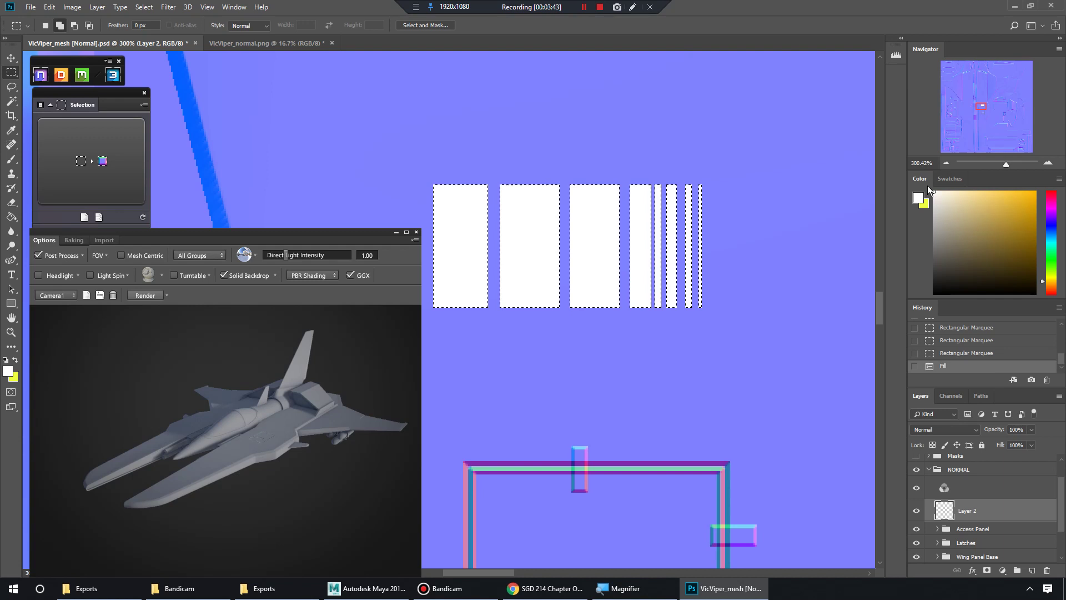
pyautogui.hotkey('ctrl', 'd')
pyautogui.moveTo(101, 93); pyautogui.dragTo(95, 91)
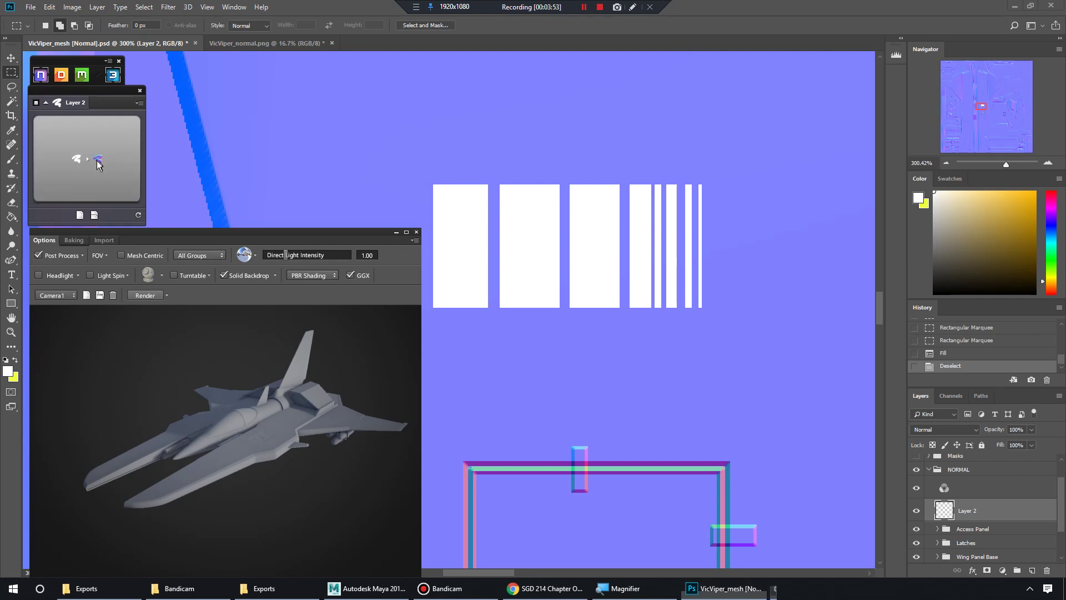
pyautogui.click(97, 161)
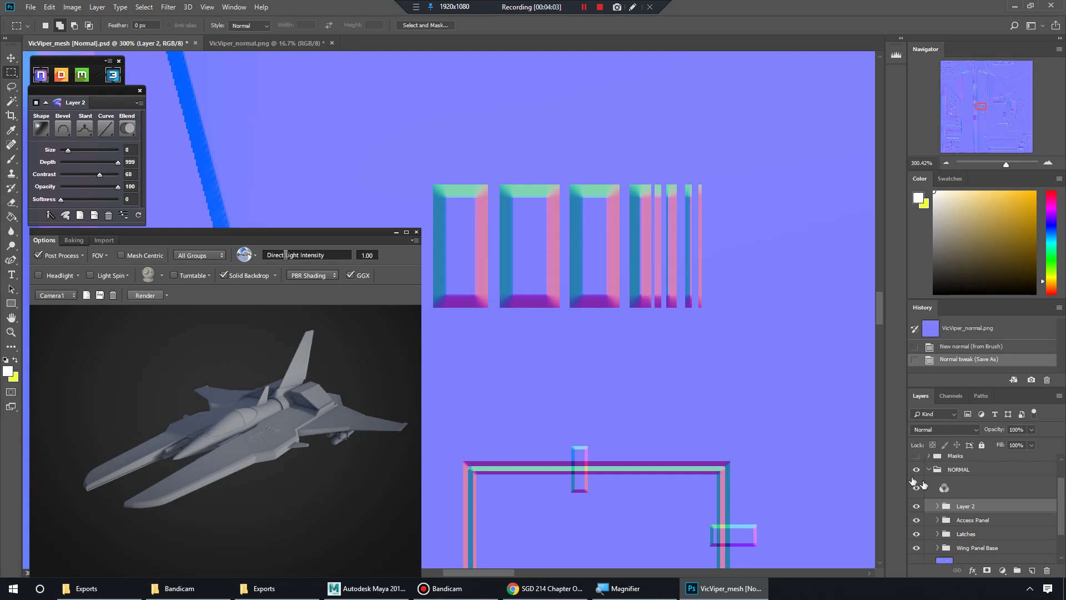
# Rename the new Layer 2 group to 'Vents' and keep it selected
pyautogui.doubleClick(967, 507)
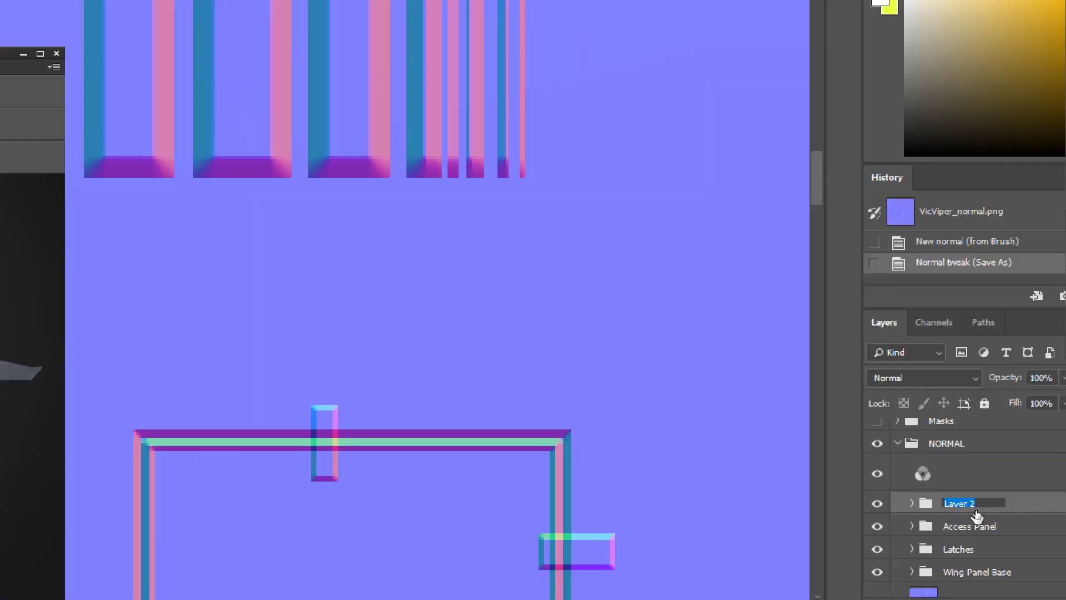
pyautogui.press('BackSpace')
pyautogui.write('Vents')
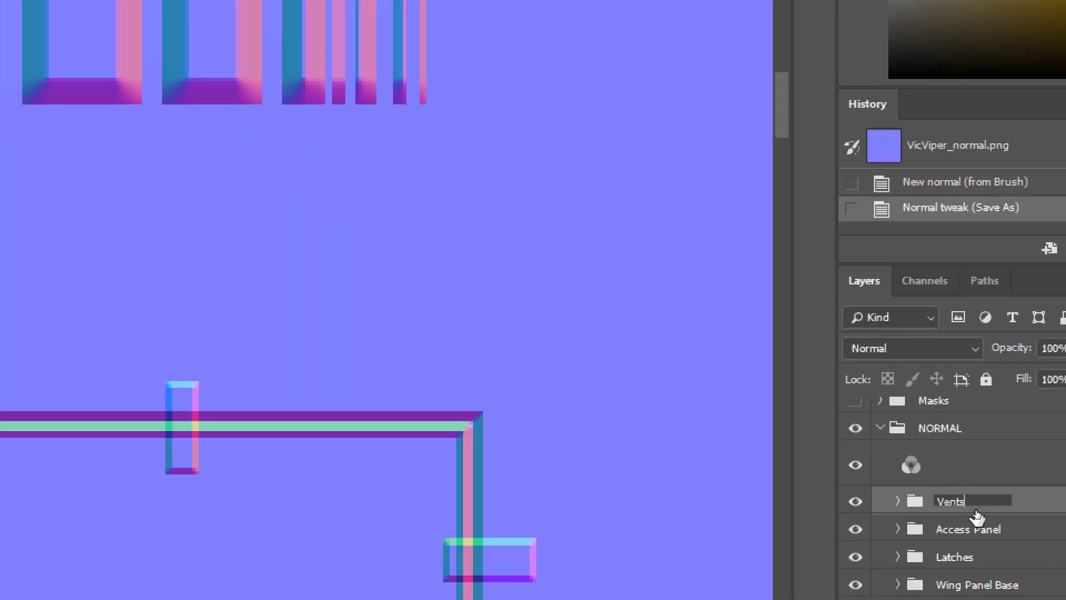
pyautogui.press('Return')
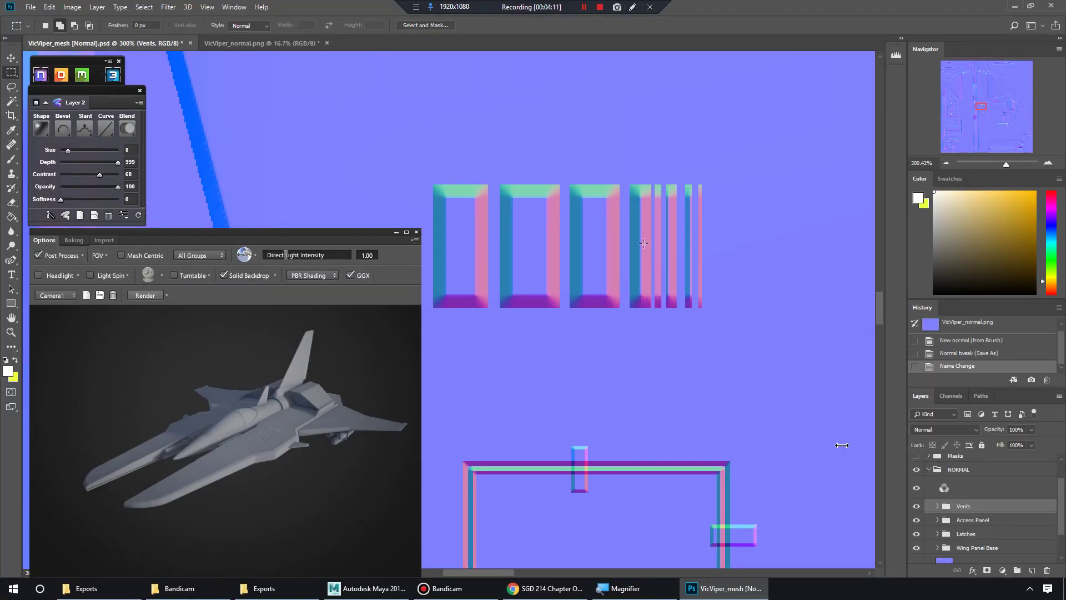
pyautogui.click(983, 518)
pyautogui.click(988, 507)
# Reduce the vents' size to 2, flip their slant, and set the bevel profile to Outer
pyautogui.click(62, 151)
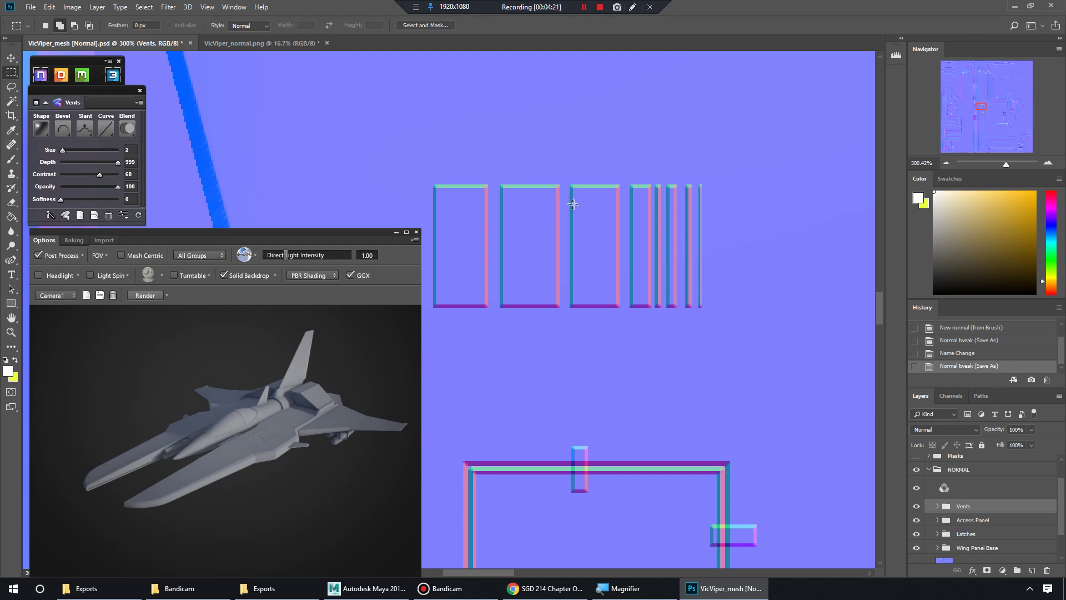
pyautogui.click(85, 136)
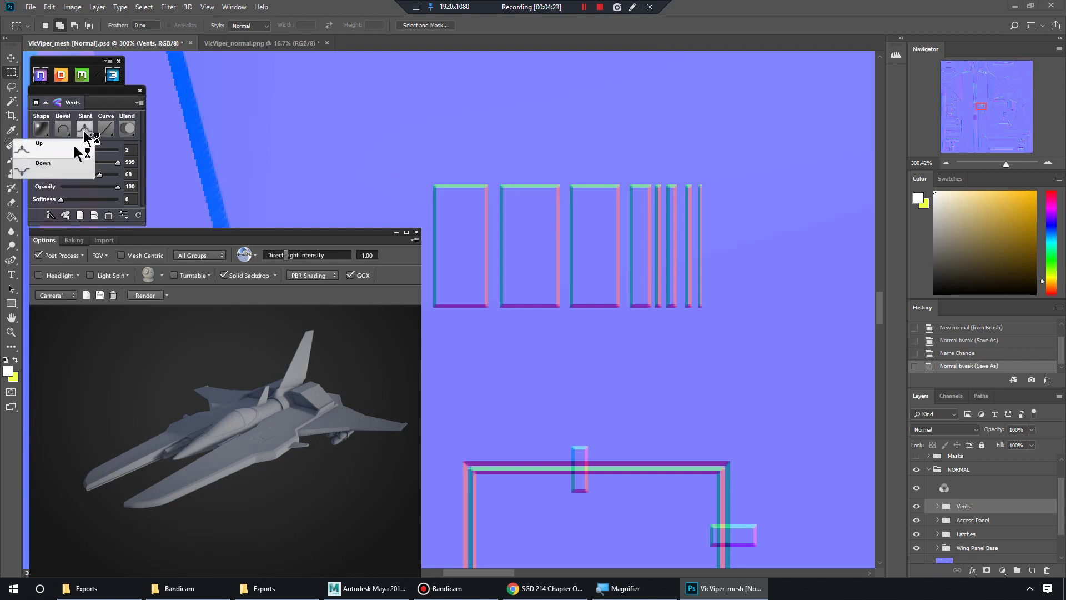
pyautogui.click(79, 177)
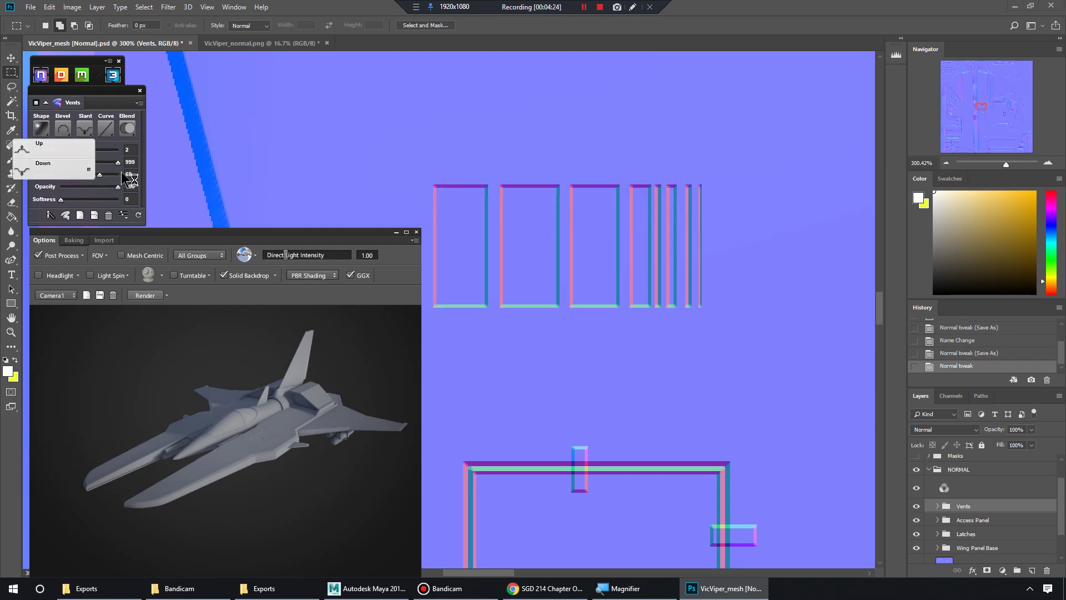
pyautogui.click(63, 129)
pyautogui.click(53, 208)
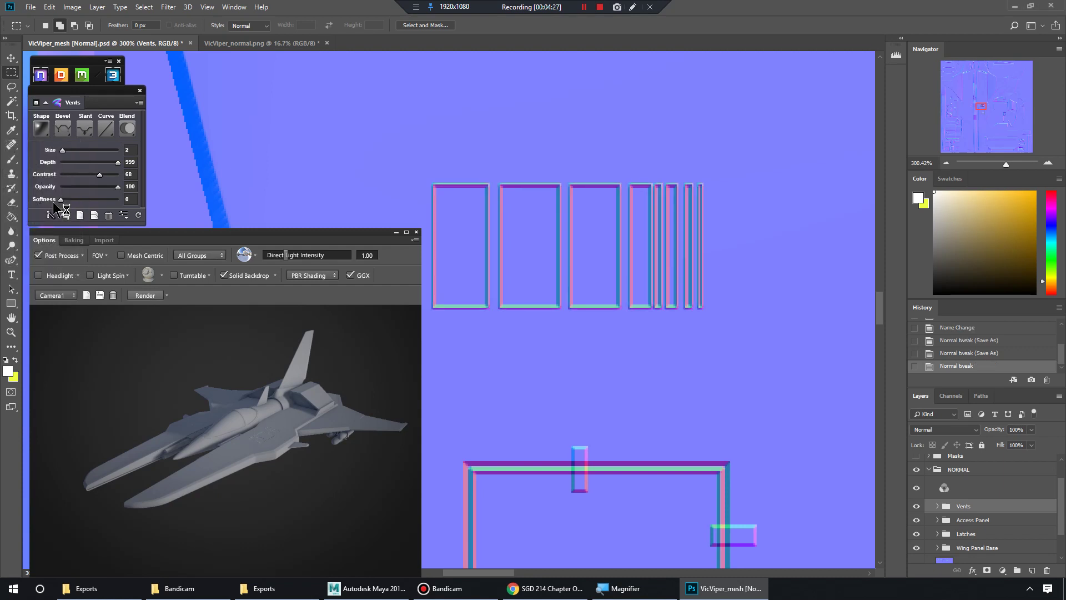
pyautogui.click(62, 132)
pyautogui.click(51, 165)
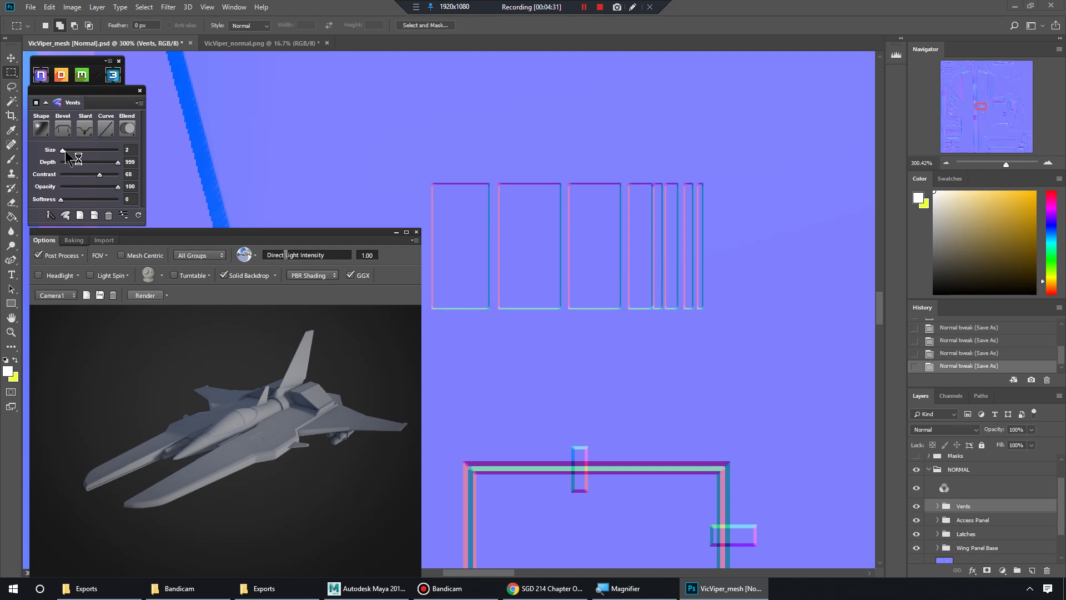
# Widen the vents' bevel and try shape profiles, settling on Chiseled
pyautogui.click(65, 132)
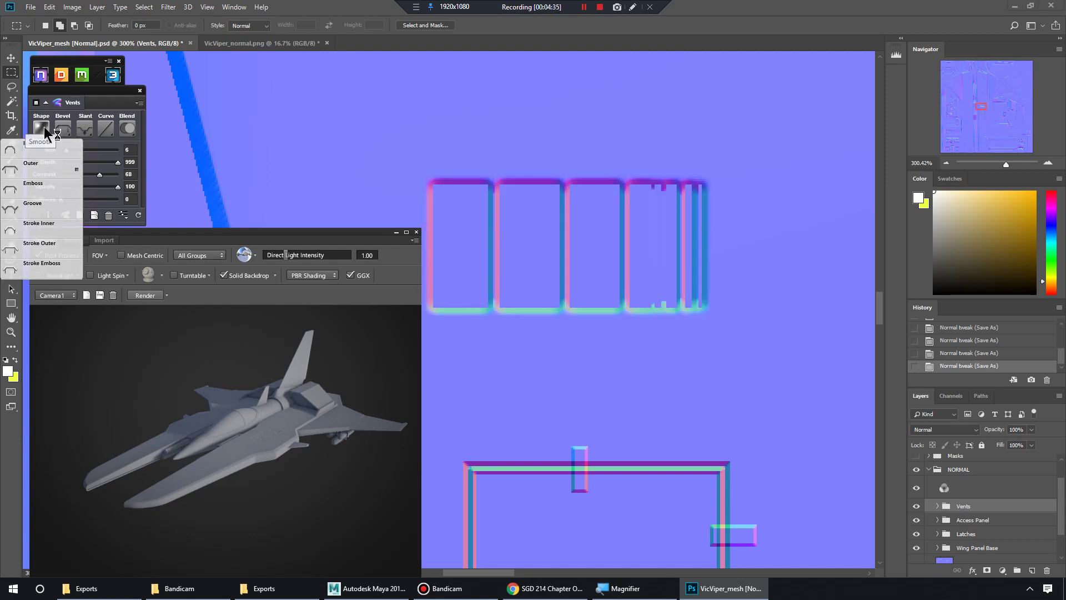
pyautogui.click(45, 128)
pyautogui.click(54, 168)
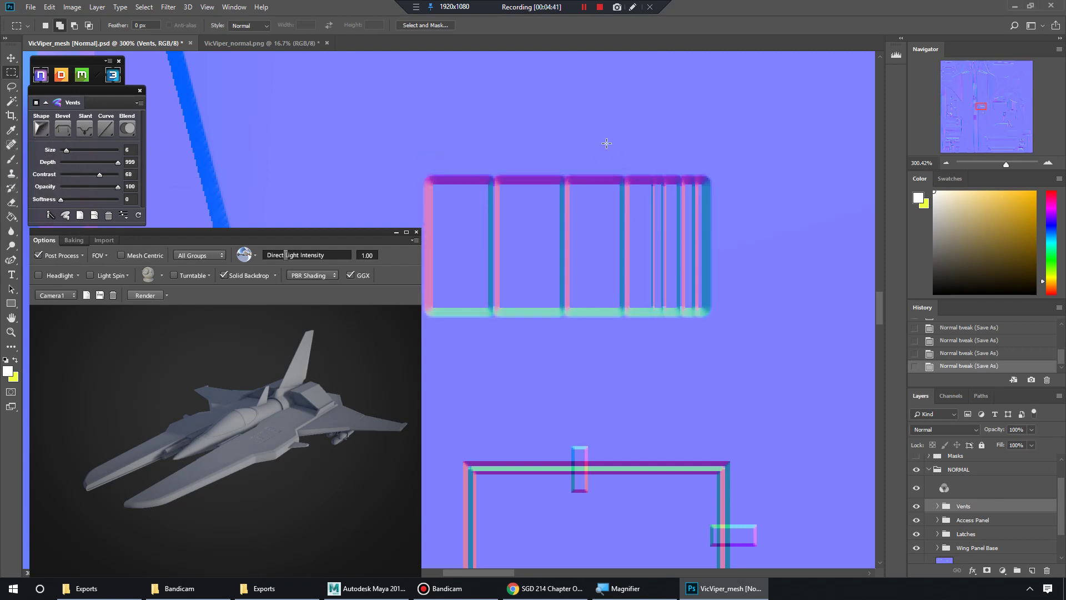
pyautogui.click(41, 128)
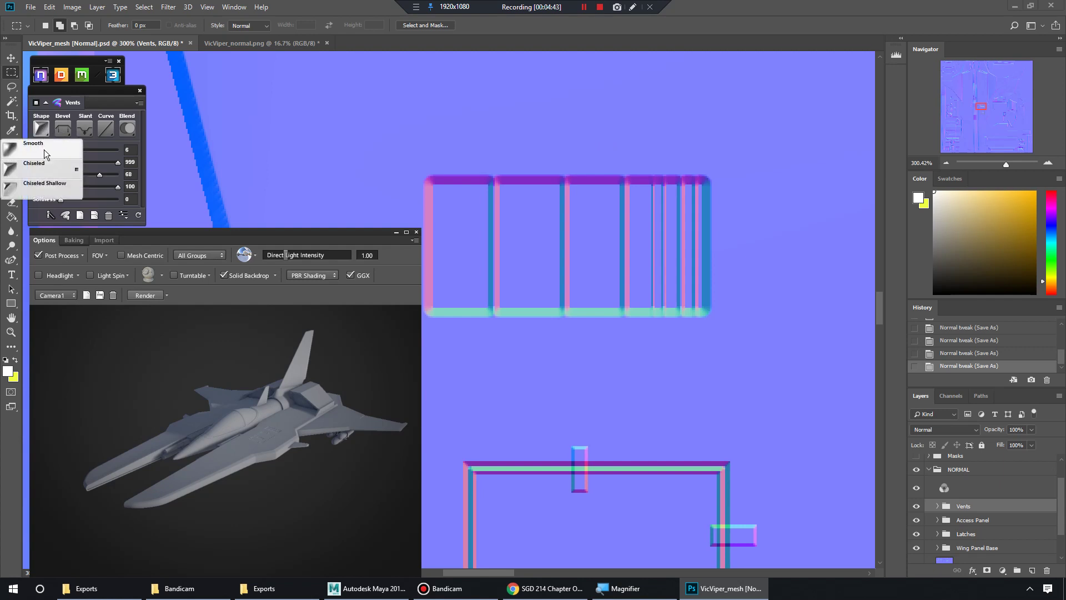
pyautogui.click(45, 149)
pyautogui.click(42, 128)
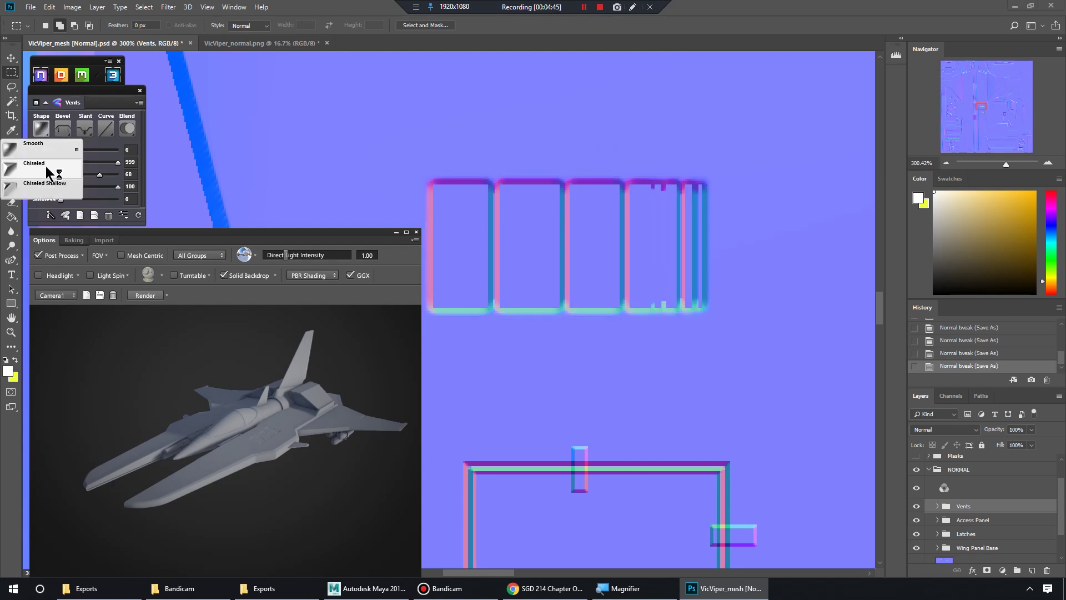
pyautogui.click(45, 164)
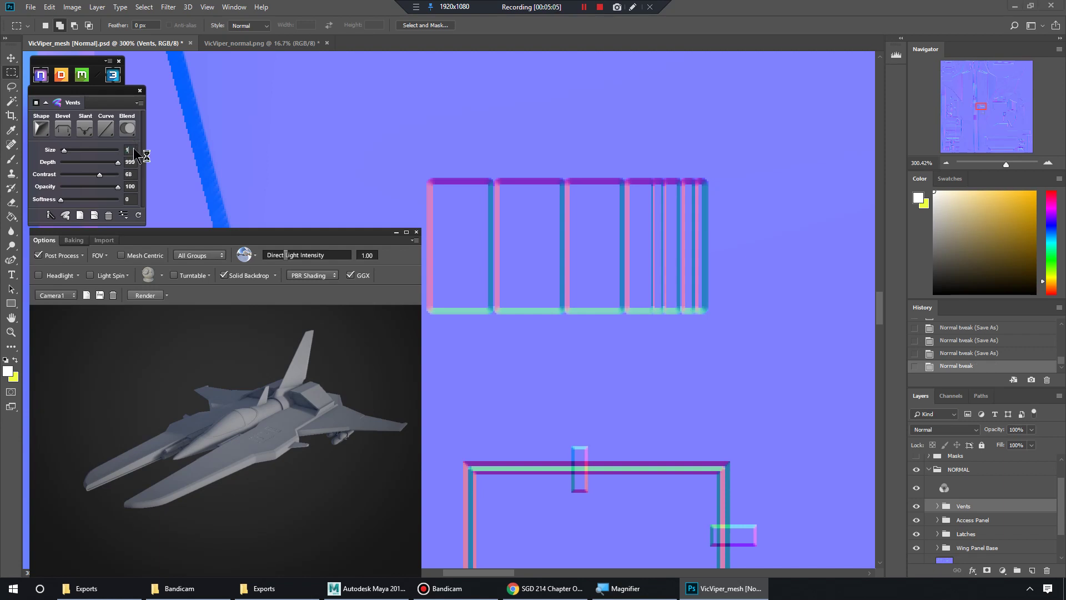
# Apply a Size of 1 to the Vents normal detail
pyautogui.press('Return')
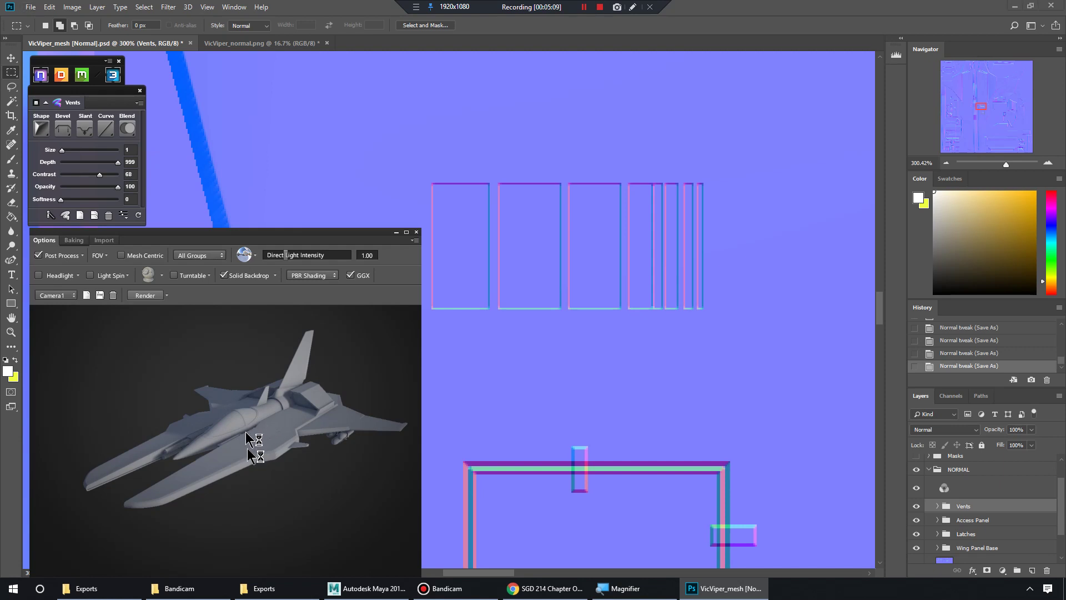
# Frame the vent slots in the 3D preview and try slant Up before returning to Down
pyautogui.moveTo(247, 438); pyautogui.dragTo(241, 455)
pyautogui.moveTo(241, 455); pyautogui.dragTo(261, 476, button='right')
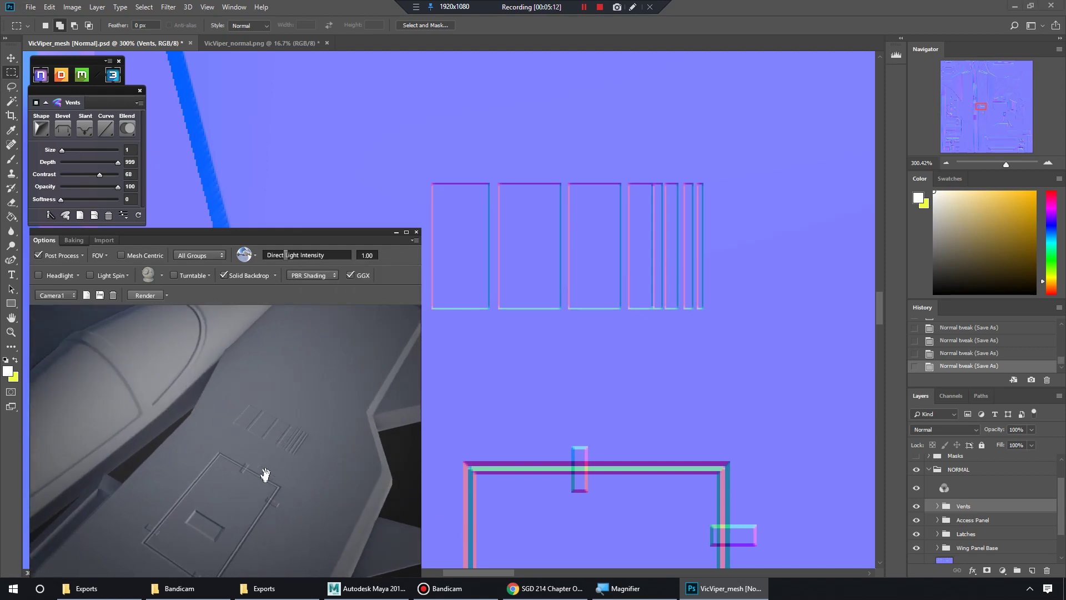
pyautogui.moveTo(262, 476); pyautogui.dragTo(353, 476, button='middle')
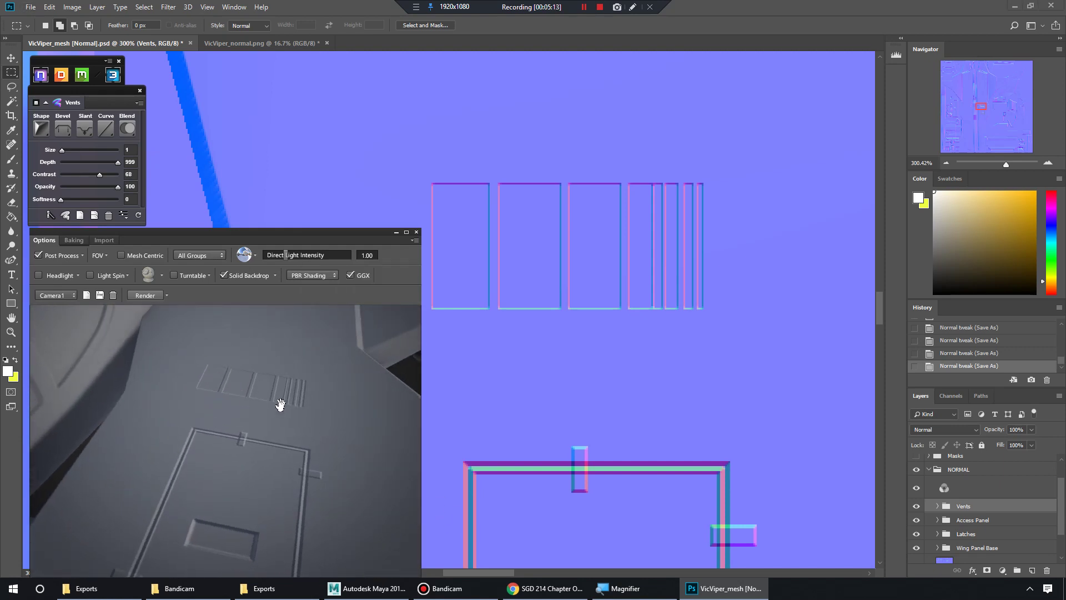
pyautogui.click(81, 130)
pyautogui.click(56, 169)
pyautogui.click(84, 130)
pyautogui.click(78, 151)
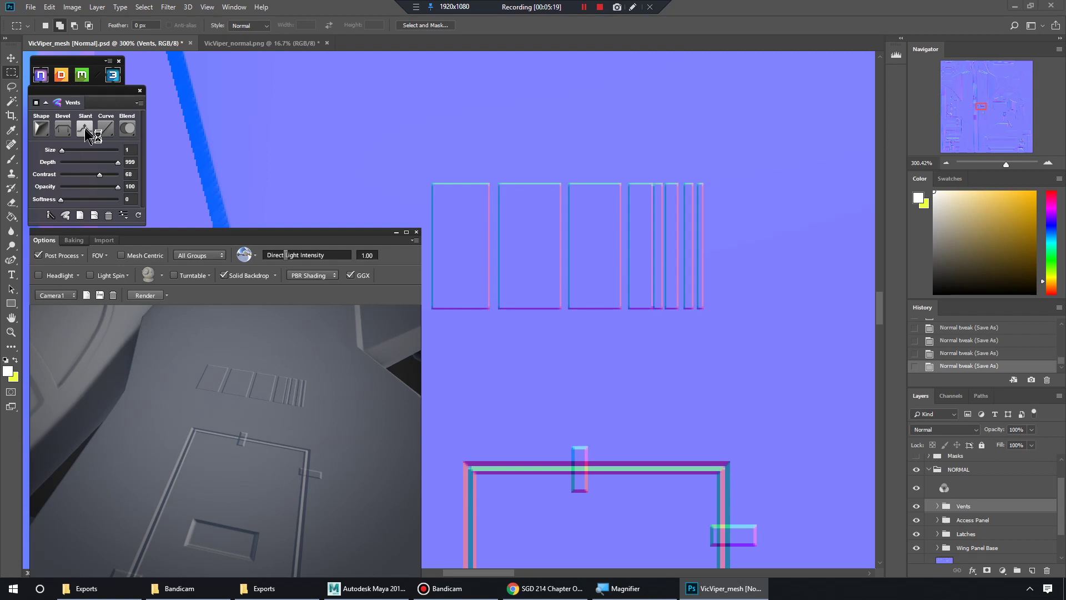
pyautogui.click(84, 129)
pyautogui.click(69, 164)
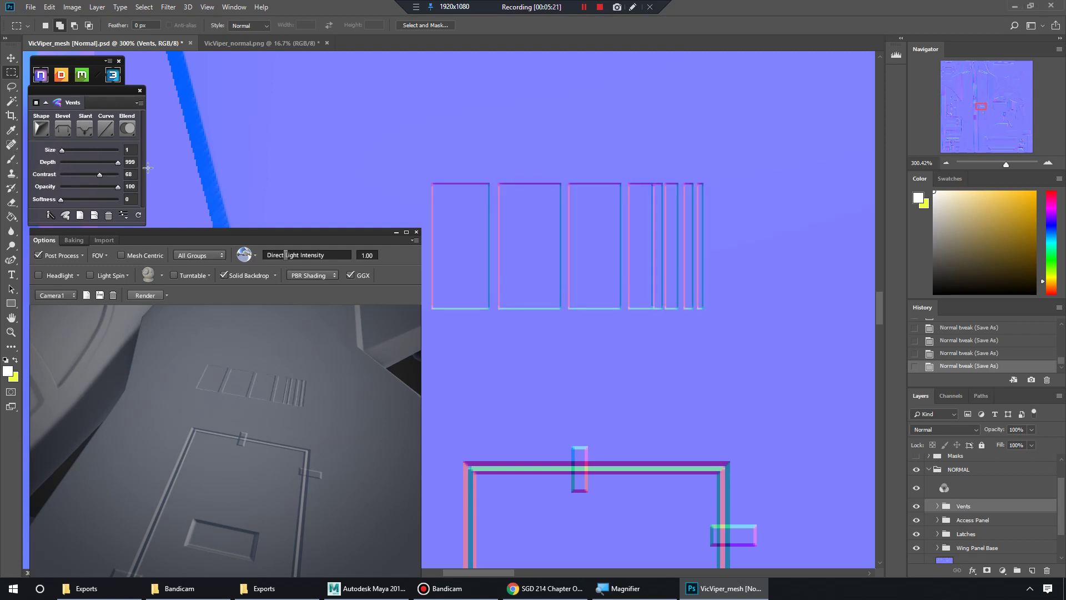
# Try different curve profiles on the vents, including Peaks
pyautogui.click(112, 129)
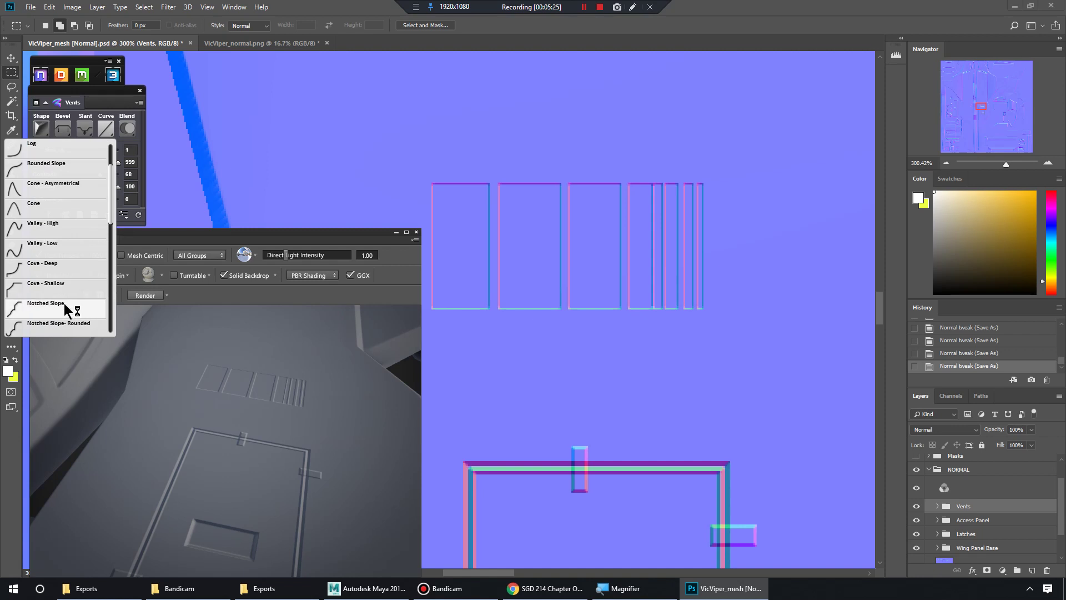
pyautogui.click(64, 304)
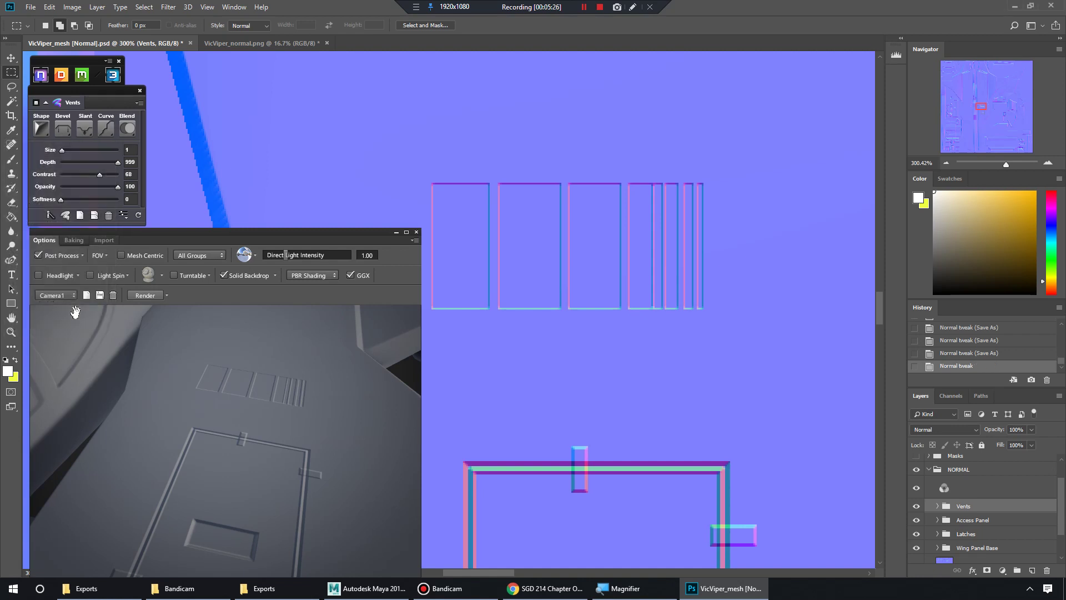
pyautogui.click(108, 127)
pyautogui.scroll(-5, 70, 300)
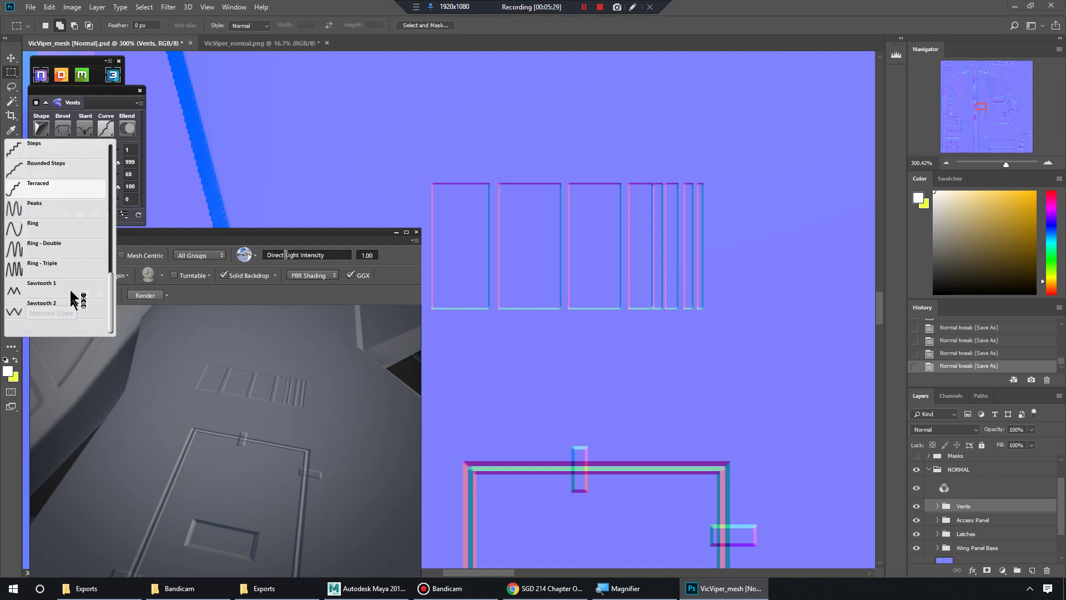
pyautogui.click(63, 208)
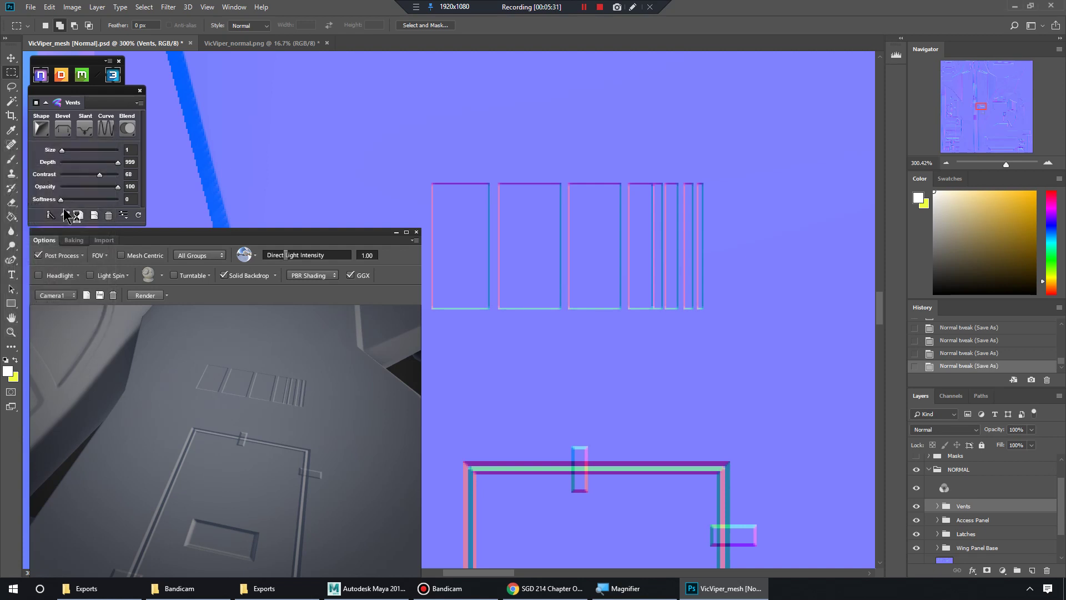
pyautogui.click(106, 129)
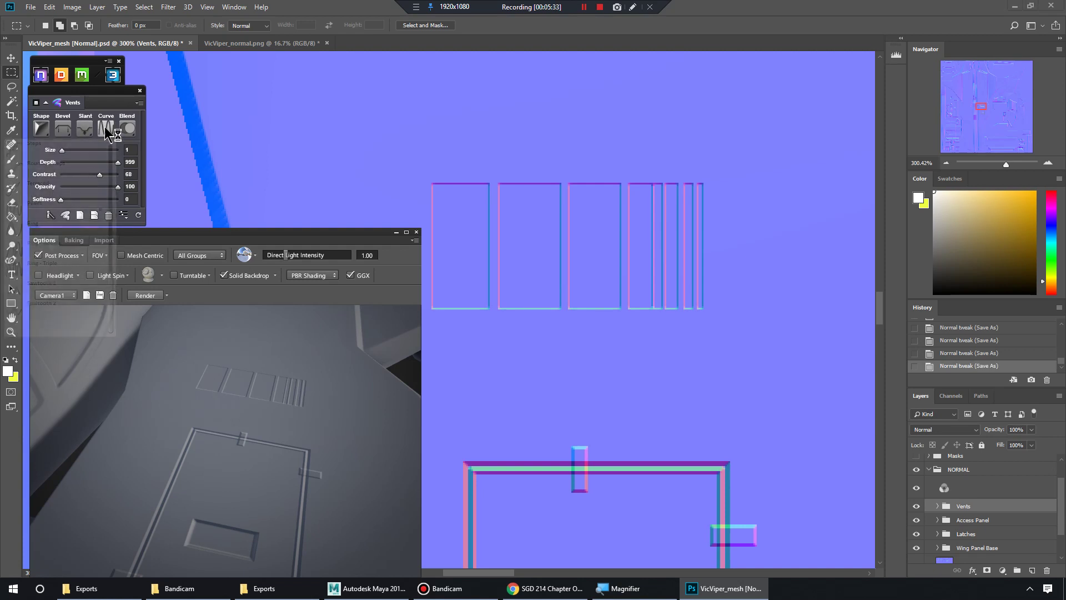
# Switch the vents to the Inner bevel profile at size 9
pyautogui.click(63, 130)
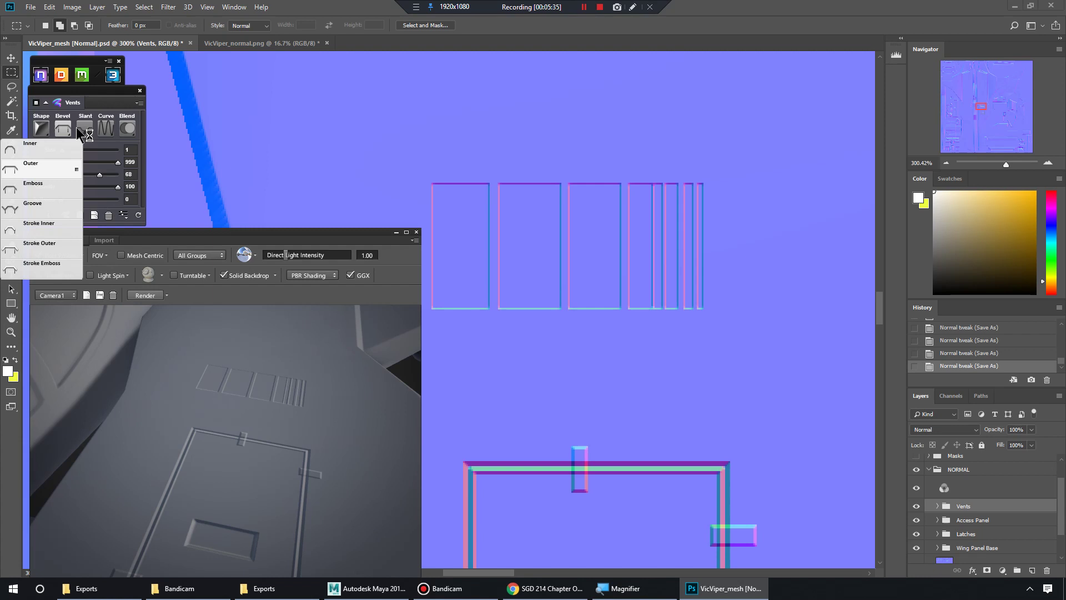
pyautogui.click(59, 149)
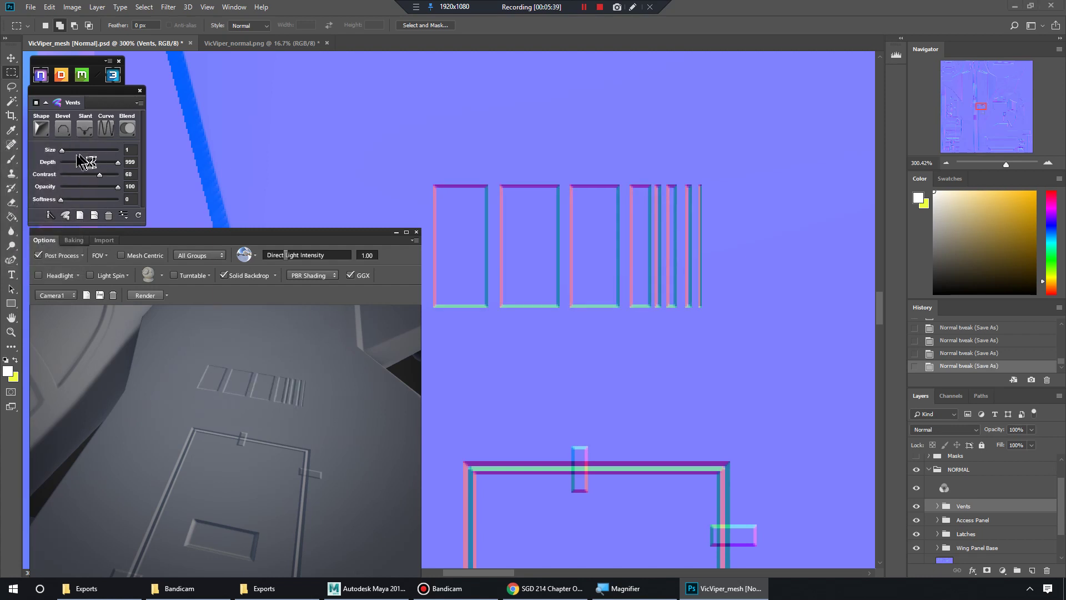
pyautogui.moveTo(72, 151); pyautogui.dragTo(74, 152)
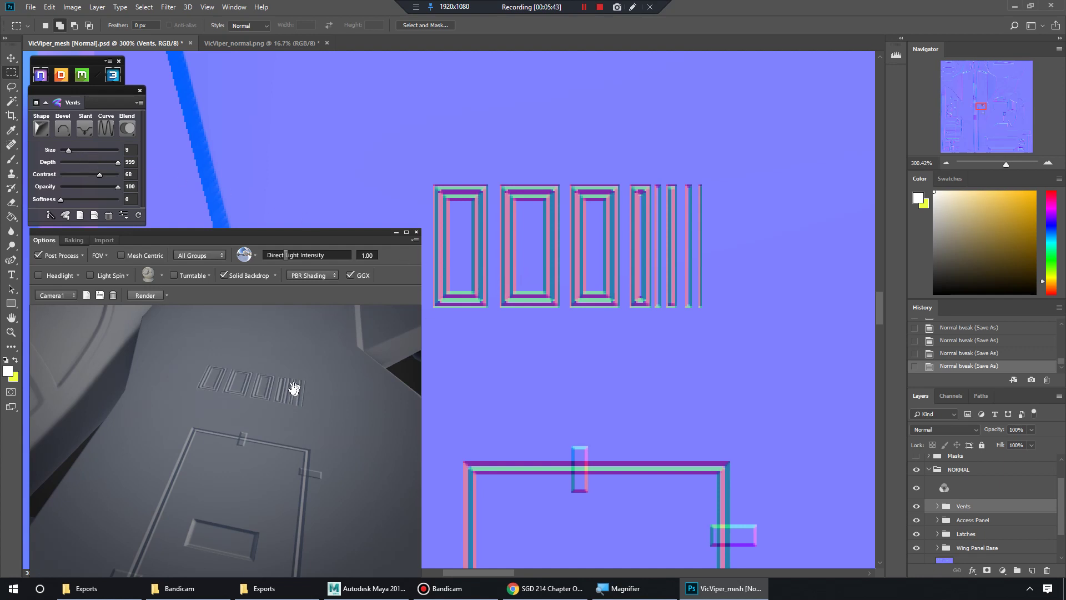
pyautogui.moveTo(279, 411); pyautogui.dragTo(297, 342)
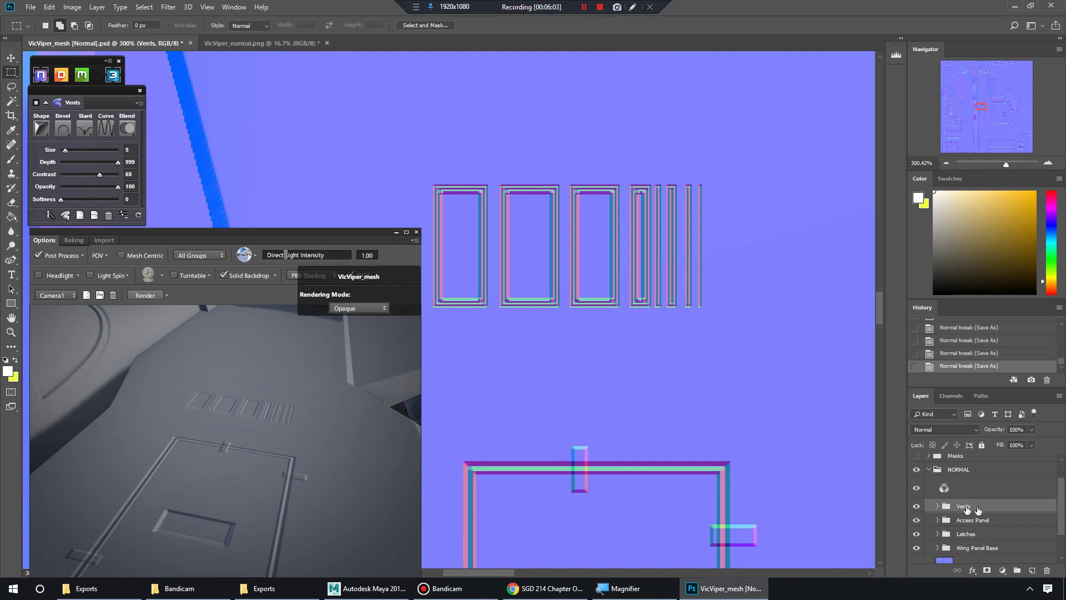
# Toggle the Vents group open and closed and nudge the 3D preview window
pyautogui.click(938, 507)
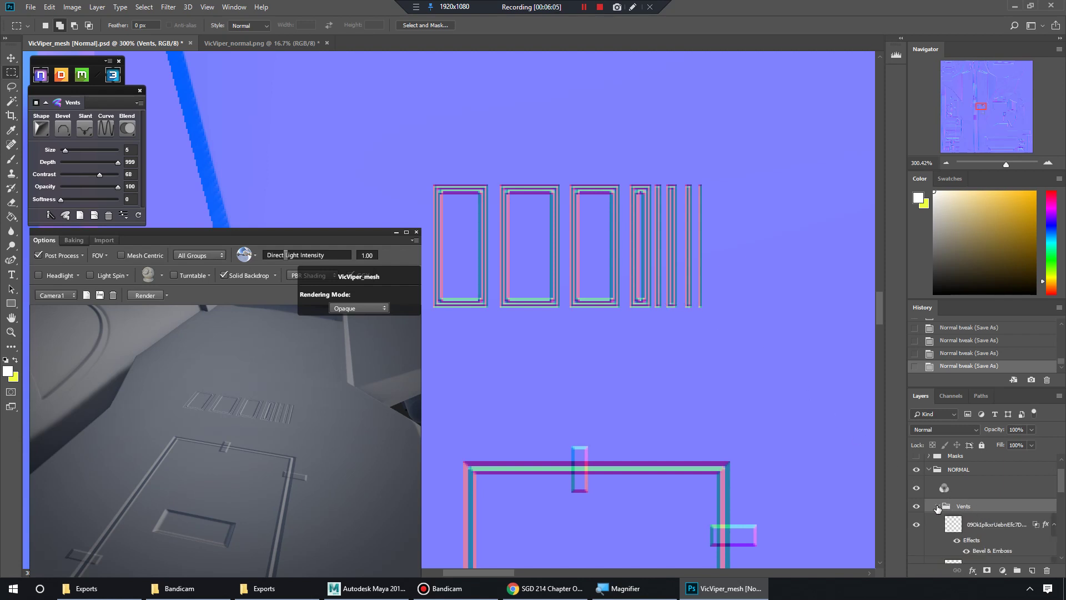
pyautogui.click(938, 506)
pyautogui.click(938, 507)
pyautogui.click(938, 507)
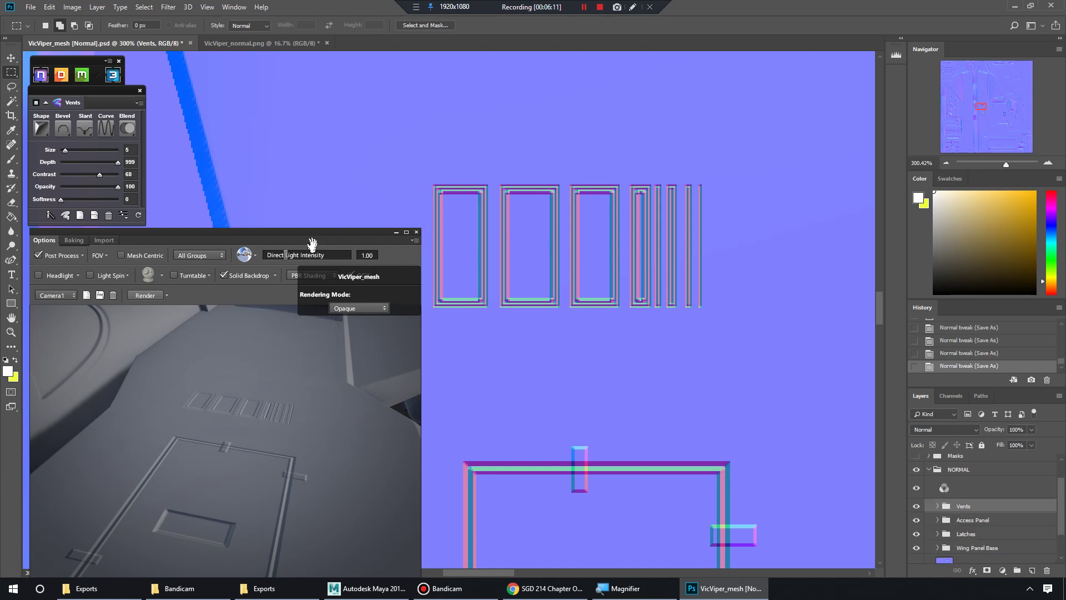
pyautogui.moveTo(299, 230); pyautogui.dragTo(298, 230)
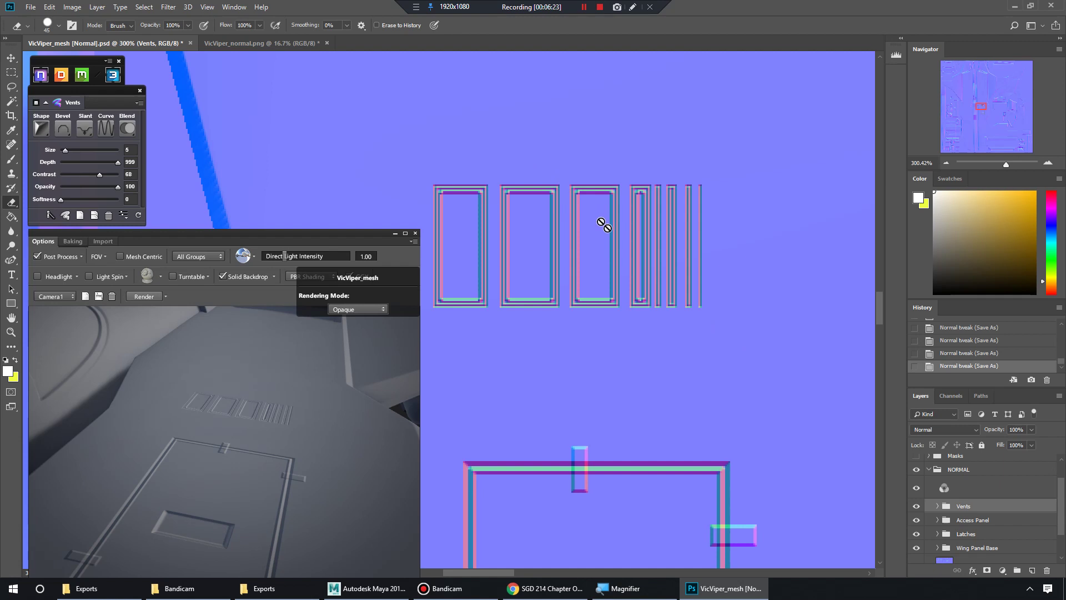
# Clear a band across the vent tops on the rootType Brush layer
pyautogui.click(938, 506)
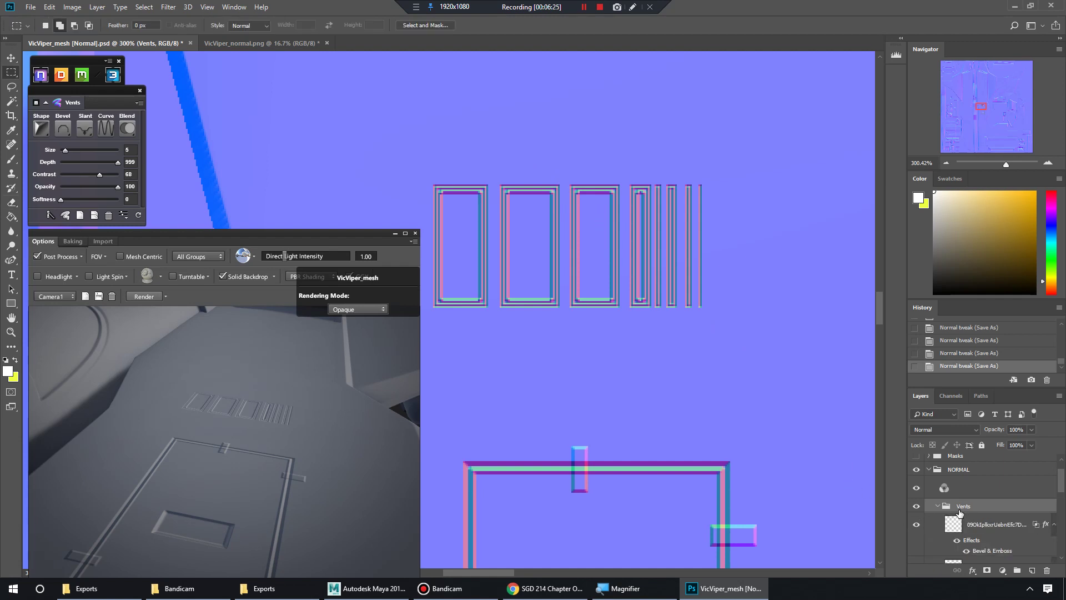
pyautogui.click(988, 527)
pyautogui.scroll(-3, 1000, 528)
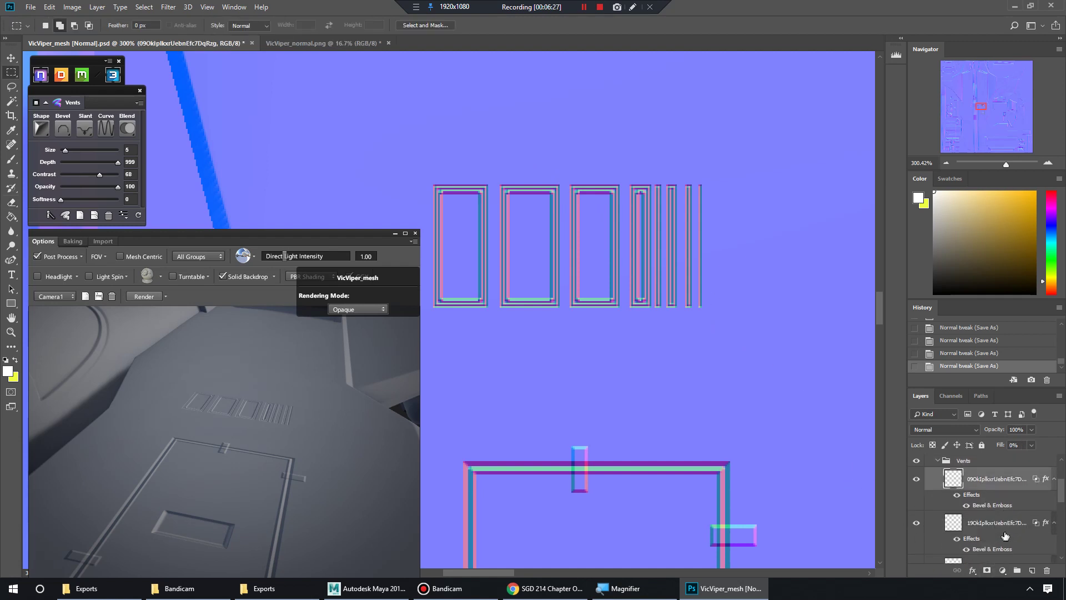
pyautogui.scroll(-3, 1001, 529)
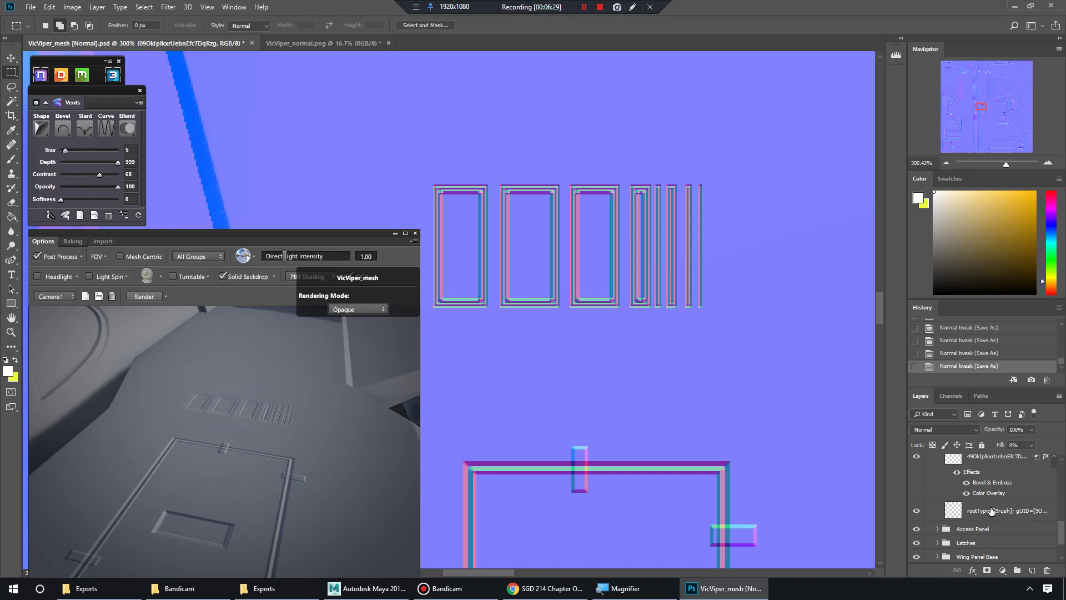
pyautogui.click(1005, 515)
pyautogui.moveTo(410, 163); pyautogui.dragTo(760, 228)
pyautogui.press('Delete')
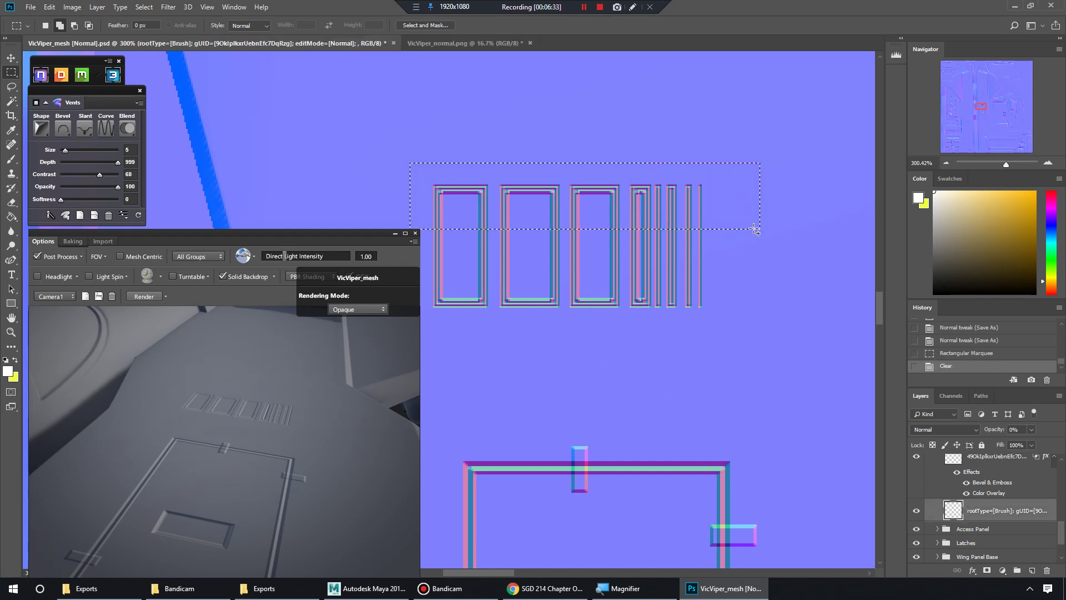
# Undo the accidental clear on a vent layer, deselect, and collapse the Vents group
pyautogui.click(994, 466)
pyautogui.press('Delete')
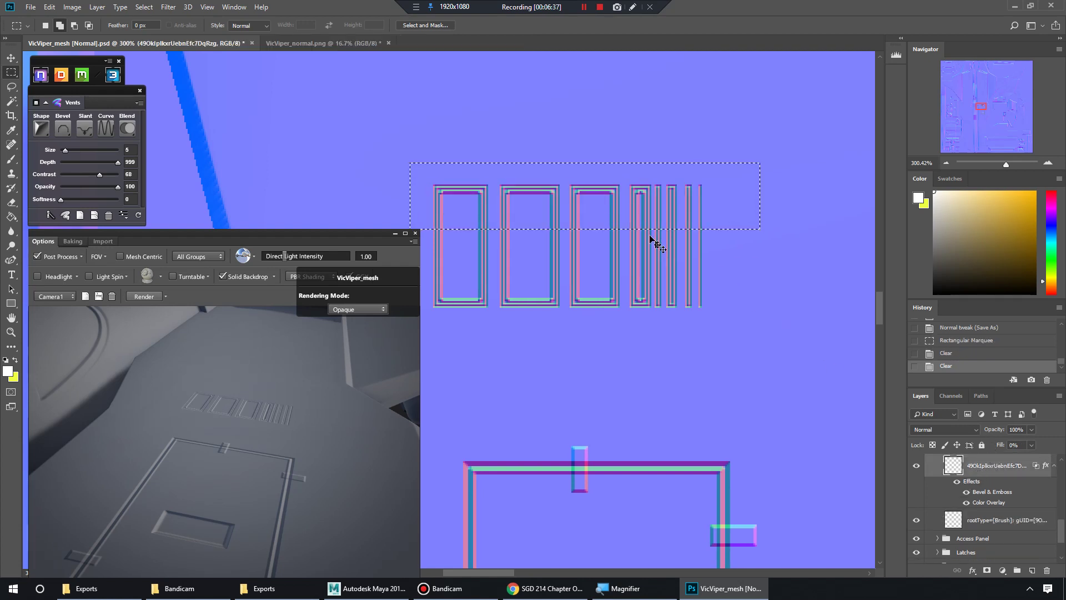
pyautogui.hotkey('ctrl', 'z')
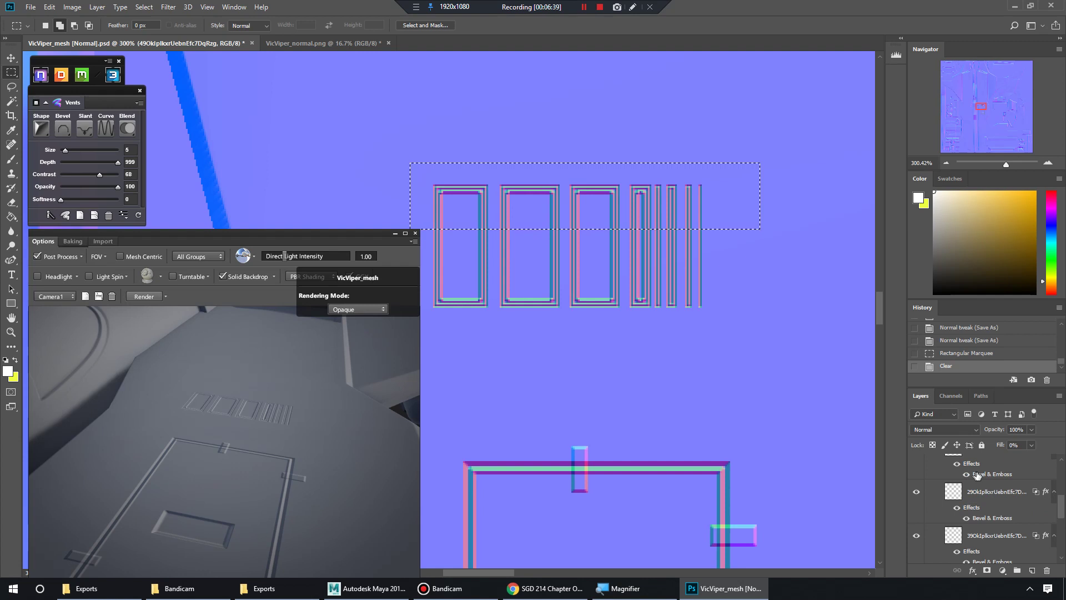
pyautogui.scroll(5, 978, 475)
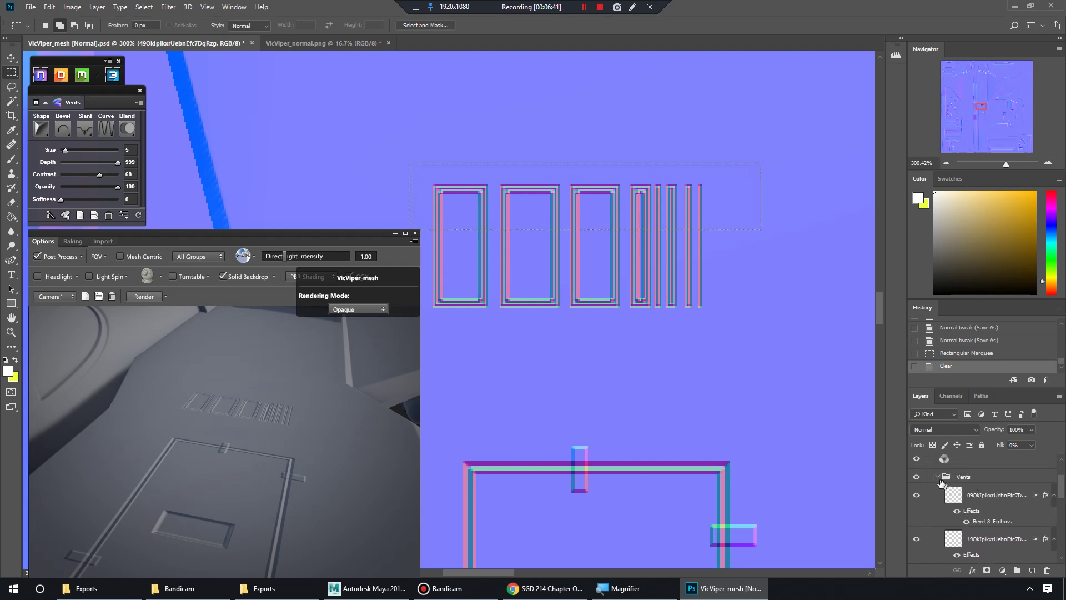
pyautogui.click(978, 478)
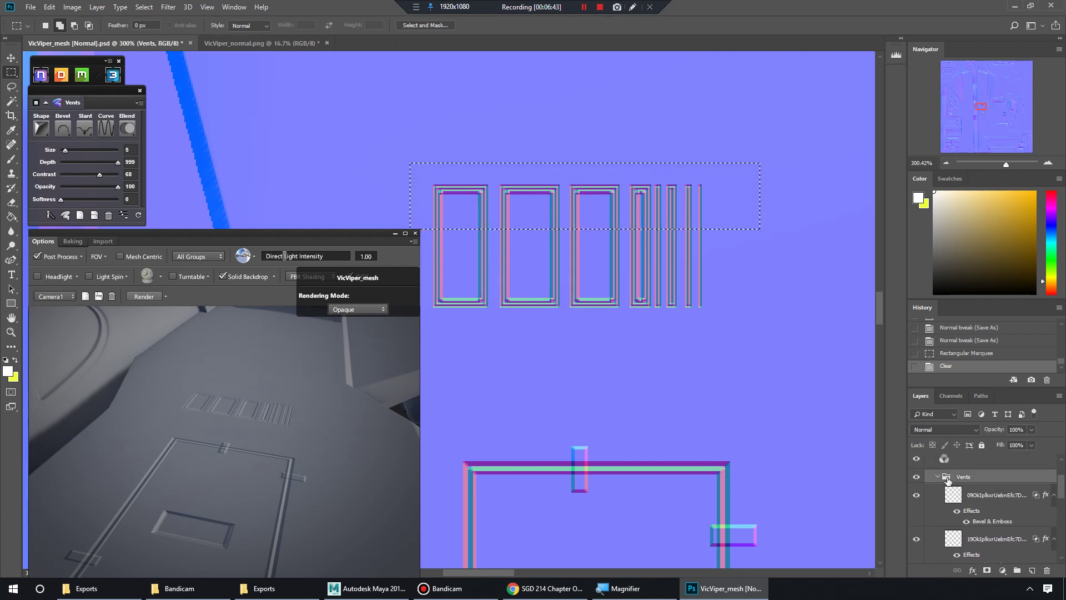
pyautogui.hotkey('ctrl', 'd')
pyautogui.click(939, 477)
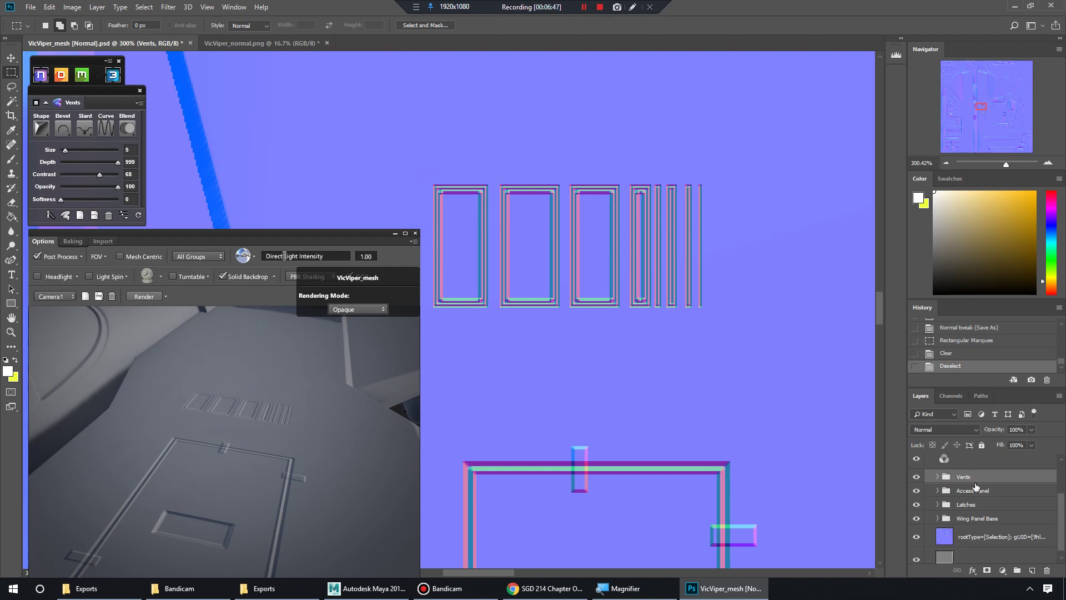
# Expand the Vents group to review its vent layers and their Bevel & Emboss effects
pyautogui.hotkey('alt', 'Tab')
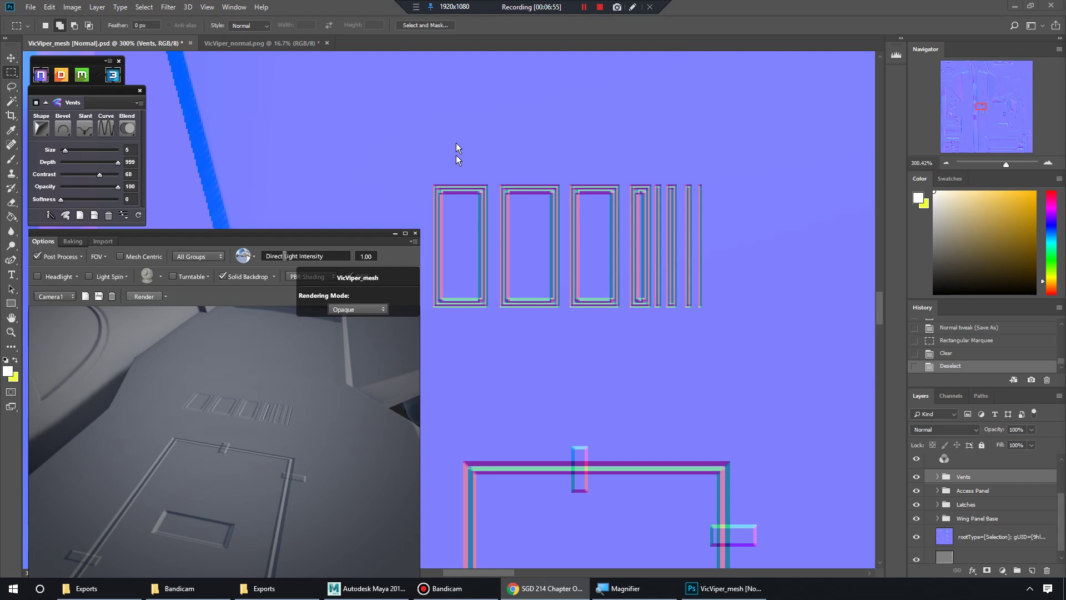
pyautogui.hotkey('alt', 'Tab')
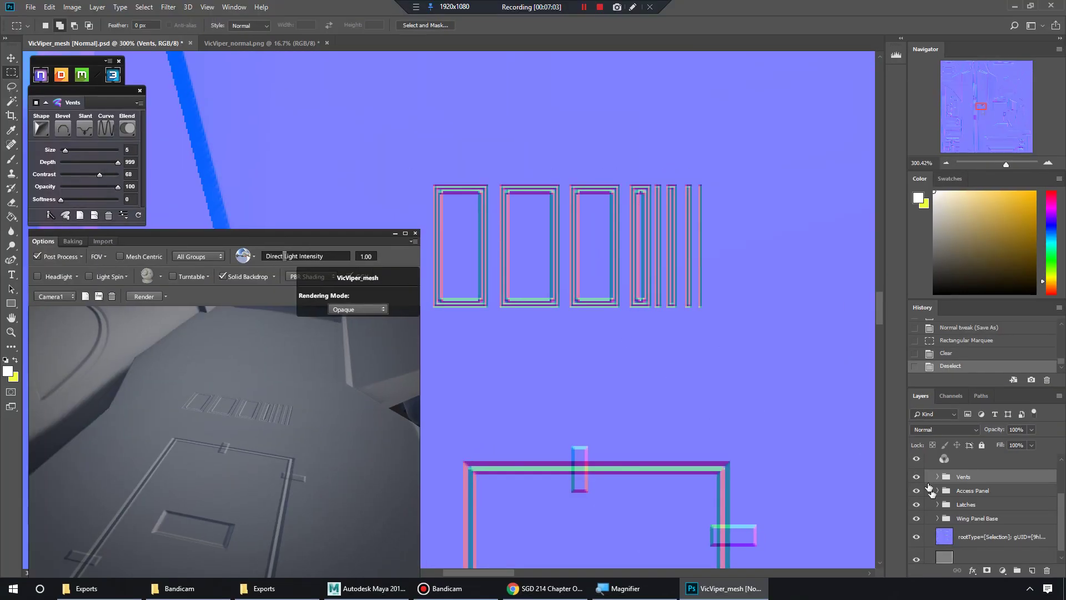
pyautogui.click(938, 477)
pyautogui.scroll(-5, 976, 490)
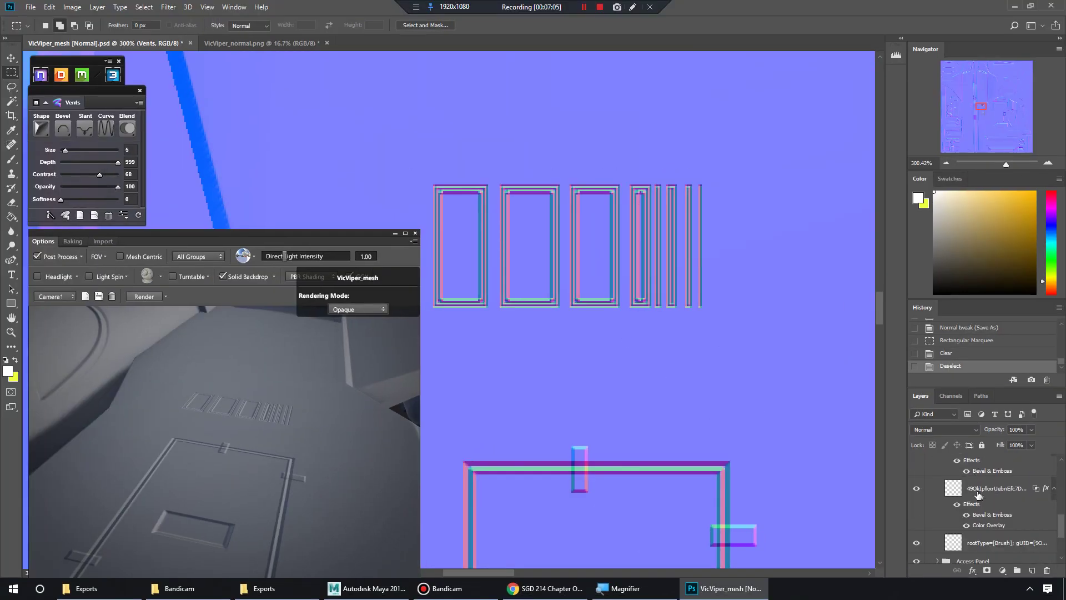
pyautogui.scroll(4, 976, 490)
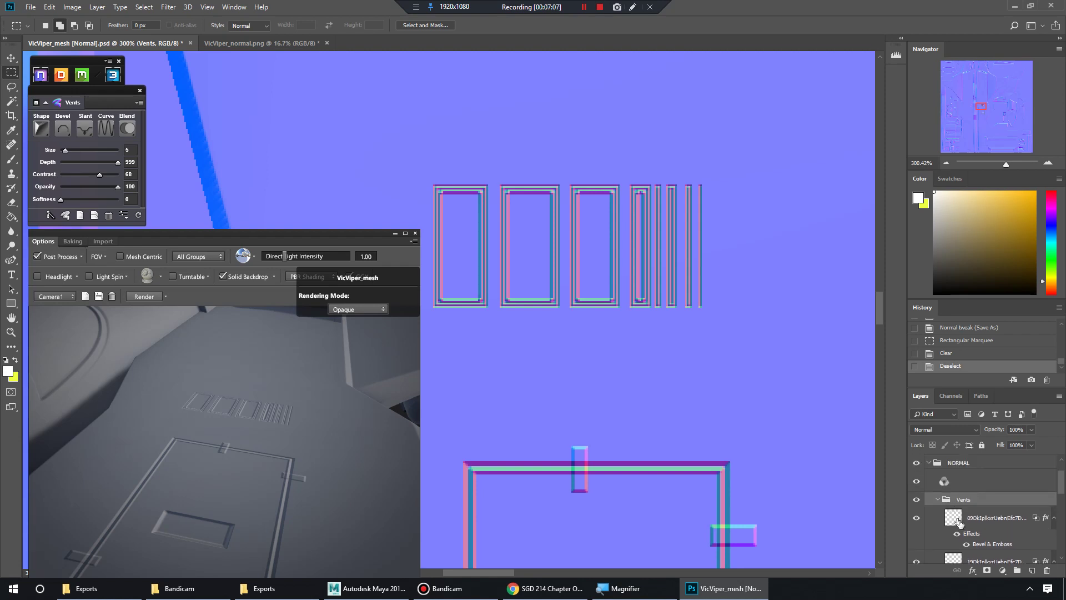
pyautogui.scroll(-1, 958, 520)
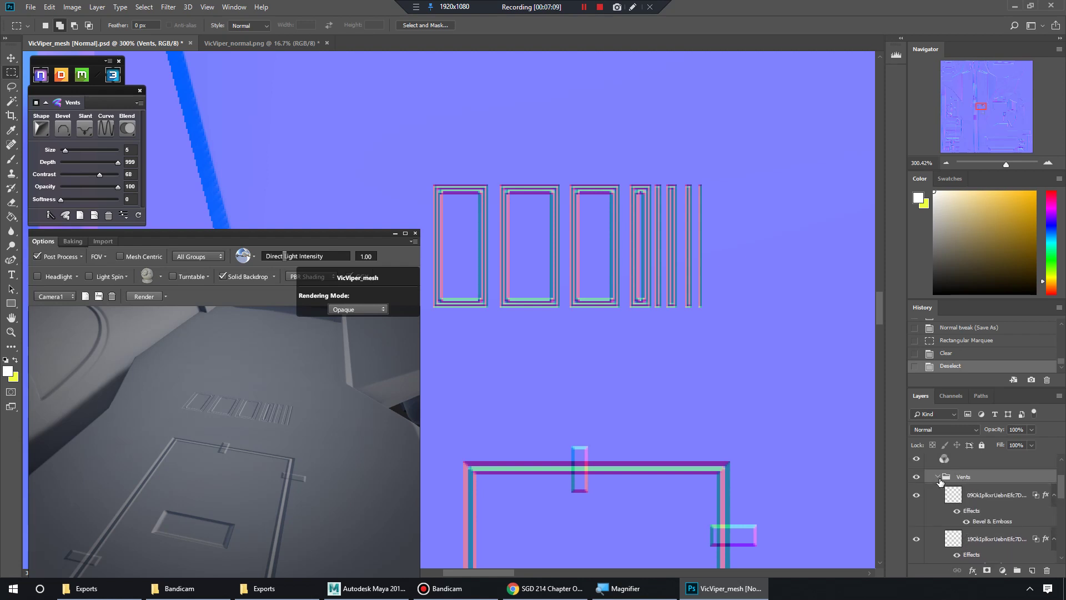
# Turn nDo sculpt mode on for the vents, then leave it to rebuild the vent layers
pyautogui.click(938, 476)
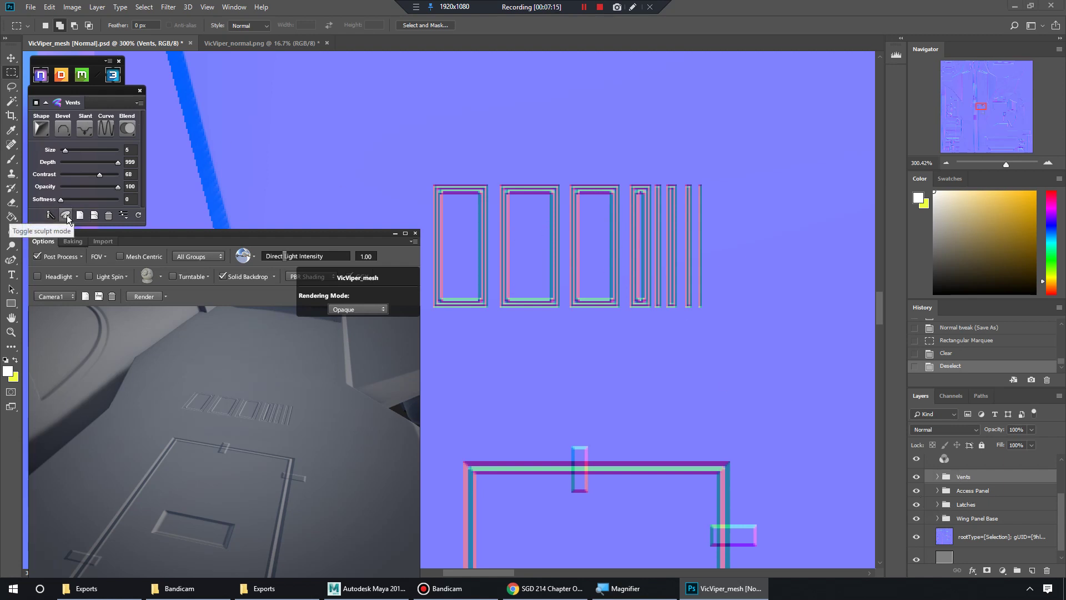
pyautogui.press('super+plus')
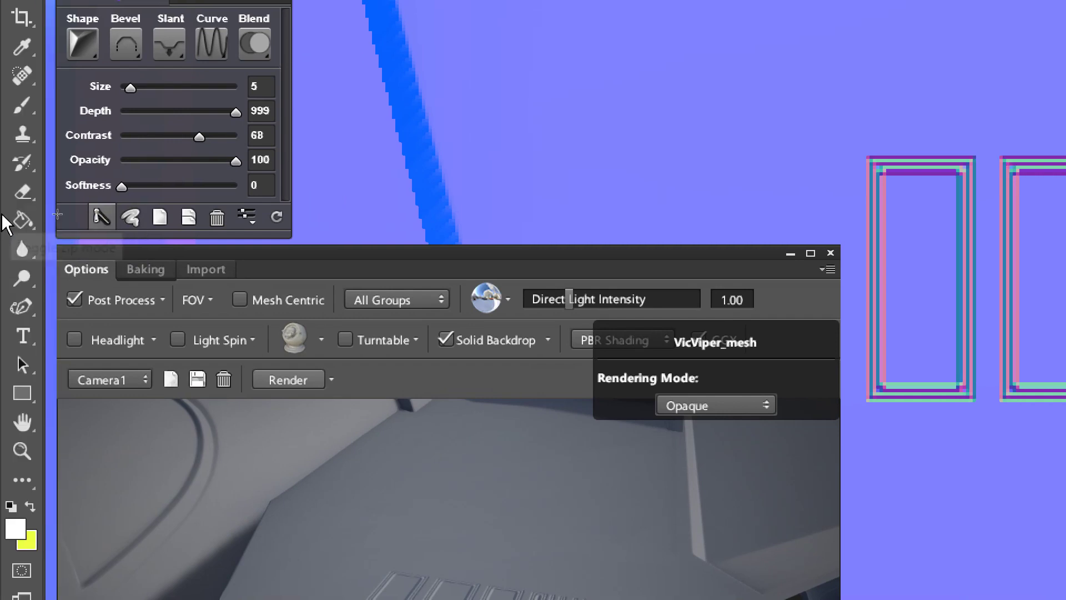
pyautogui.press('super+minus')
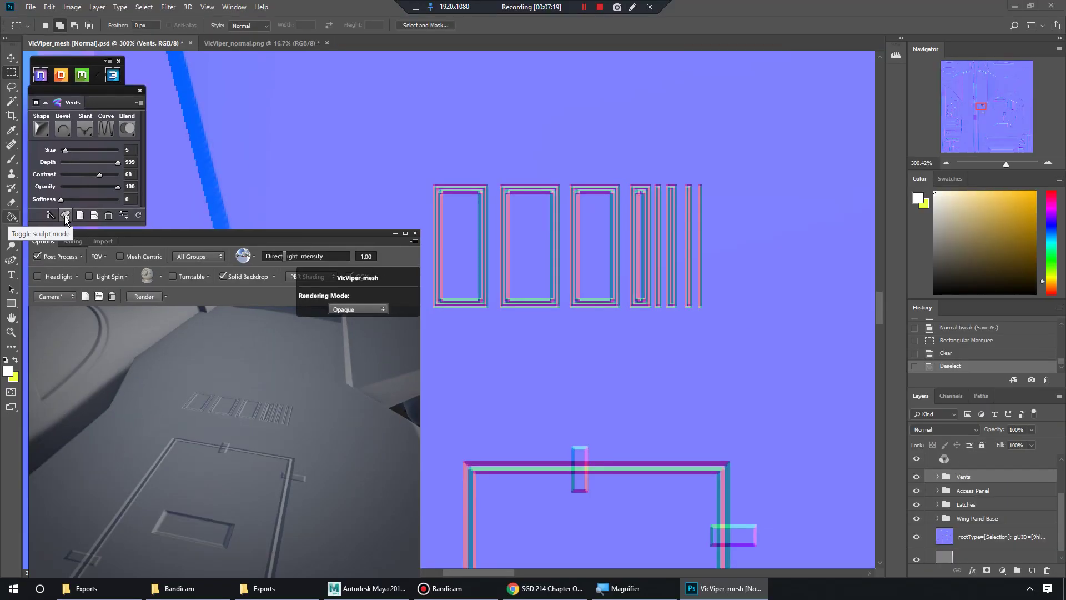
pyautogui.click(65, 218)
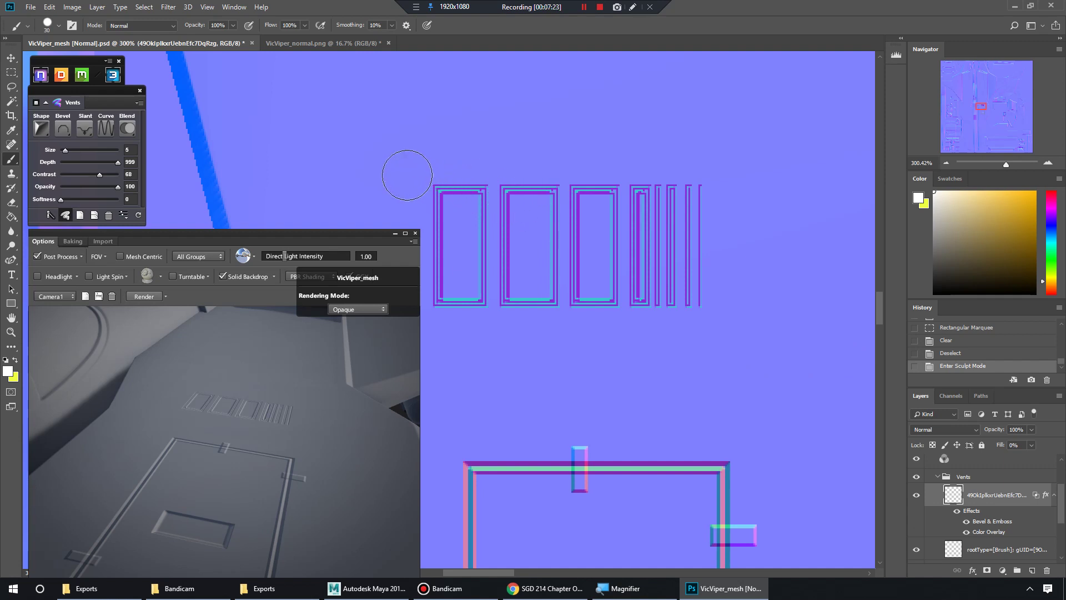
pyautogui.press('Return')
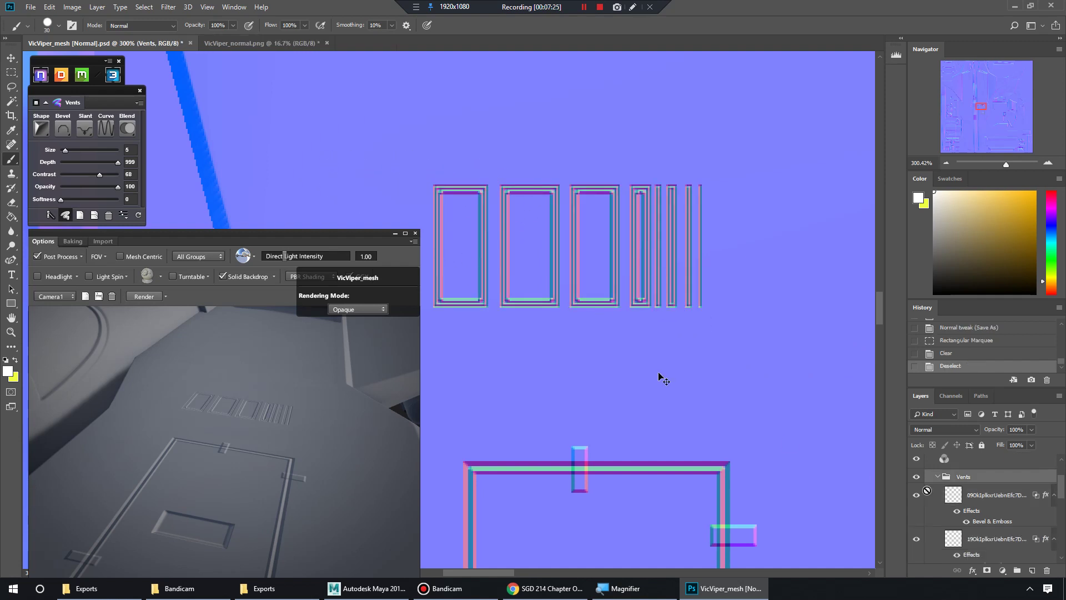
# Re-enter sculpt mode and paint a stroke reshaping the first vent's top
pyautogui.click(938, 478)
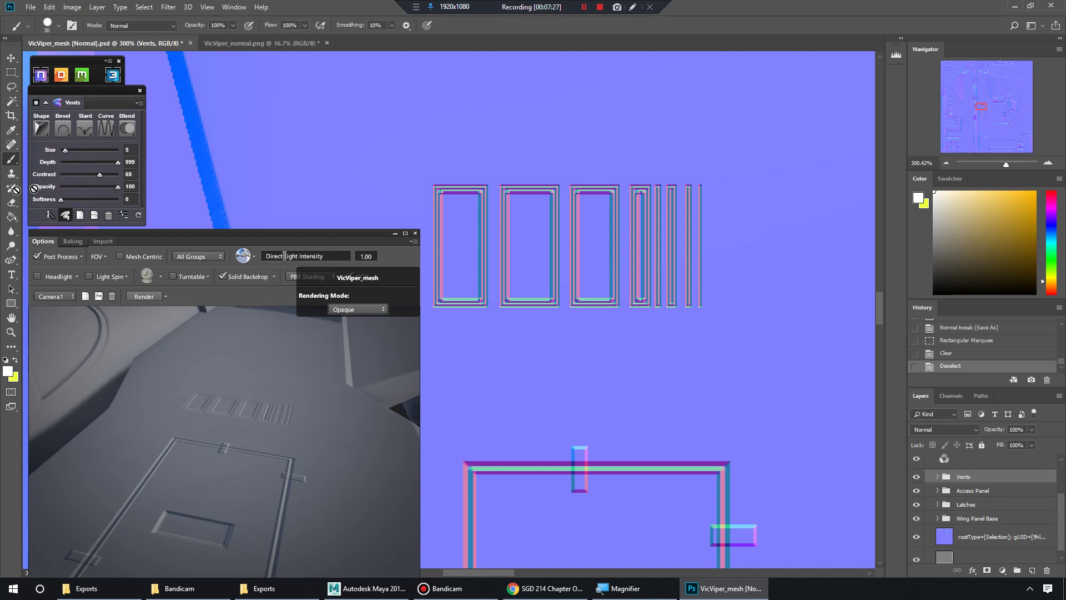
pyautogui.click(66, 215)
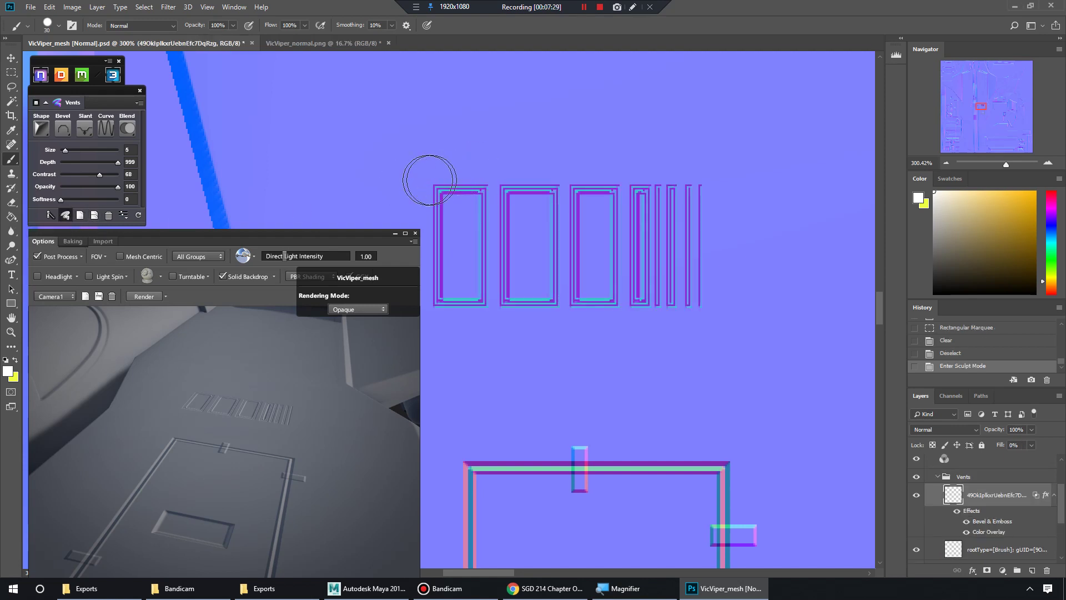
pyautogui.moveTo(429, 178)
pyautogui.mouseDown()
pyautogui.moveTo(650, 178)
pyautogui.moveTo(700, 189)
pyautogui.moveTo(472, 186)
pyautogui.moveTo(443, 204)
pyautogui.moveTo(614, 205)
pyautogui.moveTo(599, 216)
pyautogui.mouseUp()
# Undo the vent-top reshape and clear a rectangular band across the vent tops
pyautogui.hotkey('ctrl', 'z')
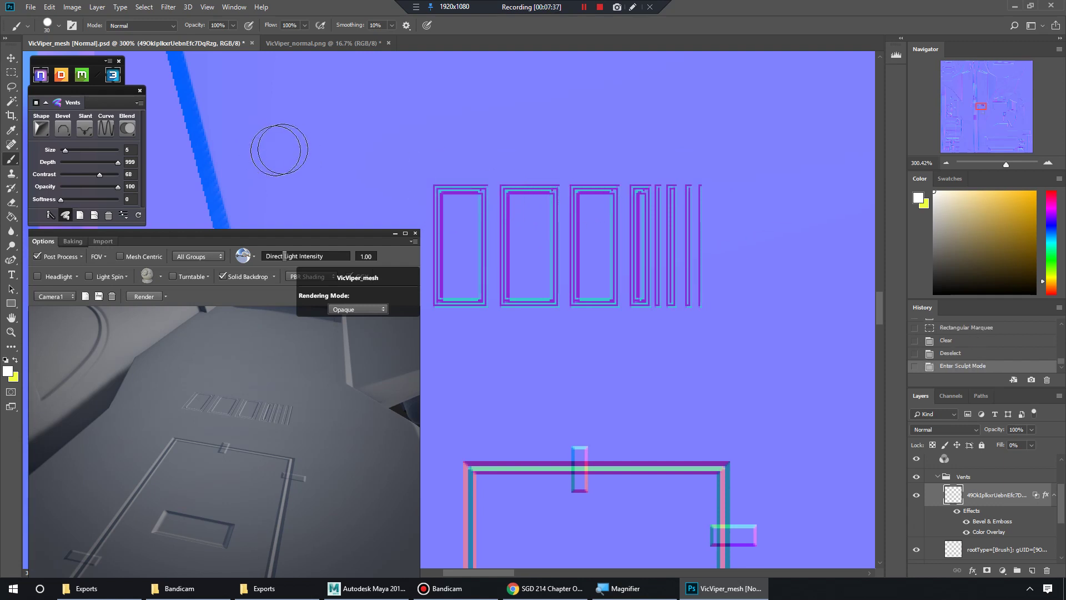
pyautogui.press('e')
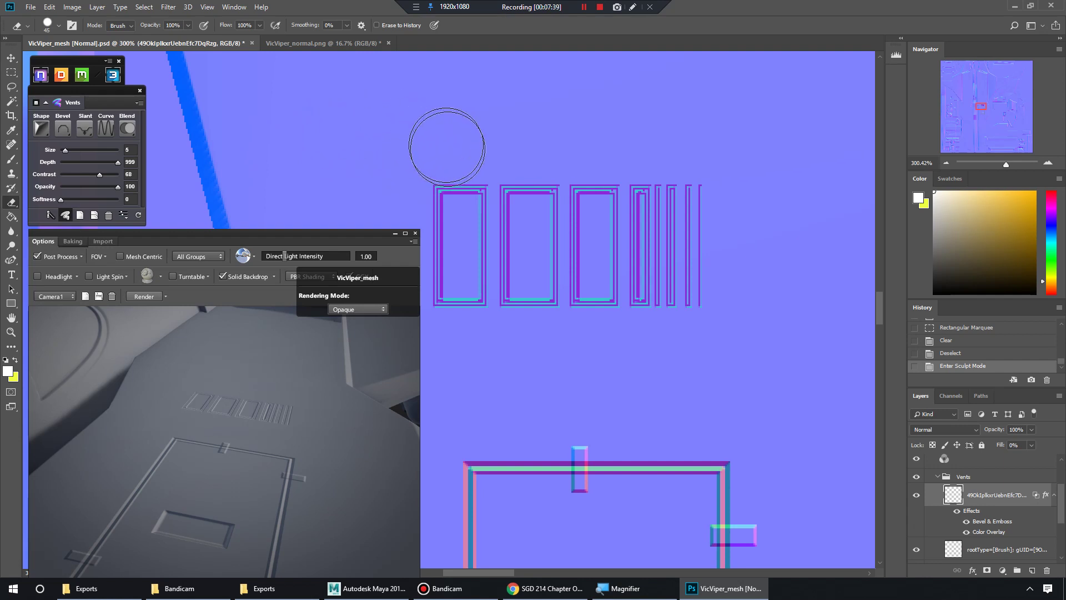
pyautogui.moveTo(490, 153); pyautogui.dragTo(564, 164)
pyautogui.hotkey('ctrl', 'z')
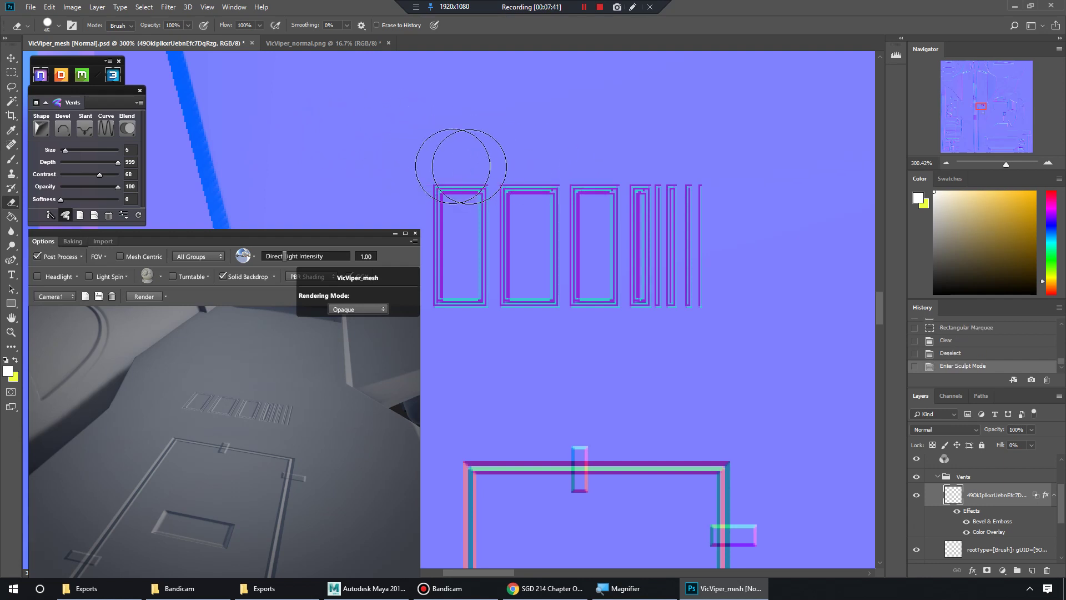
pyautogui.press('m')
pyautogui.moveTo(391, 146); pyautogui.dragTo(737, 211)
pyautogui.press('Delete')
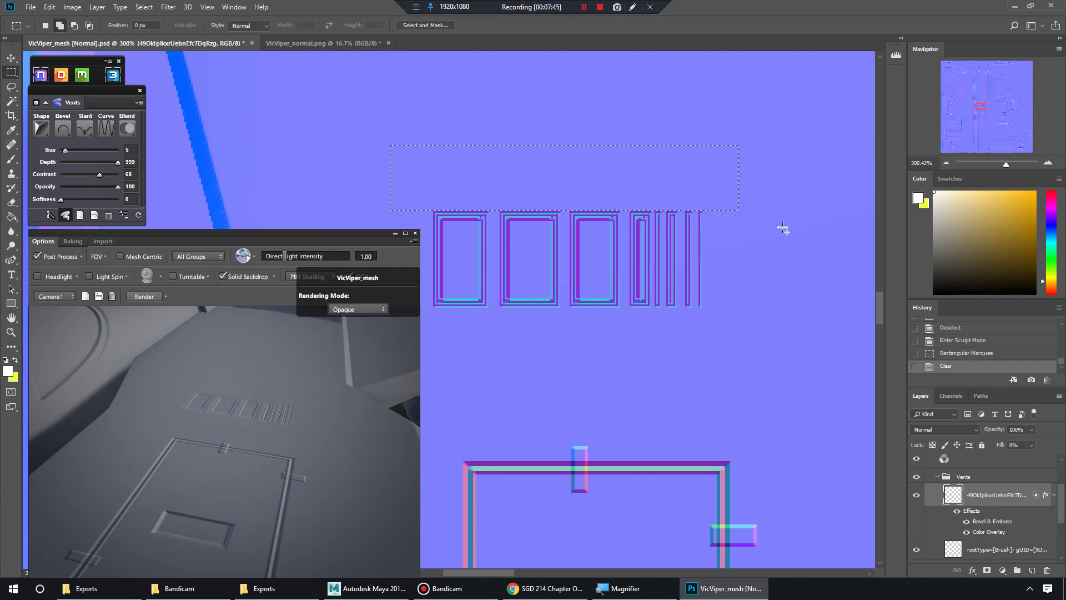
pyautogui.hotkey('ctrl', 'd')
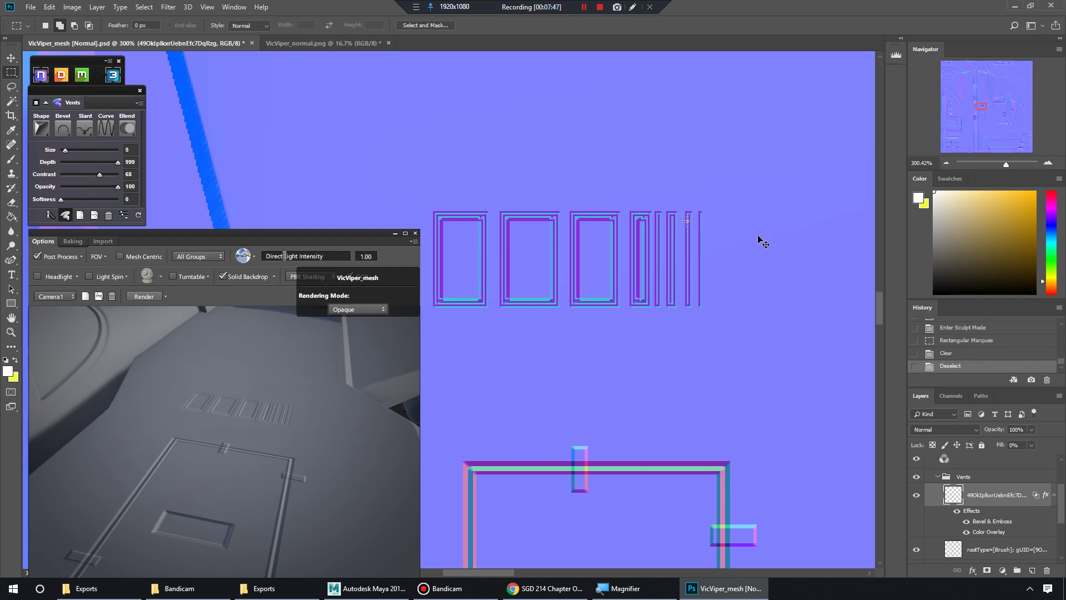
# Paint a wavy stroke above the vents and a larger looped stroke below them
pyautogui.press('b')
pyautogui.moveTo(518, 166); pyautogui.dragTo(538, 166)
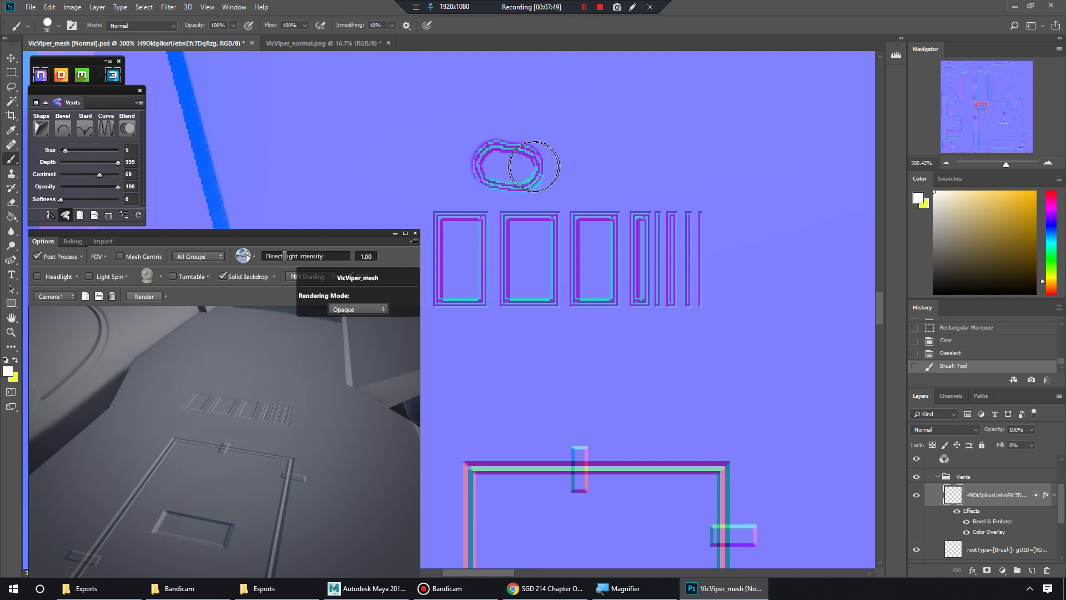
pyautogui.hotkey('ctrl', 'z')
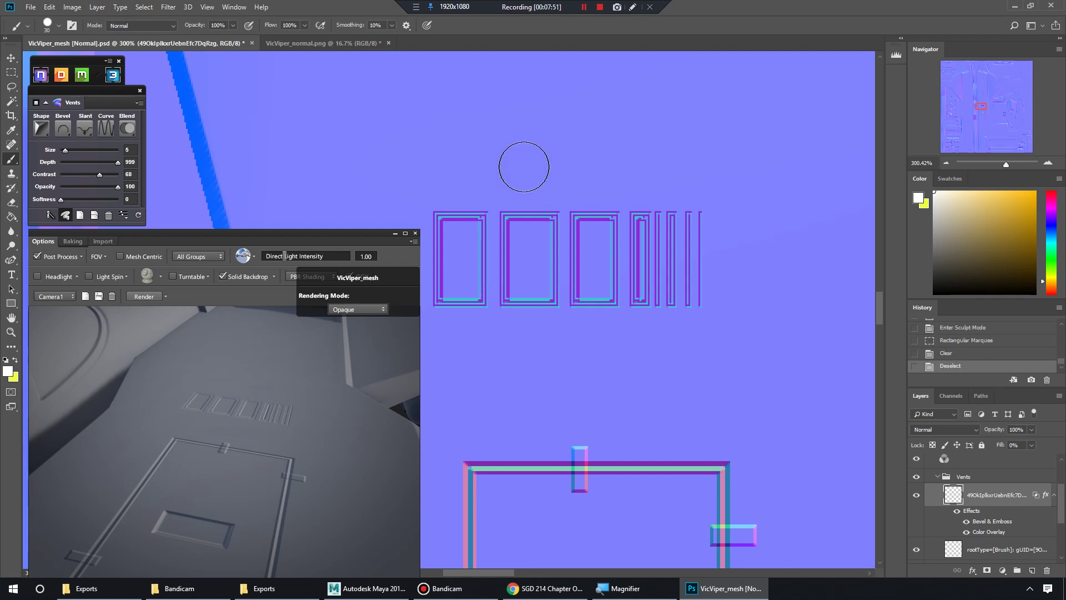
pyautogui.press('[')
pyautogui.press('[')
pyautogui.moveTo(478, 177)
pyautogui.mouseDown()
pyautogui.moveTo(631, 139)
pyautogui.moveTo(717, 165)
pyautogui.moveTo(741, 192)
pyautogui.moveTo(759, 243)
pyautogui.moveTo(744, 318)
pyautogui.mouseUp()
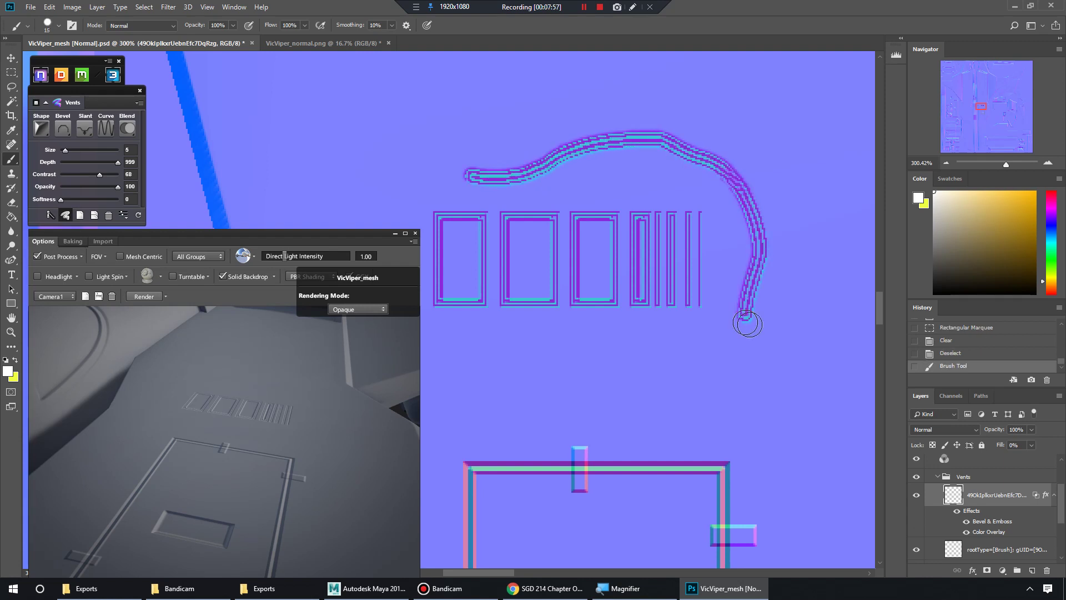
pyautogui.press(']')
pyautogui.press(']')
pyautogui.press(']')
pyautogui.moveTo(795, 350)
pyautogui.mouseDown()
pyautogui.moveTo(695, 391)
pyautogui.moveTo(630, 401)
pyautogui.moveTo(525, 384)
pyautogui.mouseUp()
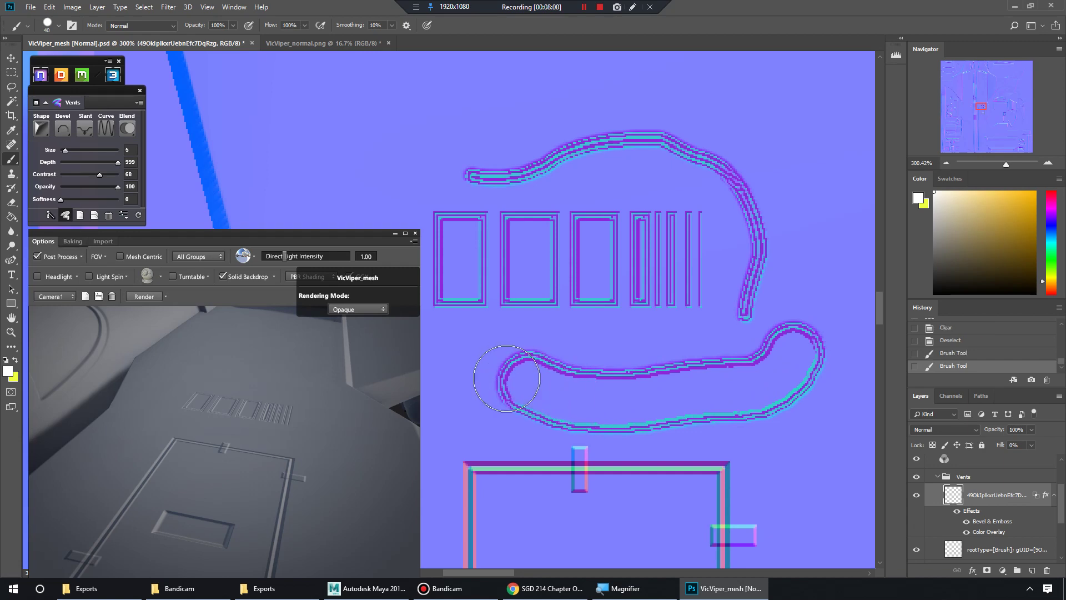
# Bake the two new strokes into the normal map and orbit the 3D preview to view the grooves
pyautogui.click(66, 216)
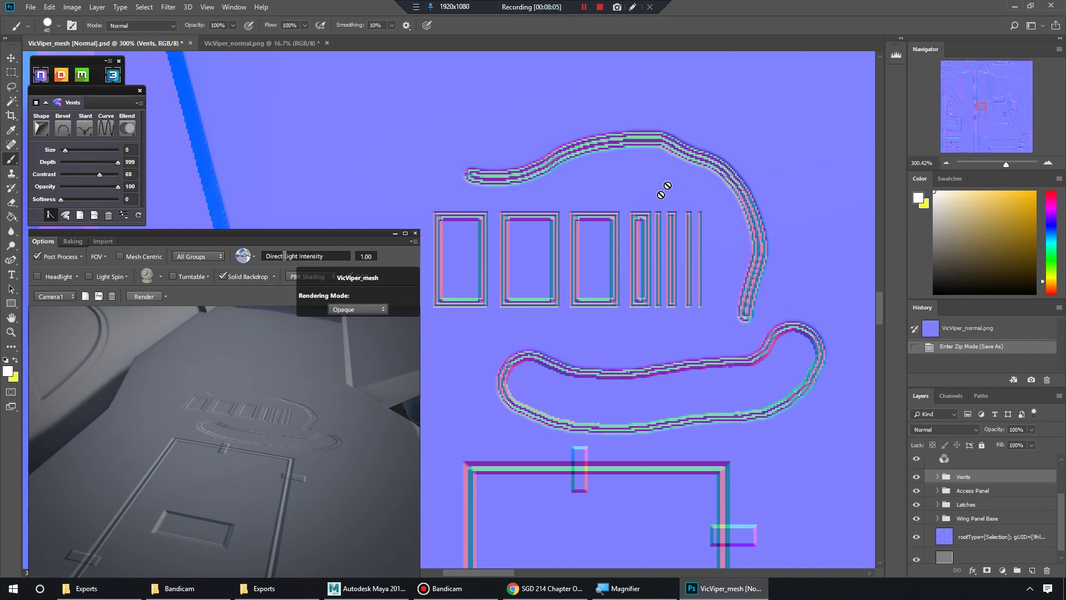
pyautogui.moveTo(266, 445); pyautogui.dragTo(393, 519)
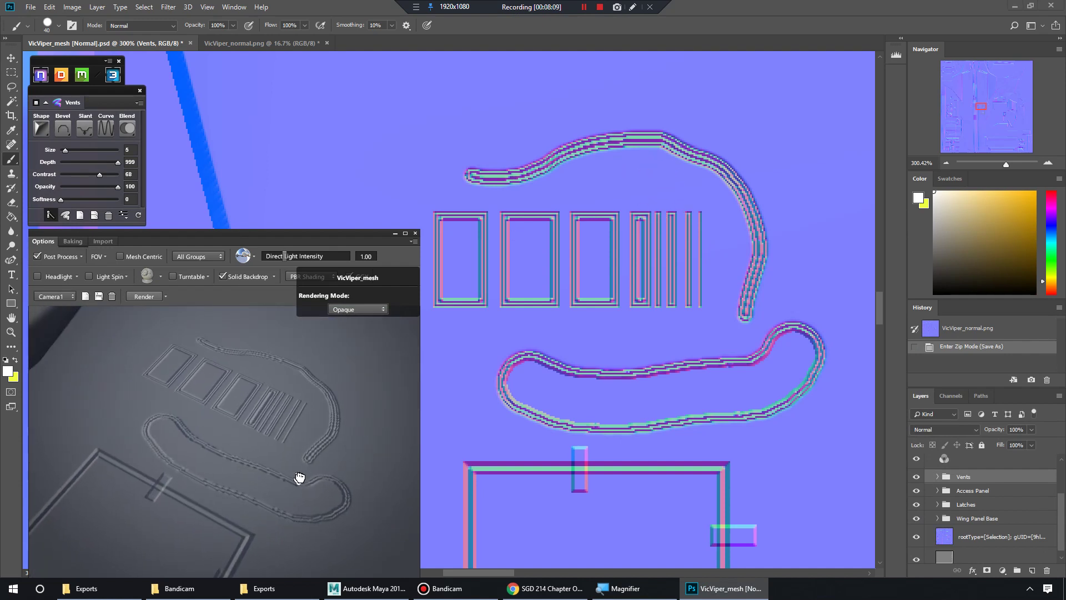
pyautogui.moveTo(298, 478); pyautogui.dragTo(289, 389)
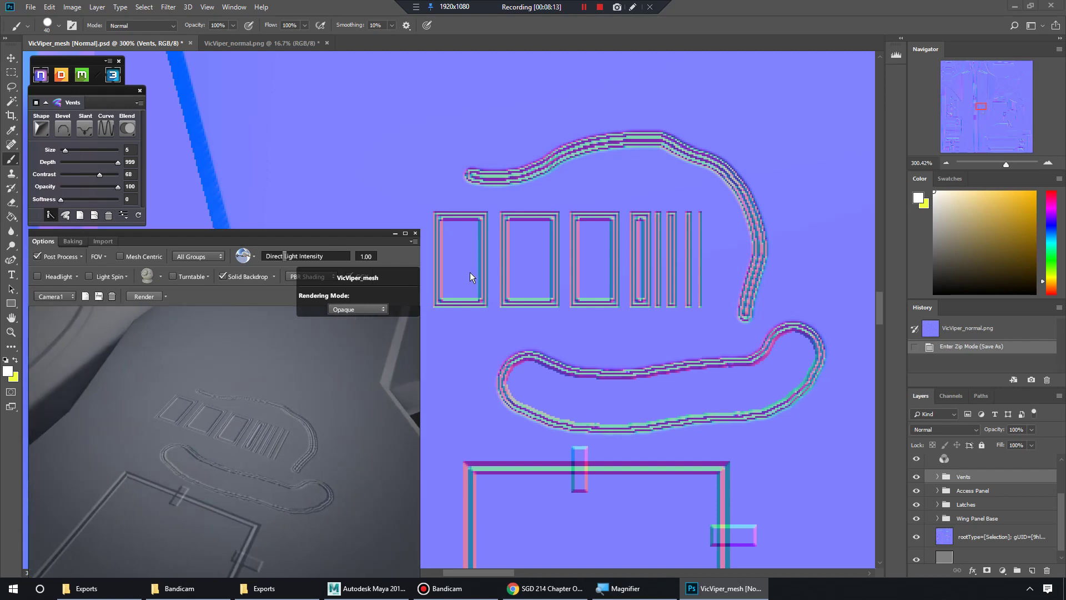
# Give the vents a Linear curve, a different bevel profile and the Smooth shape, then inspect in 3D
pyautogui.click(104, 129)
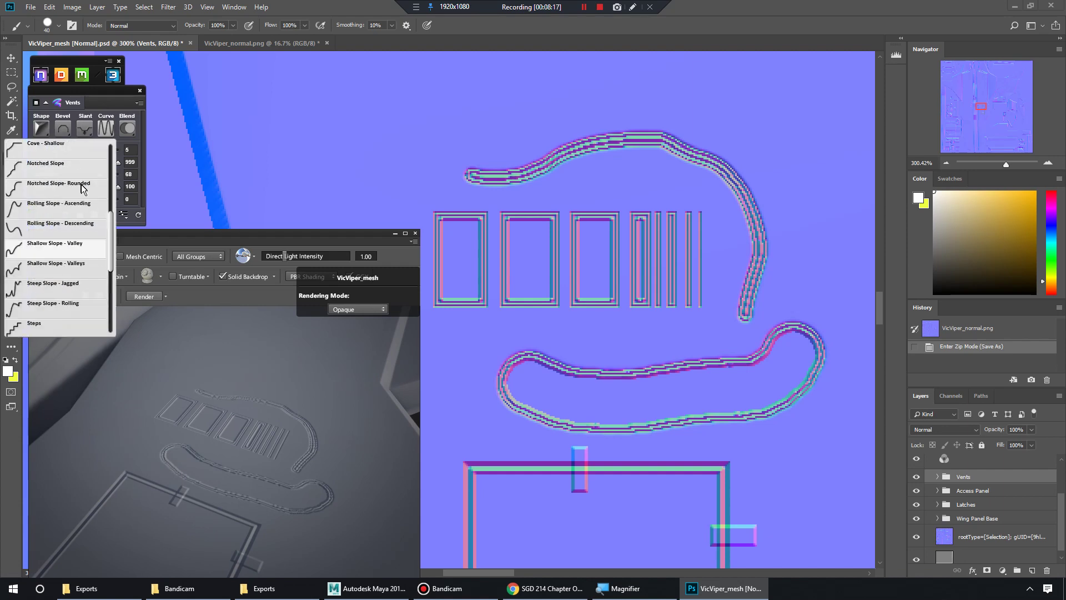
pyautogui.scroll(5, 77, 167)
pyautogui.click(75, 147)
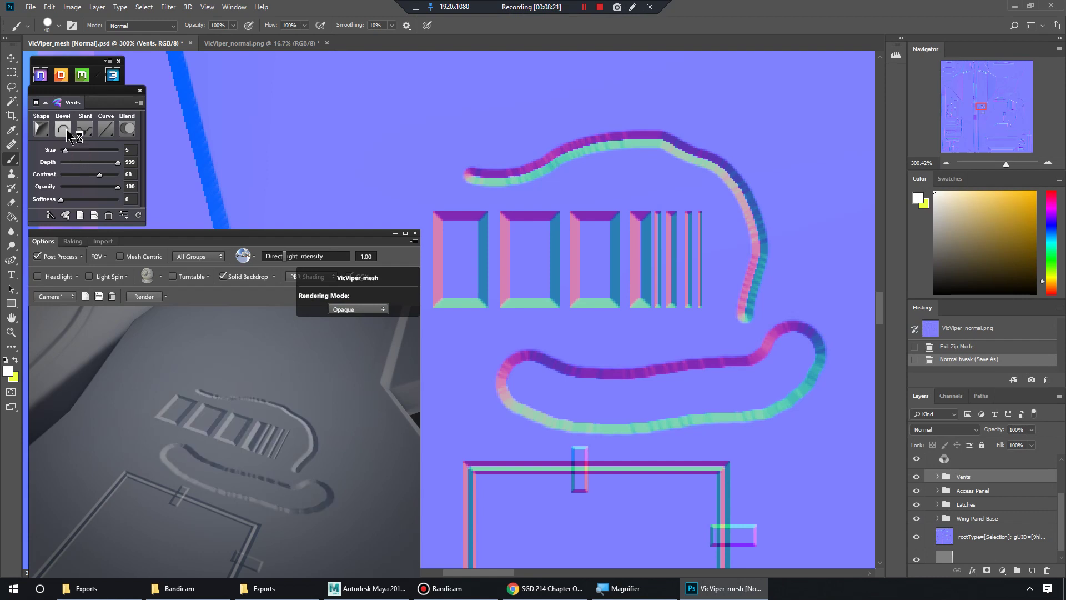
pyautogui.click(65, 130)
pyautogui.click(61, 172)
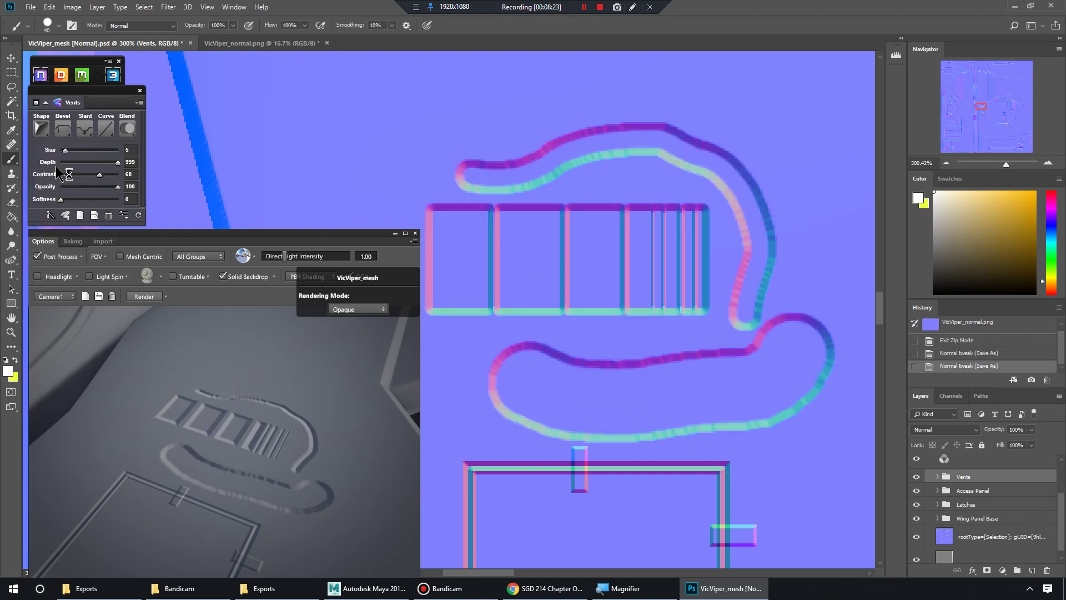
pyautogui.click(38, 129)
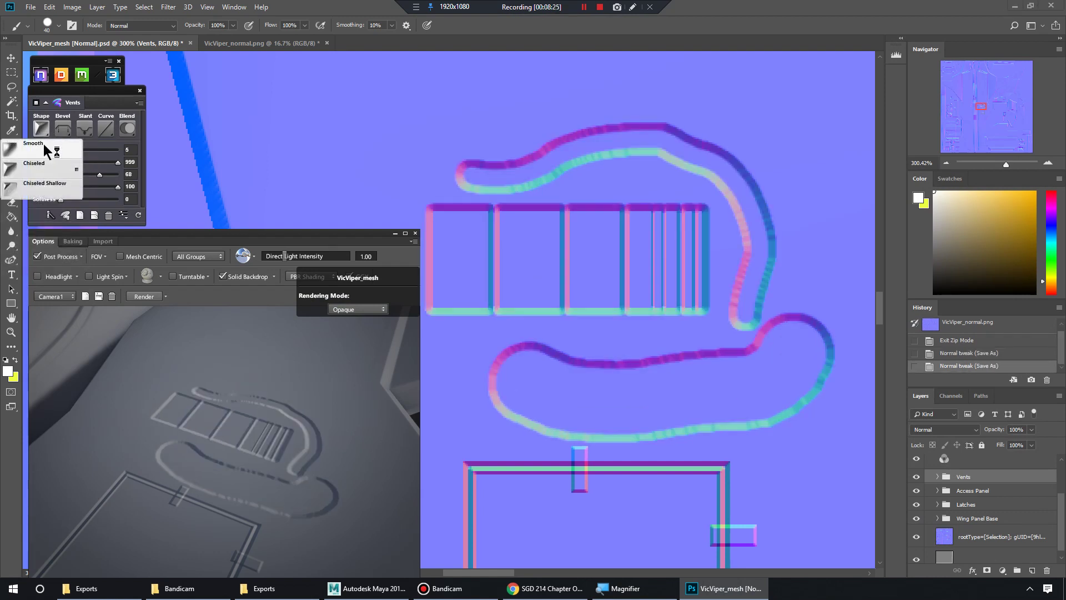
pyautogui.click(35, 146)
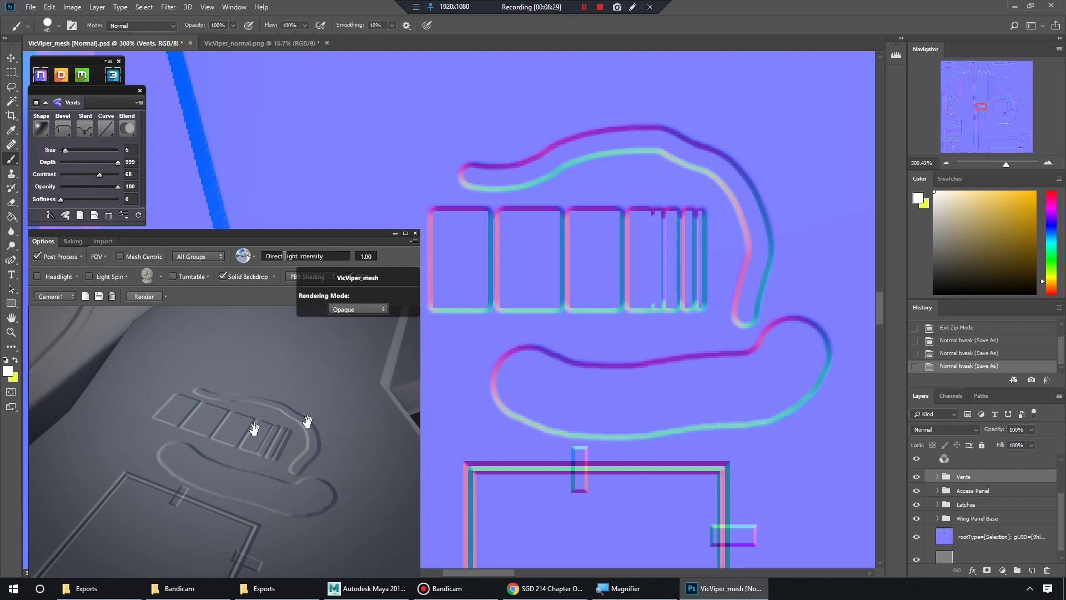
pyautogui.moveTo(272, 449); pyautogui.dragTo(278, 407)
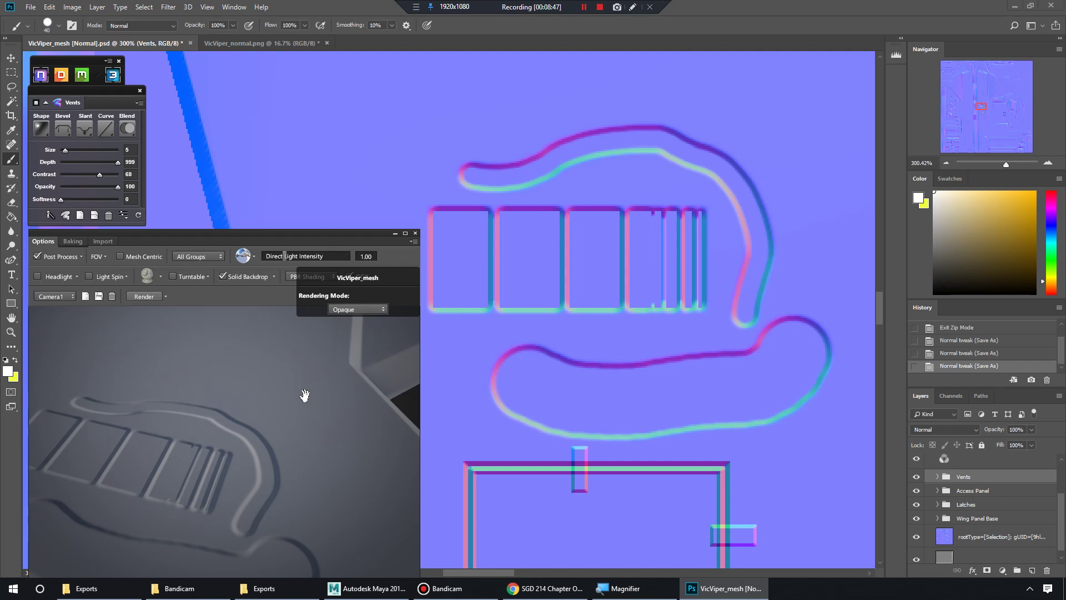
pyautogui.moveTo(340, 440)
pyautogui.mouseDown()
pyautogui.moveTo(217, 385)
pyautogui.moveTo(338, 409)
pyautogui.moveTo(321, 448)
pyautogui.moveTo(335, 446)
pyautogui.mouseUp()
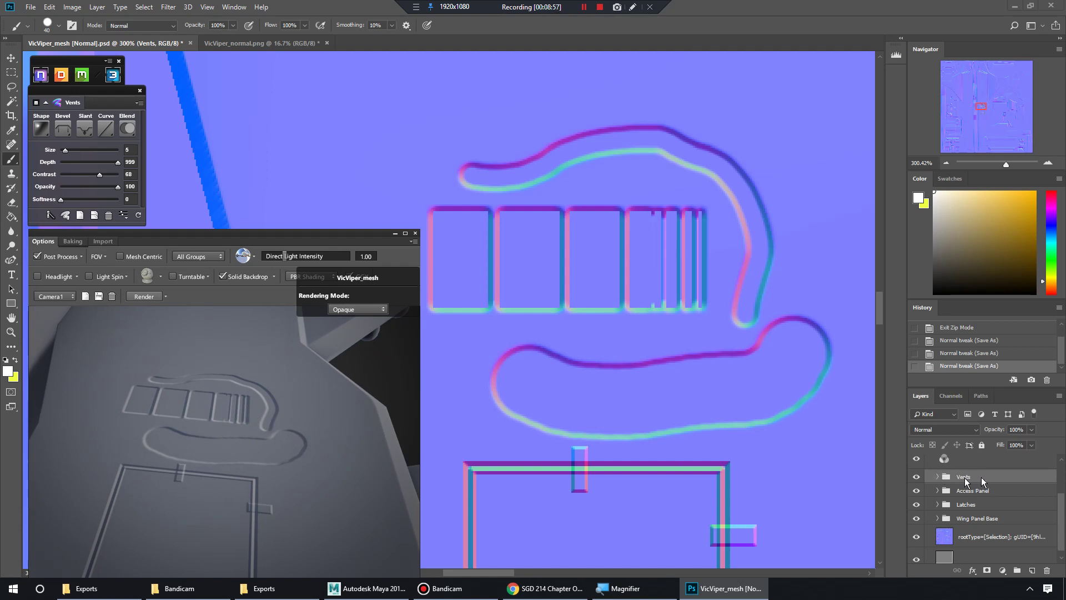
# In sculpt mode, marquee-delete the upper curve and lower loop, deselect, and apply the edits
pyautogui.click(65, 215)
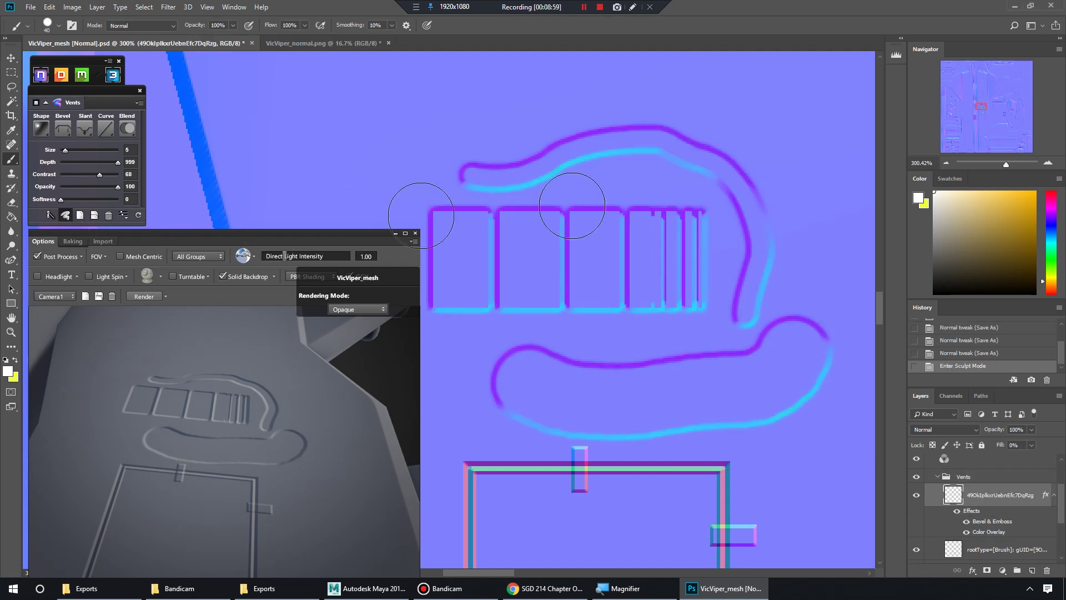
pyautogui.press('m')
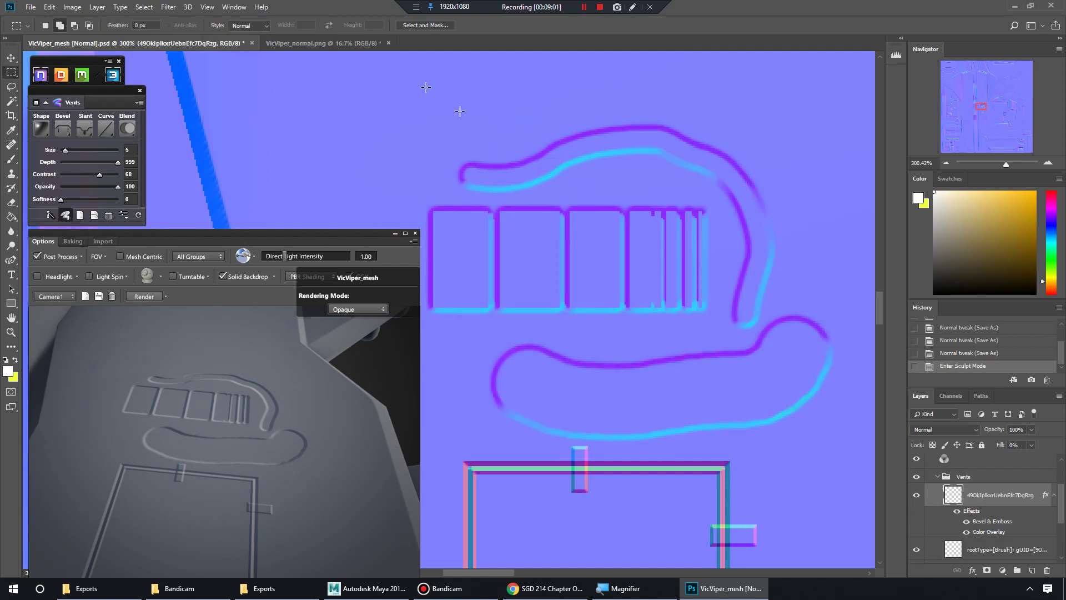
pyautogui.moveTo(425, 86)
pyautogui.mouseDown()
pyautogui.moveTo(729, 167)
pyautogui.moveTo(765, 194)
pyautogui.mouseUp()
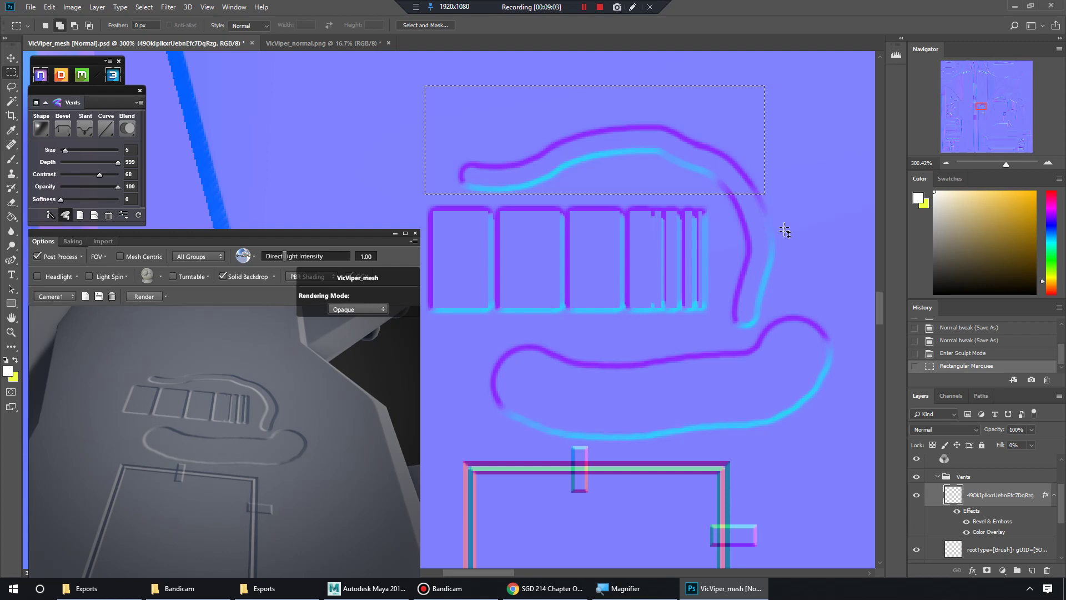
pyautogui.press('Delete')
pyautogui.keyDown('shift'); pyautogui.moveTo(855, 432); pyautogui.dragTo(726, 162); pyautogui.keyUp('shift')
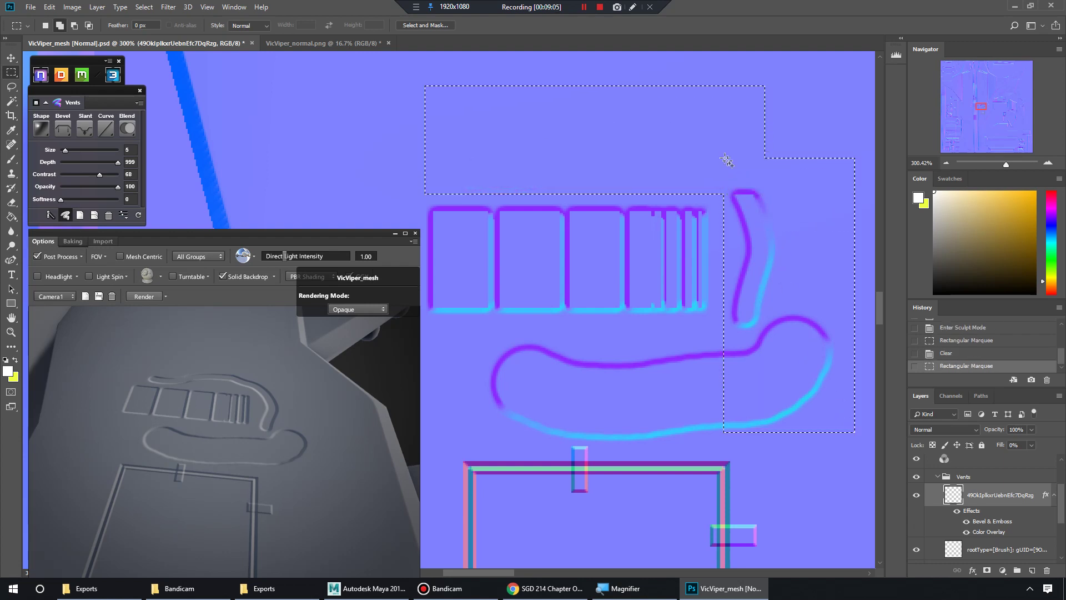
pyautogui.press('Delete')
pyautogui.keyDown('shift'); pyautogui.moveTo(454, 327); pyautogui.dragTo(778, 446); pyautogui.keyUp('shift')
pyautogui.press('Delete')
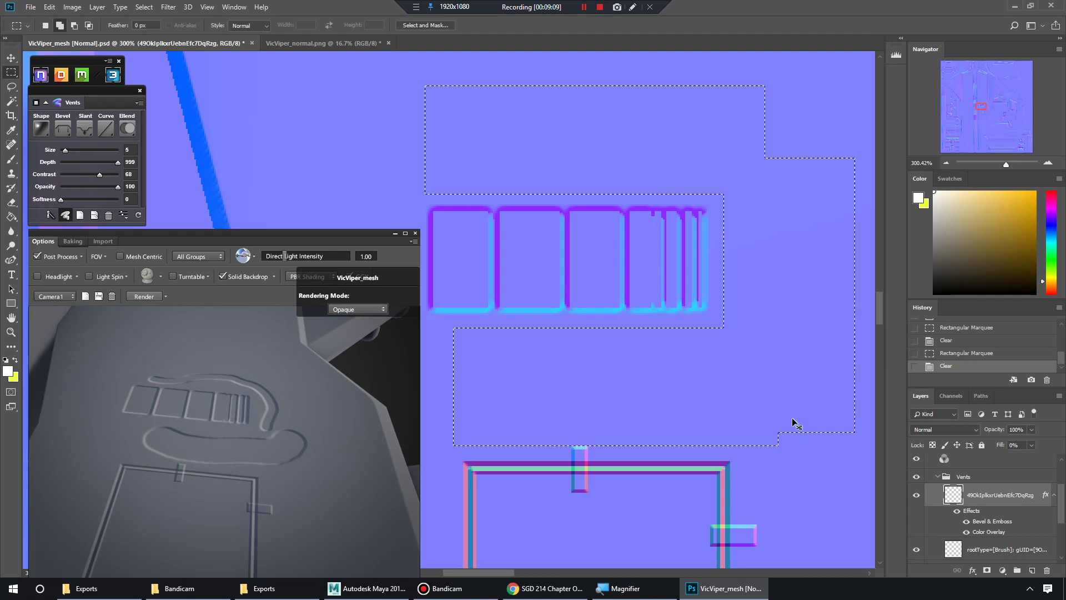
pyautogui.hotkey('ctrl', 'd')
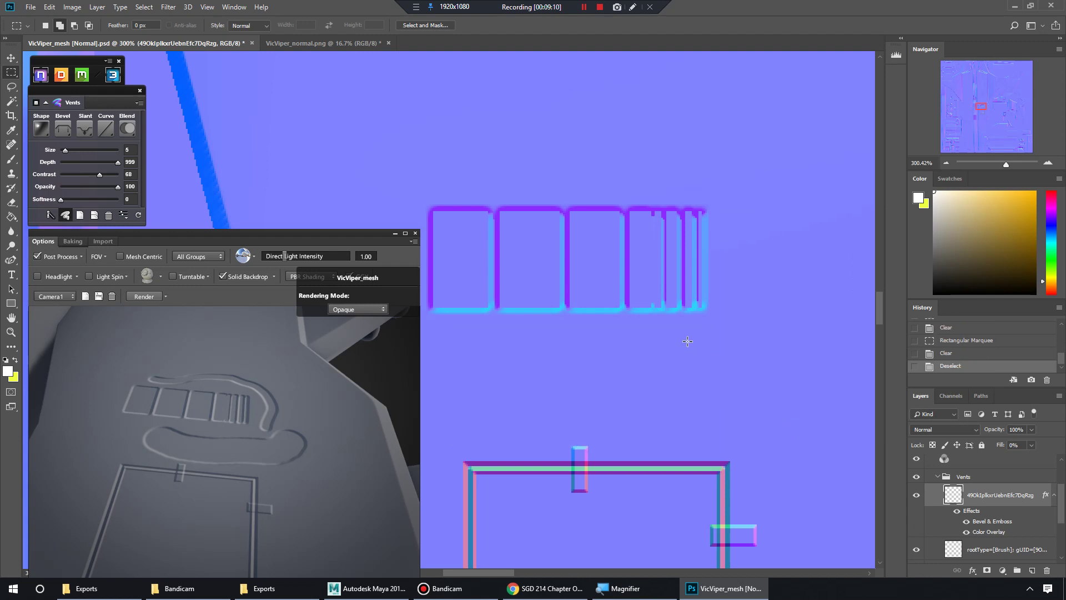
pyautogui.click(66, 215)
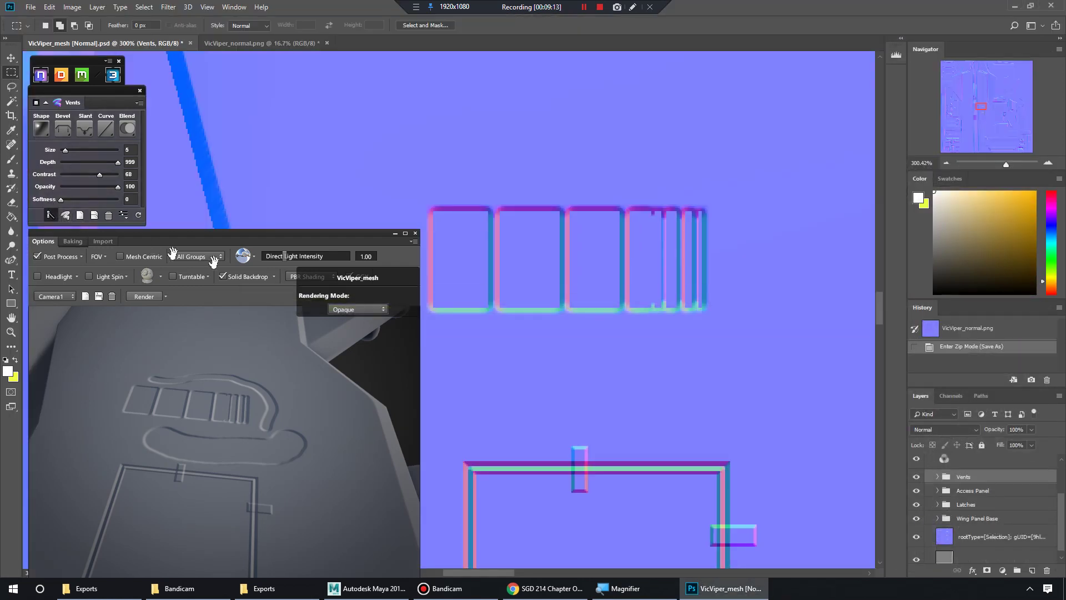
# Switch the vents to the Chiseled shape, try 20% opacity, restore 100%, and view the fuselage
pyautogui.click(45, 127)
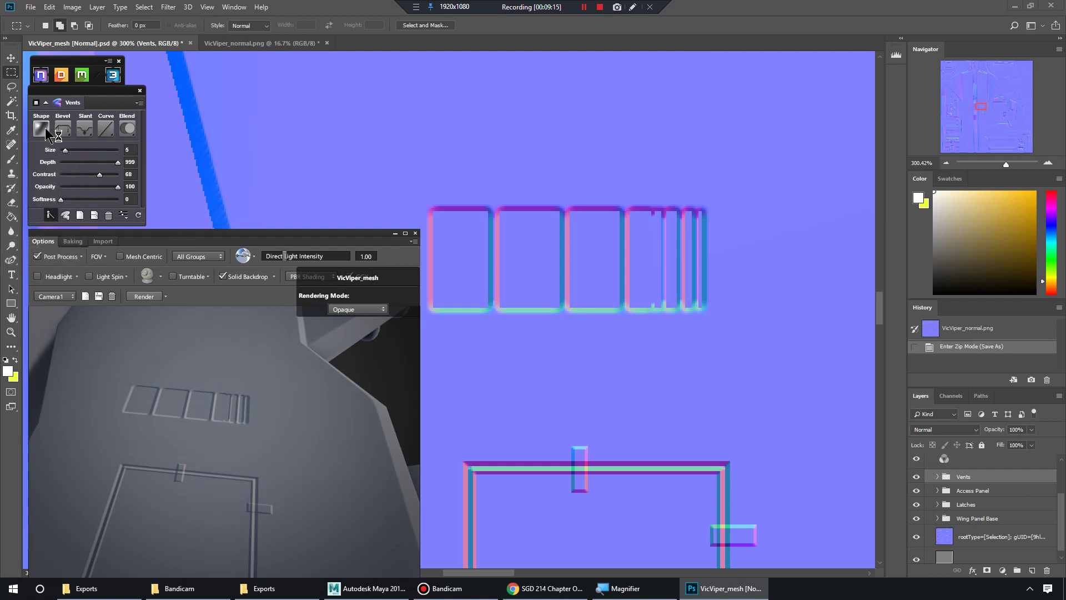
pyautogui.click(49, 166)
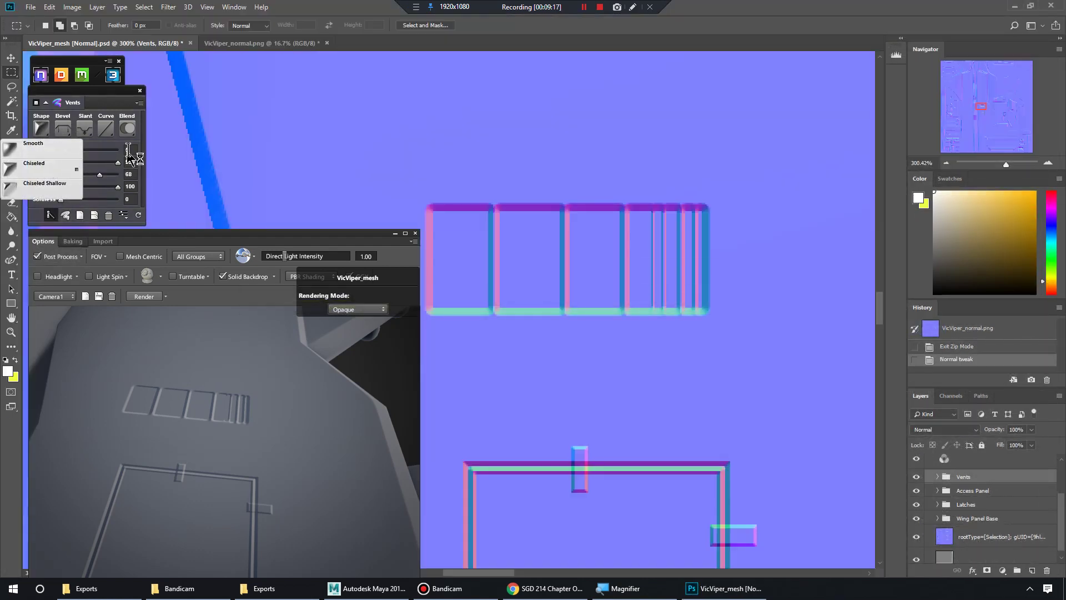
pyautogui.press('2')
pyautogui.press('Return')
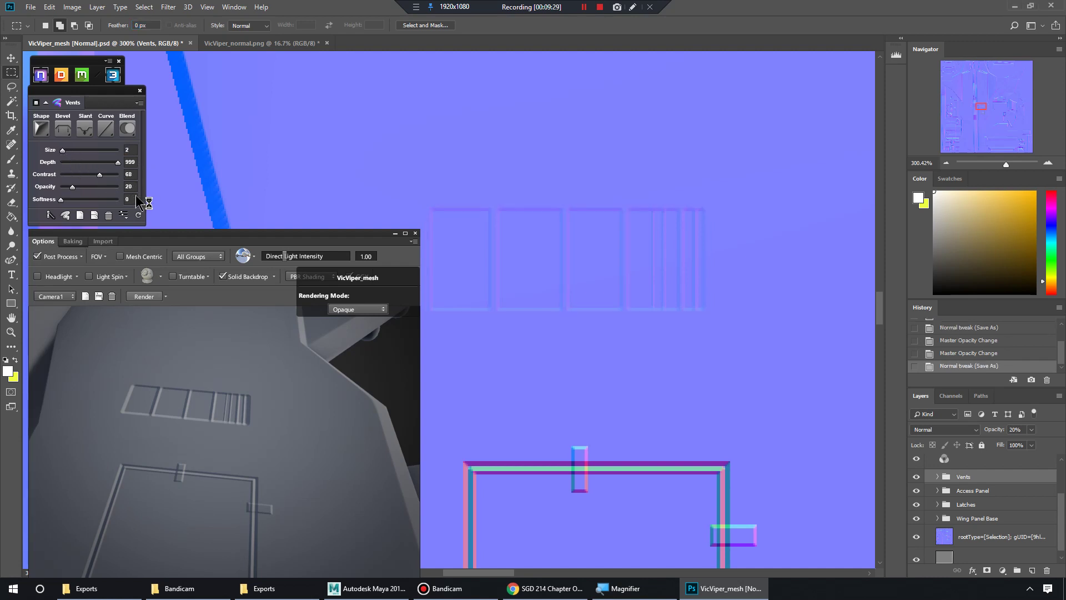
pyautogui.moveTo(75, 185); pyautogui.dragTo(134, 192)
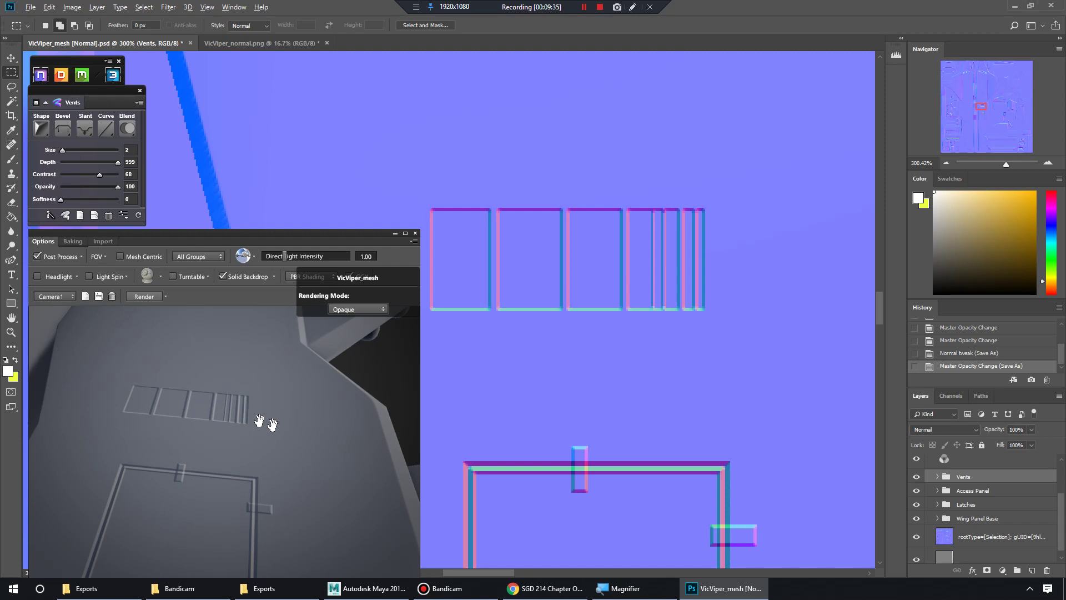
pyautogui.moveTo(248, 437); pyautogui.dragTo(308, 428)
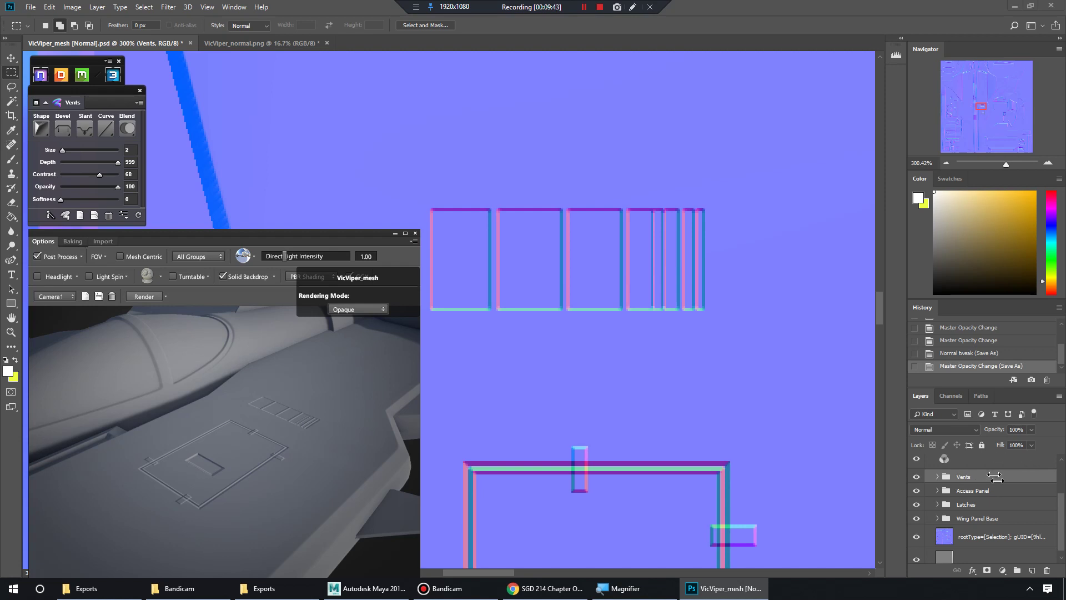
pyautogui.moveTo(91, 90); pyautogui.dragTo(92, 89)
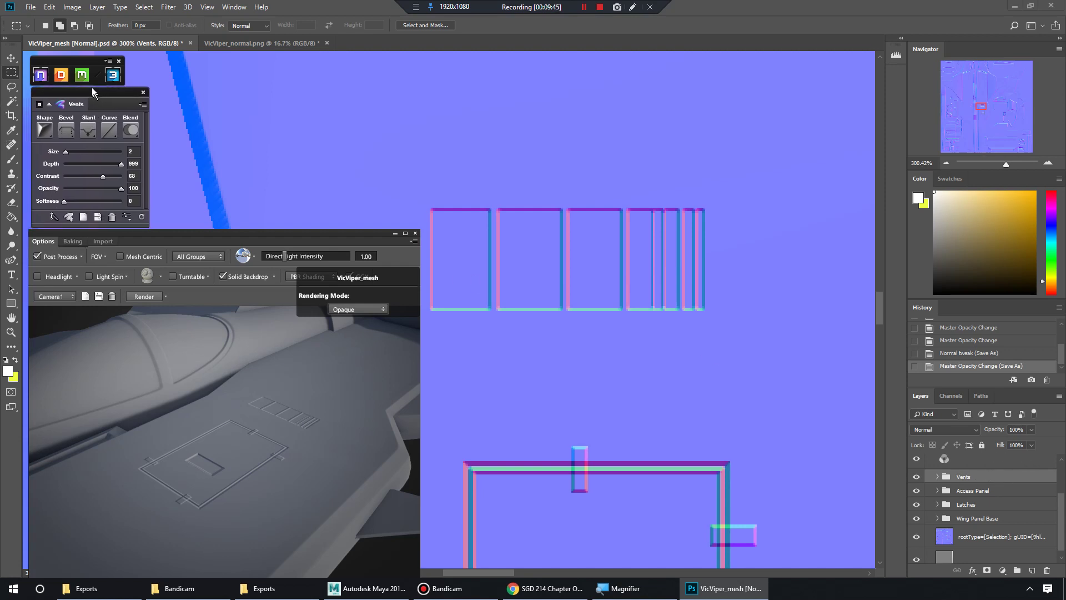
pyautogui.click(52, 214)
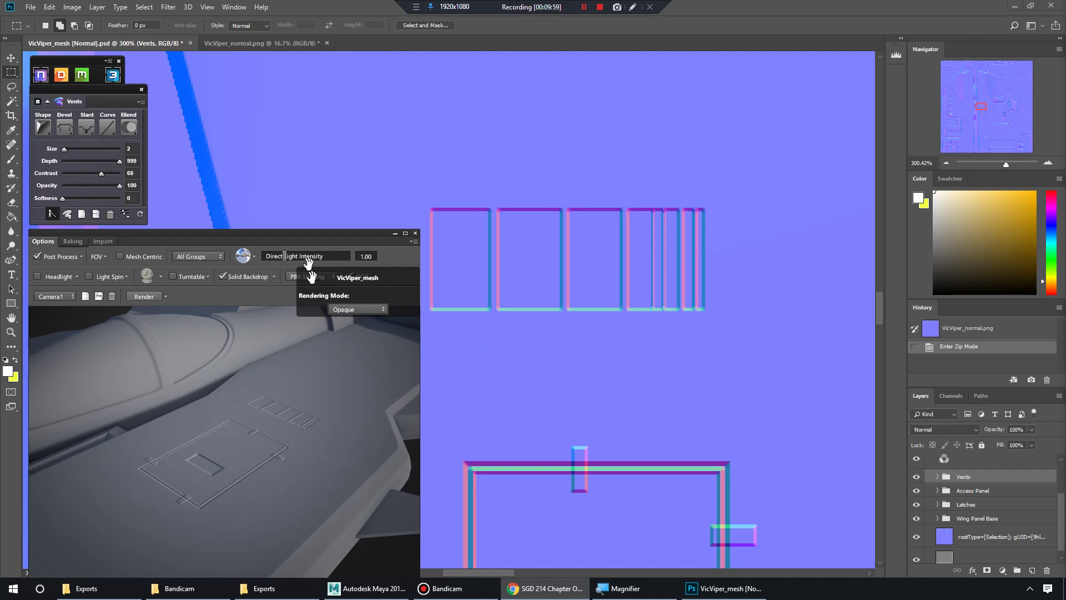
pyautogui.moveTo(307, 228); pyautogui.dragTo(304, 233)
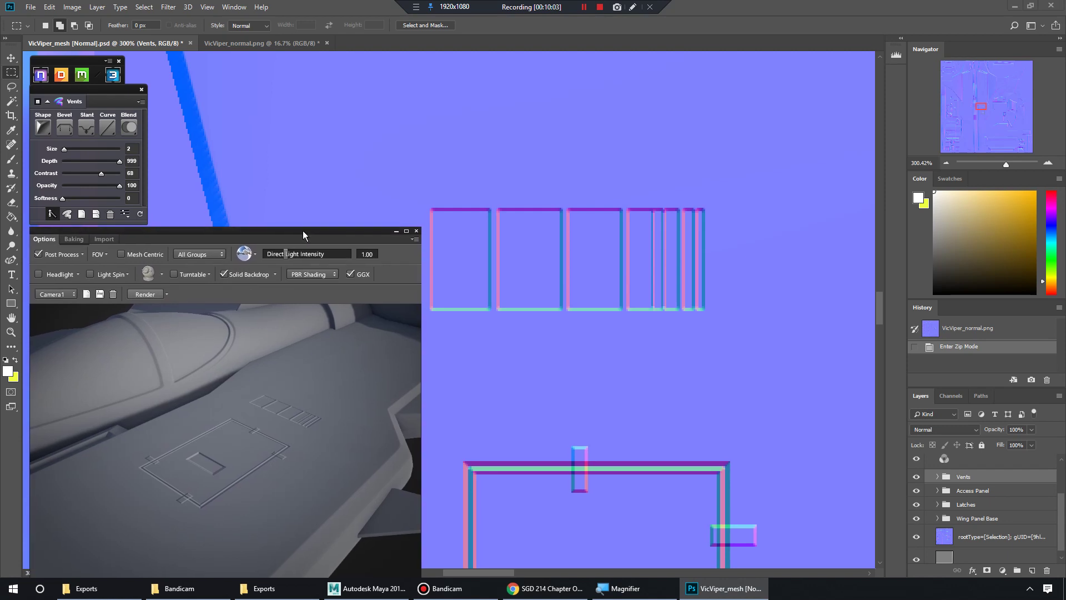
pyautogui.moveTo(339, 362)
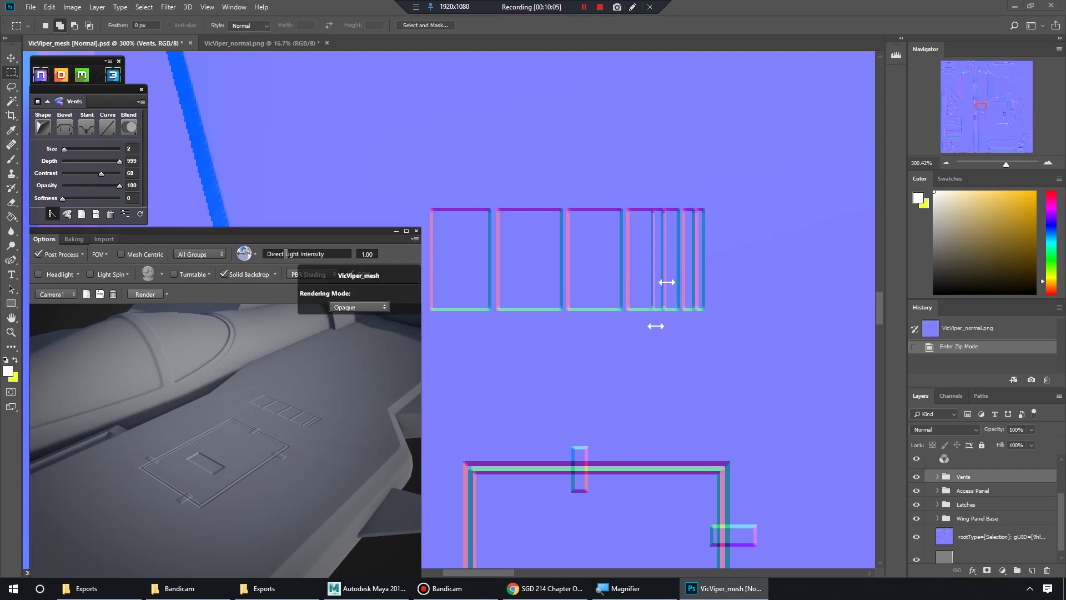
# Zoom the canvas out to about 149% and make Wing Panel Base the active shape
pyautogui.moveTo(984, 108); pyautogui.dragTo(983, 119)
pyautogui.moveTo(1007, 170); pyautogui.dragTo(1001, 168)
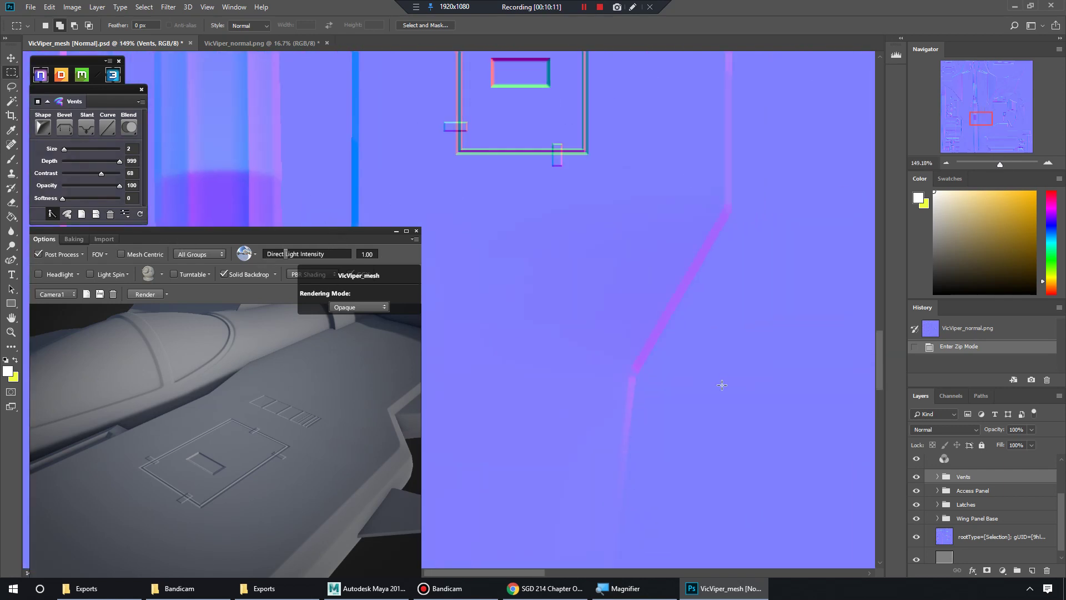
pyautogui.click(994, 522)
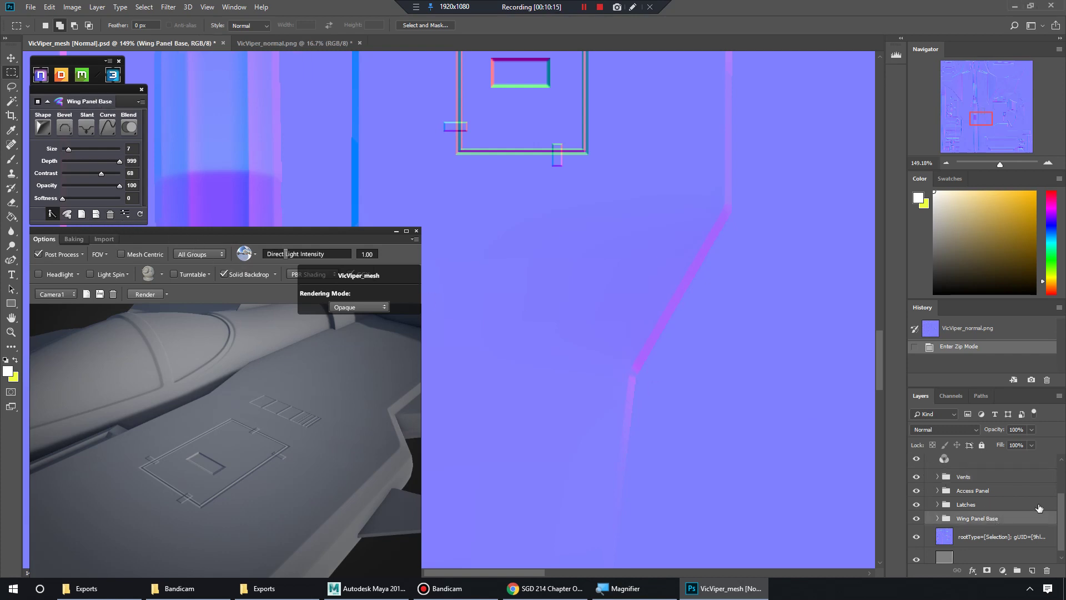
pyautogui.scroll(-1, 994, 501)
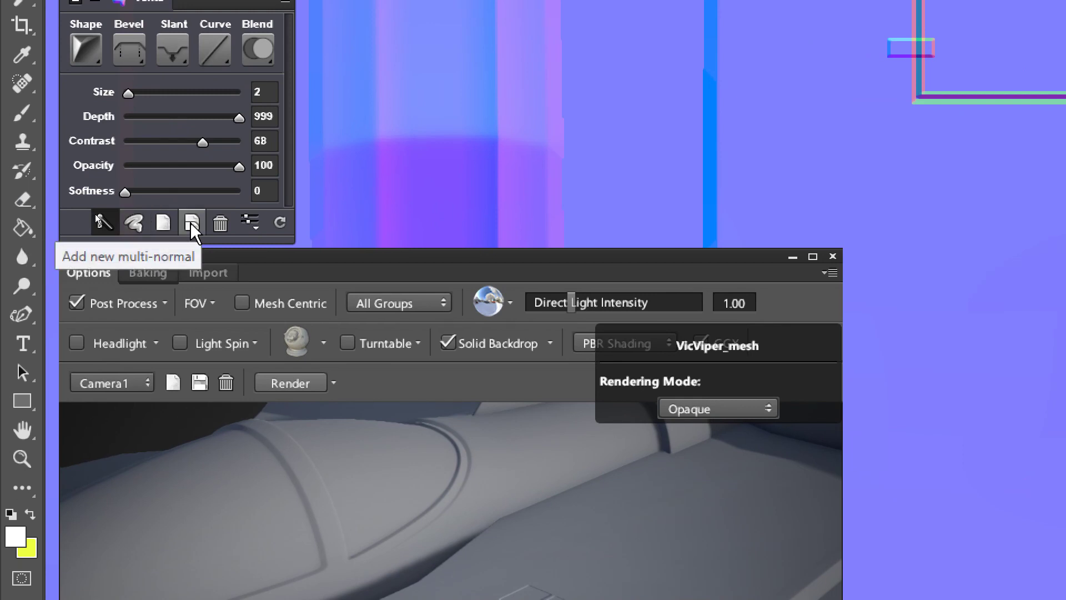
# Add a new multi-normal layer and expand the Normal Group to locate it
pyautogui.click(191, 223)
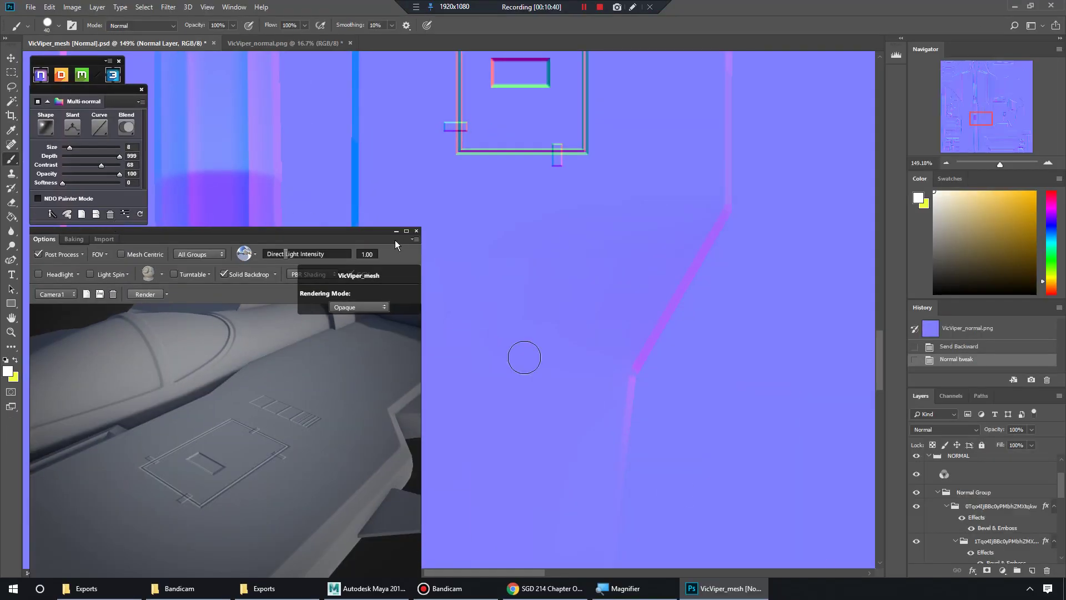
pyautogui.scroll(-3, 950, 504)
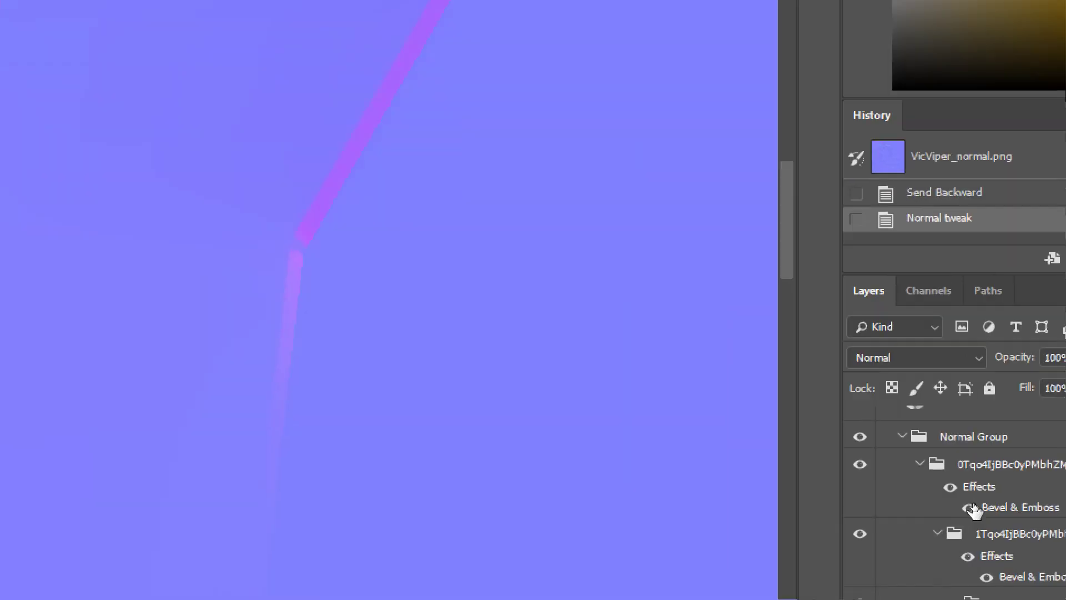
pyautogui.scroll(2, 772, 370)
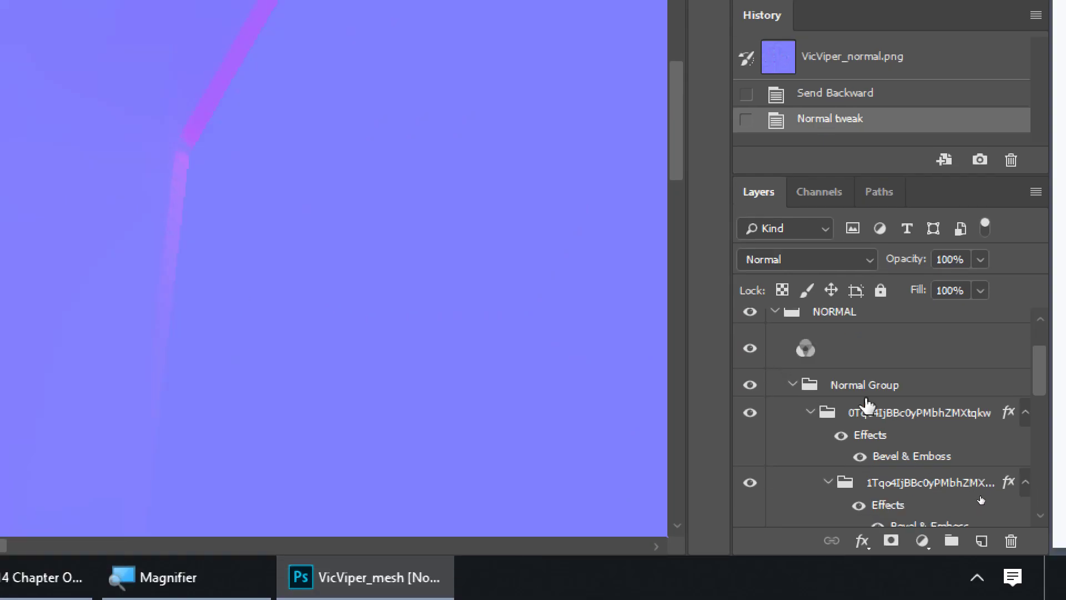
pyautogui.click(787, 385)
pyautogui.click(792, 386)
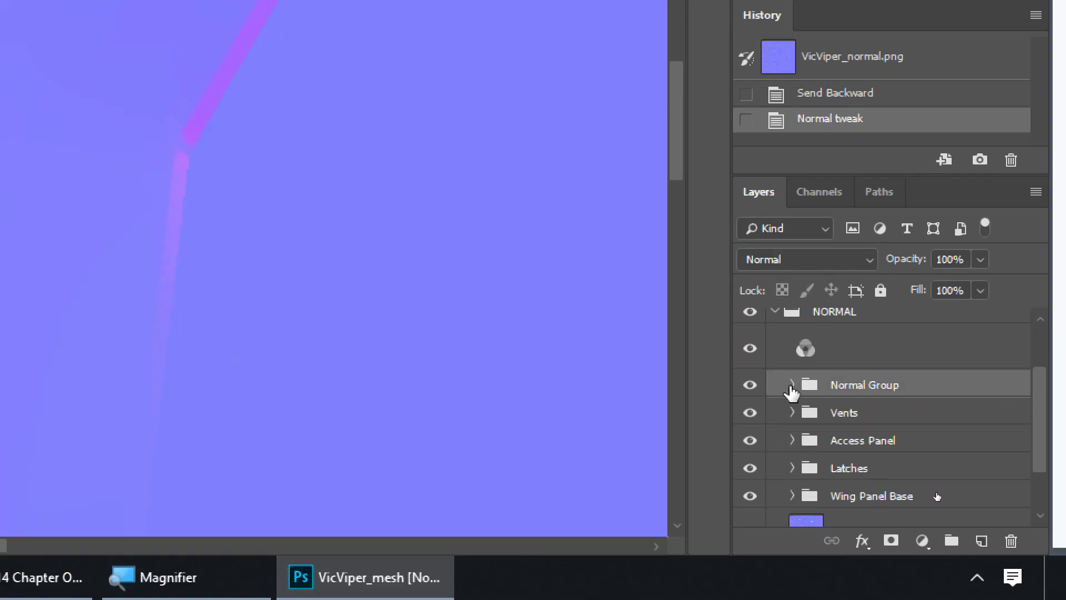
pyautogui.click(793, 386)
pyautogui.scroll(-1, 877, 436)
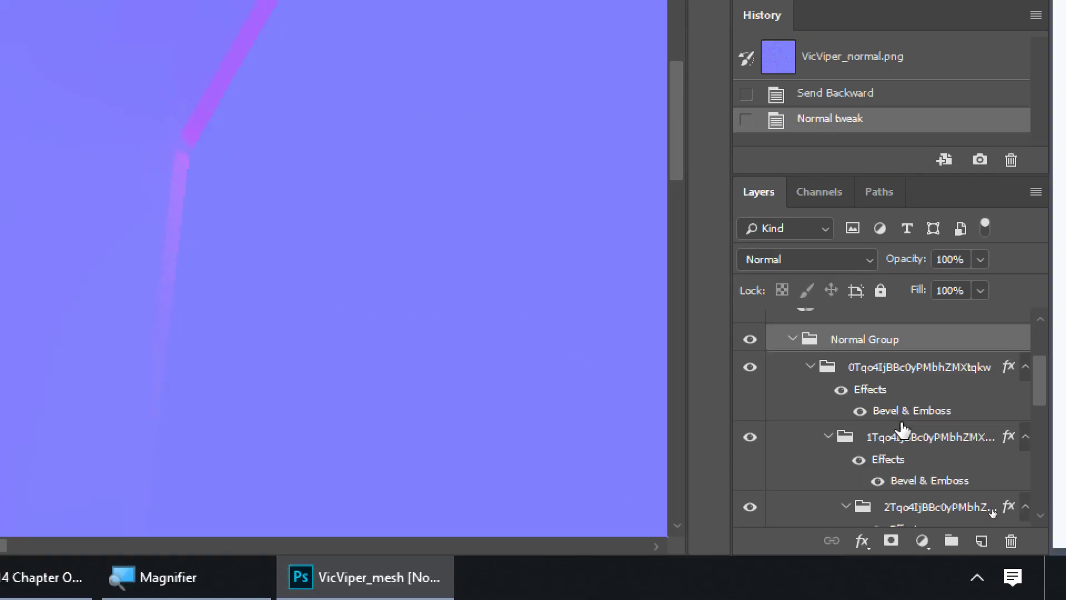
pyautogui.click(828, 437)
pyautogui.click(828, 437)
pyautogui.scroll(-5, 829, 444)
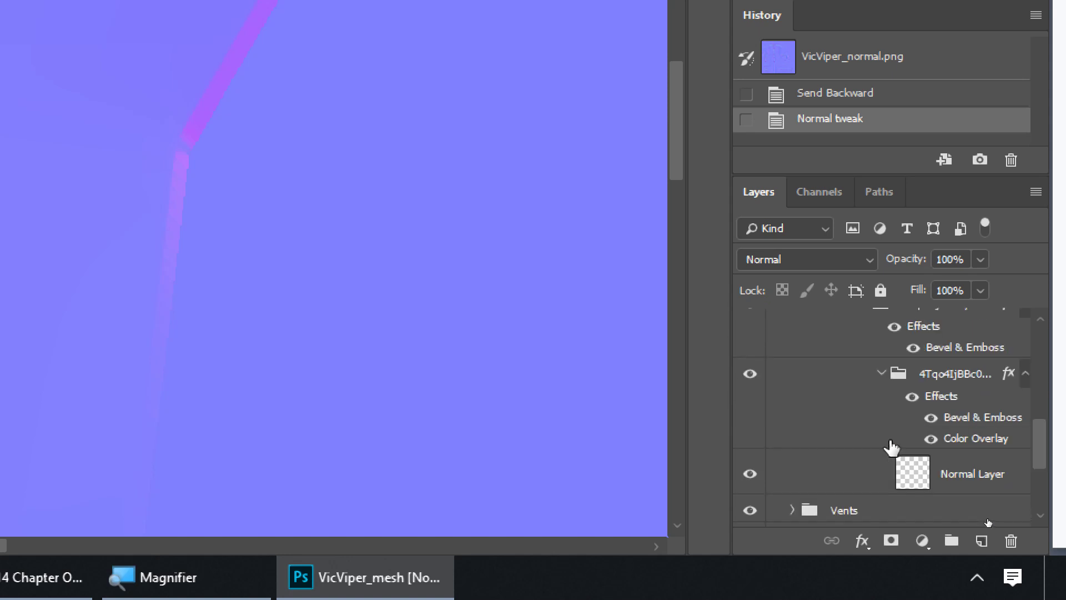
pyautogui.scroll(-1, 916, 438)
# Select the new Normal Layer and move it higher in the layer stack
pyautogui.click(965, 429)
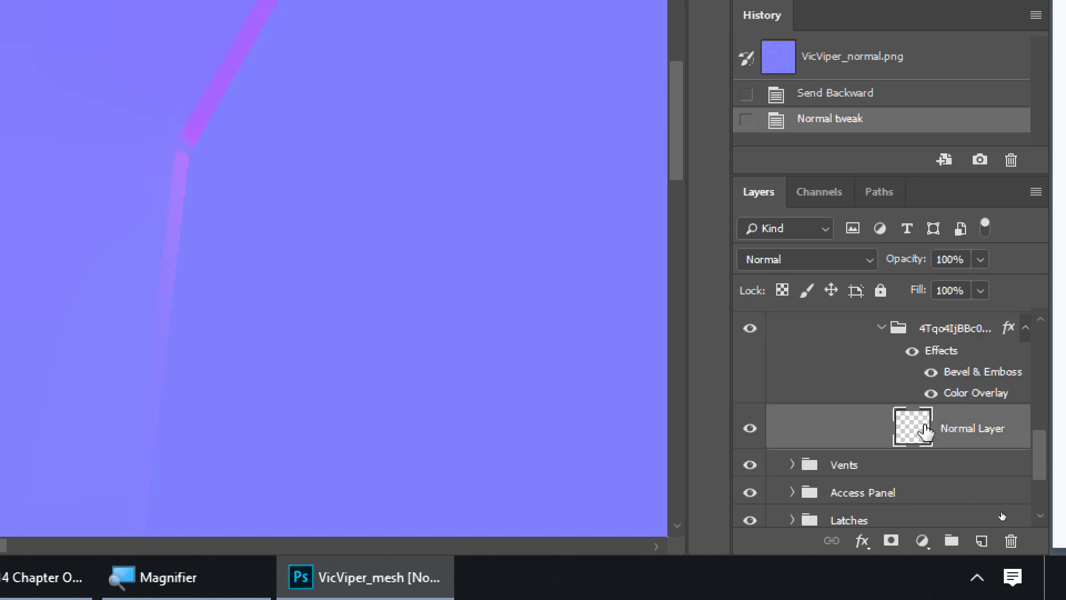
pyautogui.moveTo(925, 432); pyautogui.dragTo(927, 399)
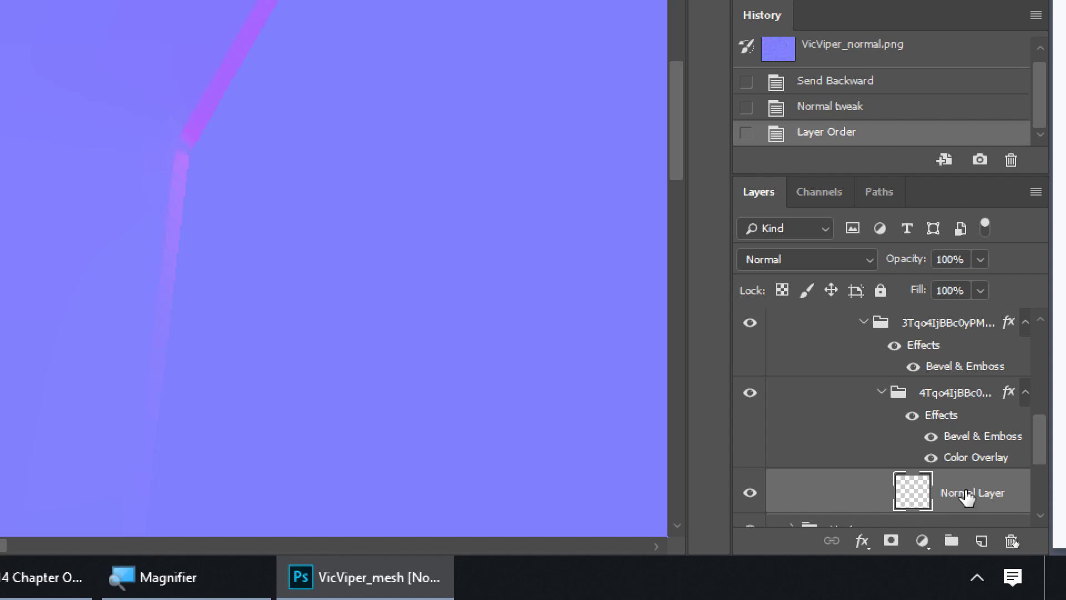
pyautogui.moveTo(916, 491); pyautogui.dragTo(930, 445)
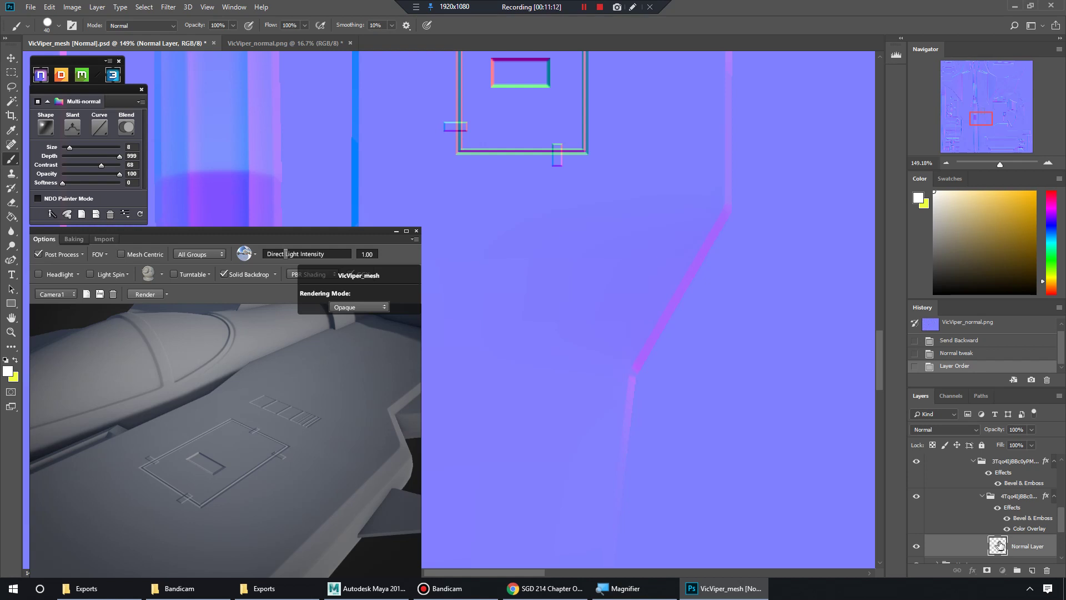
# Fill a wide rectangular selection below the panel outline to raise a bevelled box
pyautogui.press('m')
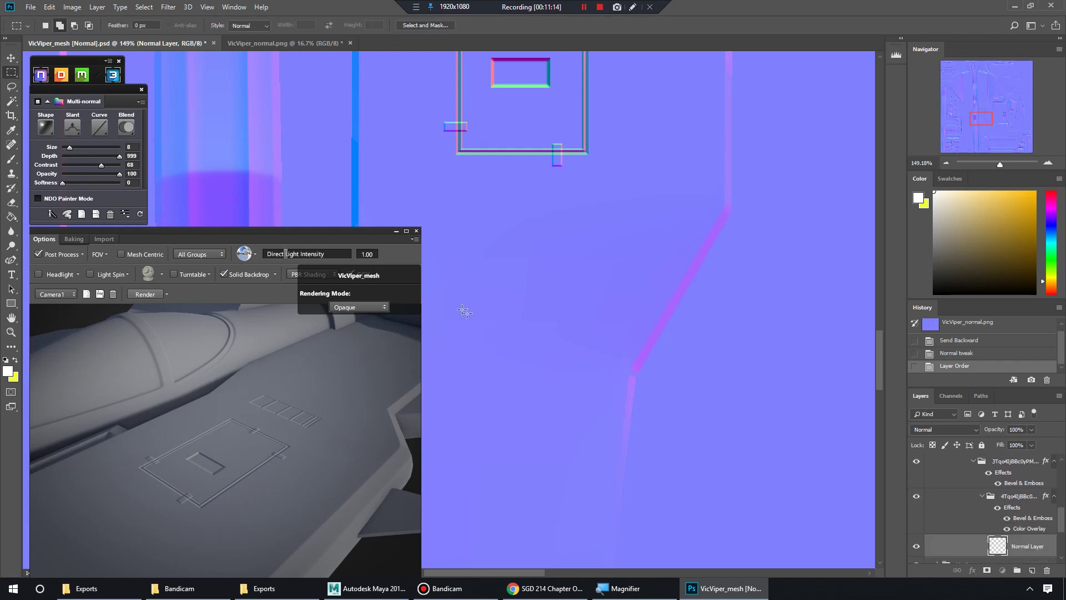
pyautogui.moveTo(479, 271); pyautogui.dragTo(598, 348)
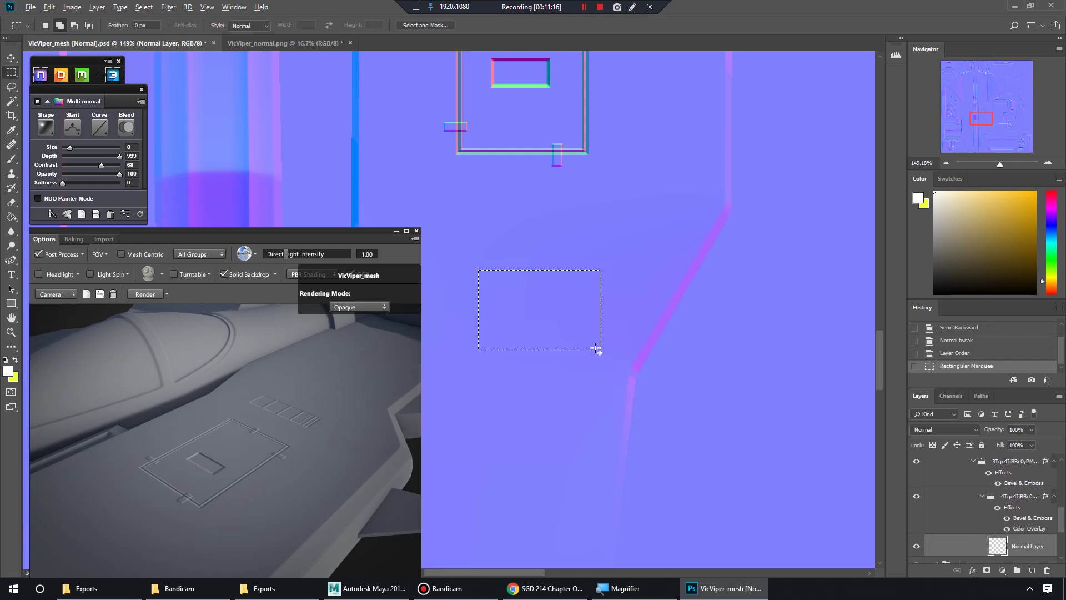
pyautogui.hotkey('alt', 'BackSpace')
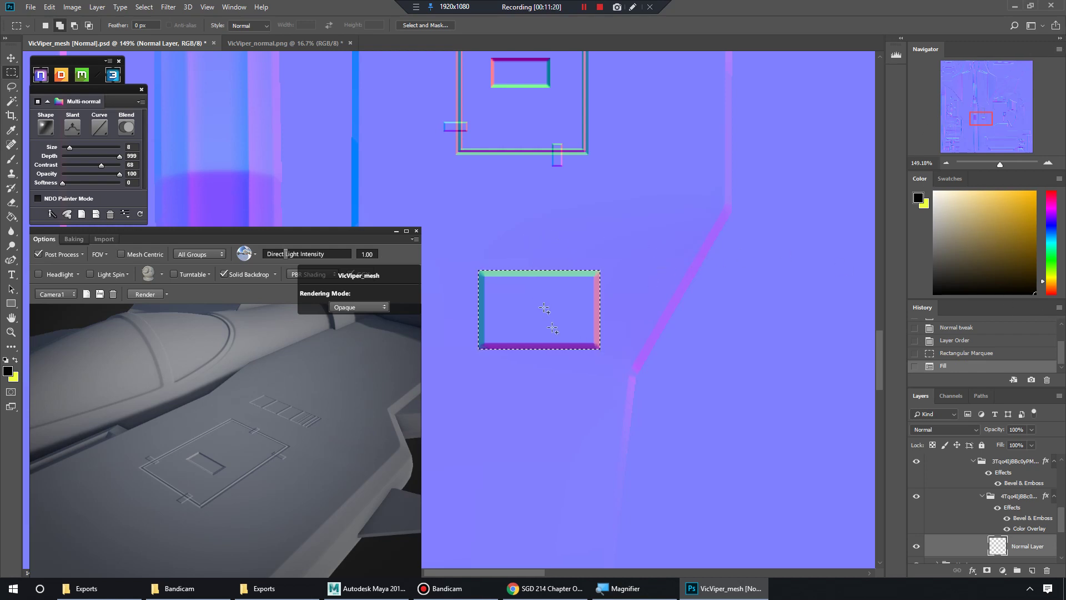
# Fill a tall bar crossing the box to form a cross, then deselect
pyautogui.keyDown('shift'); pyautogui.click(552, 396); pyautogui.keyUp('shift')
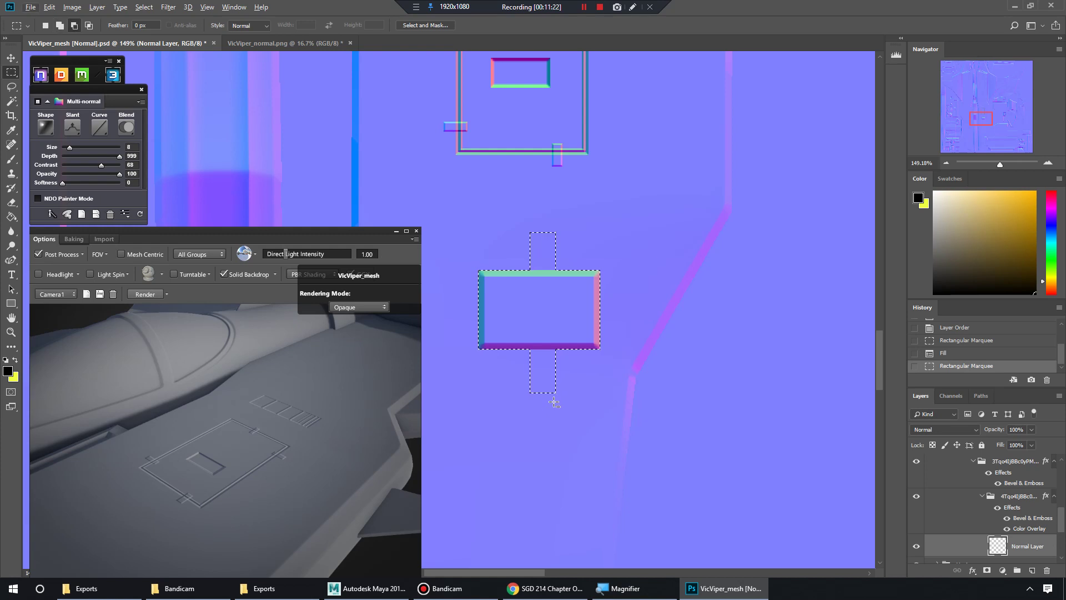
pyautogui.click(540, 309)
pyautogui.moveTo(526, 244); pyautogui.dragTo(550, 404)
pyautogui.hotkey('alt', 'BackSpace')
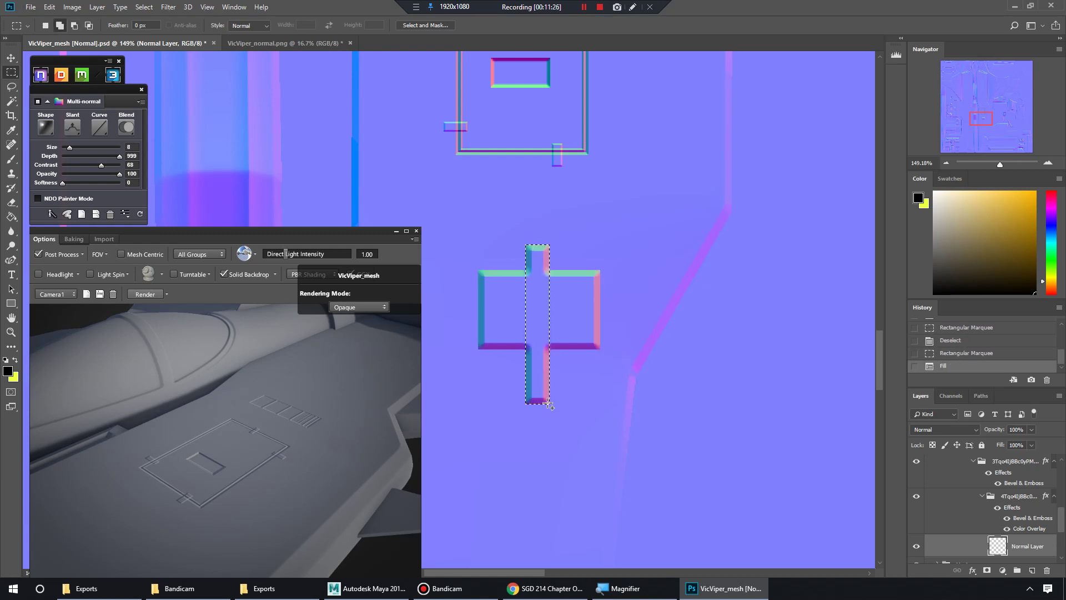
pyautogui.click(549, 402)
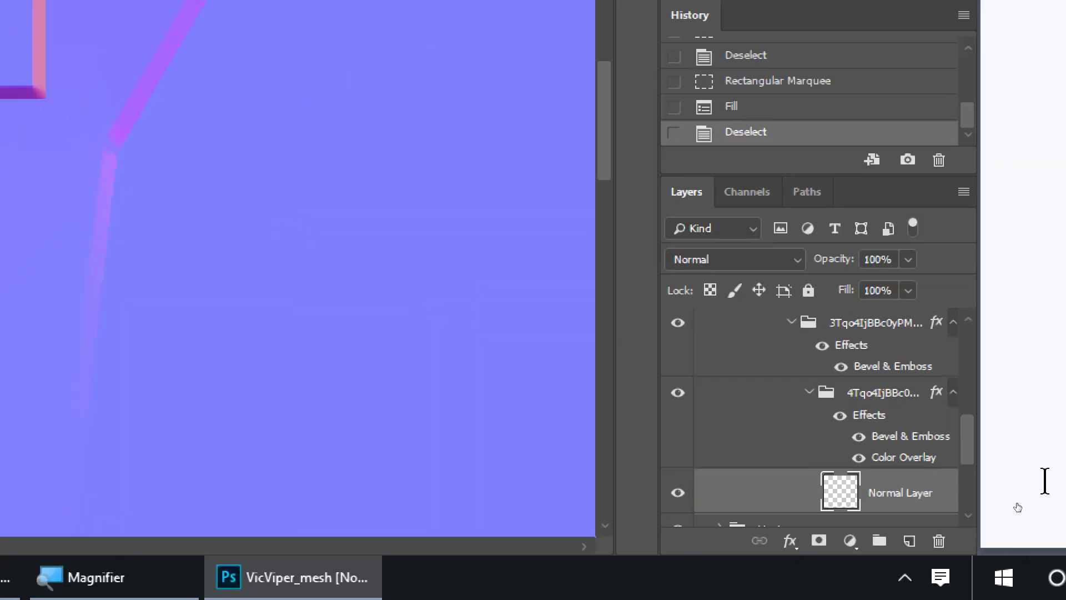
# Move Normal Layer out of the Tqo group to sit just above the NORMAL folder
pyautogui.scroll(5, 849, 429)
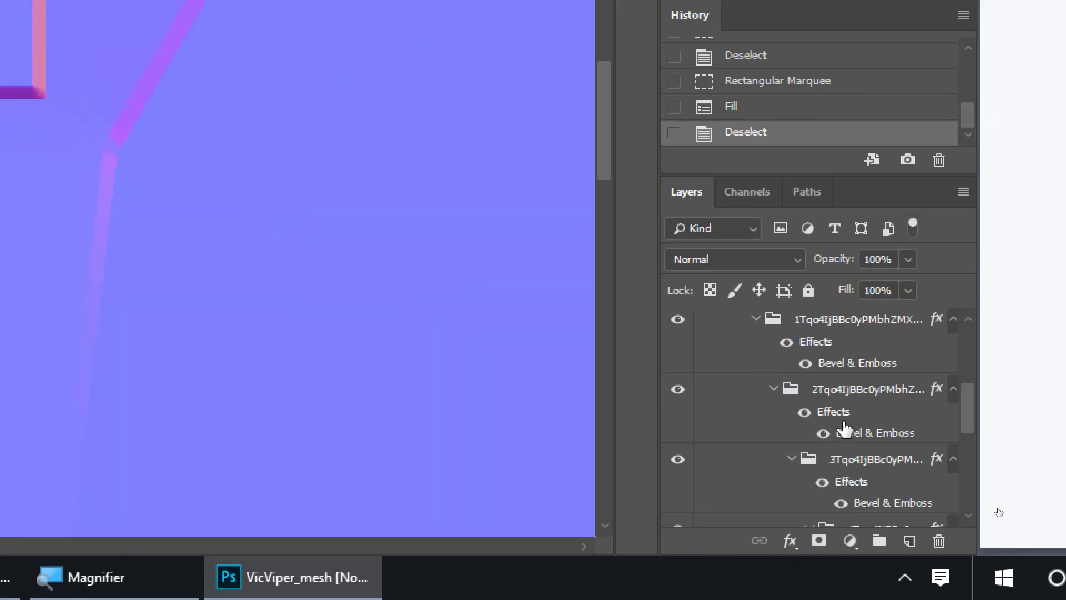
pyautogui.scroll(-1, 808, 422)
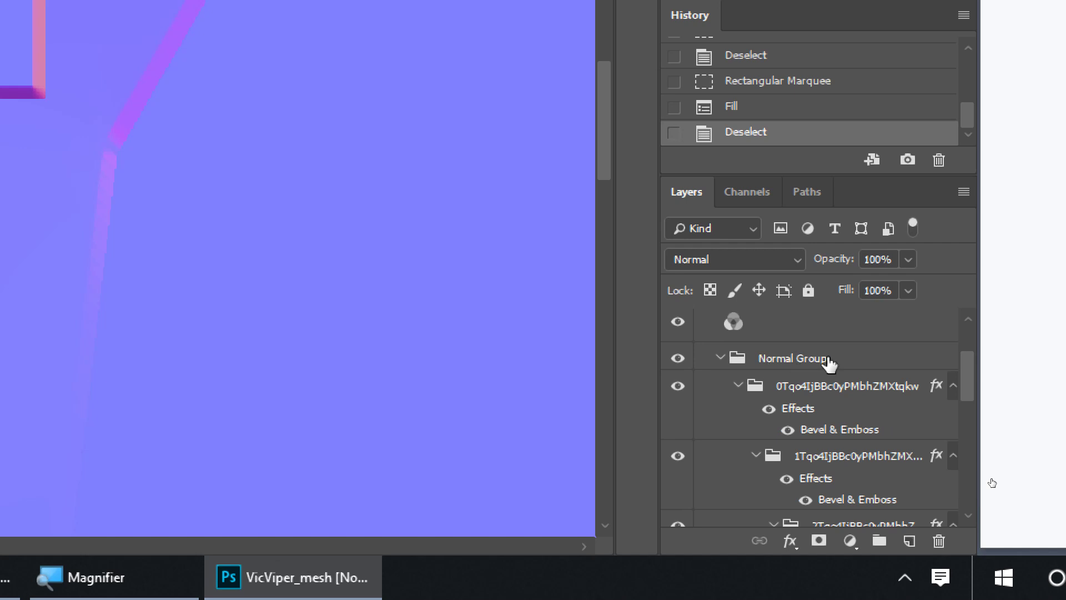
pyautogui.click(810, 364)
pyautogui.scroll(-5, 811, 367)
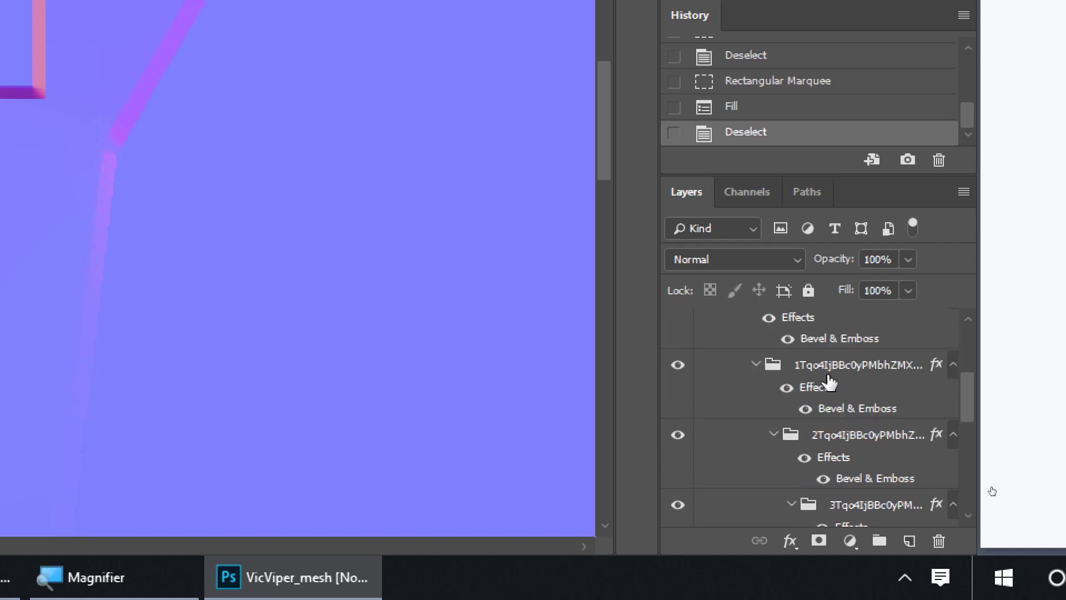
pyautogui.scroll(-2, 826, 373)
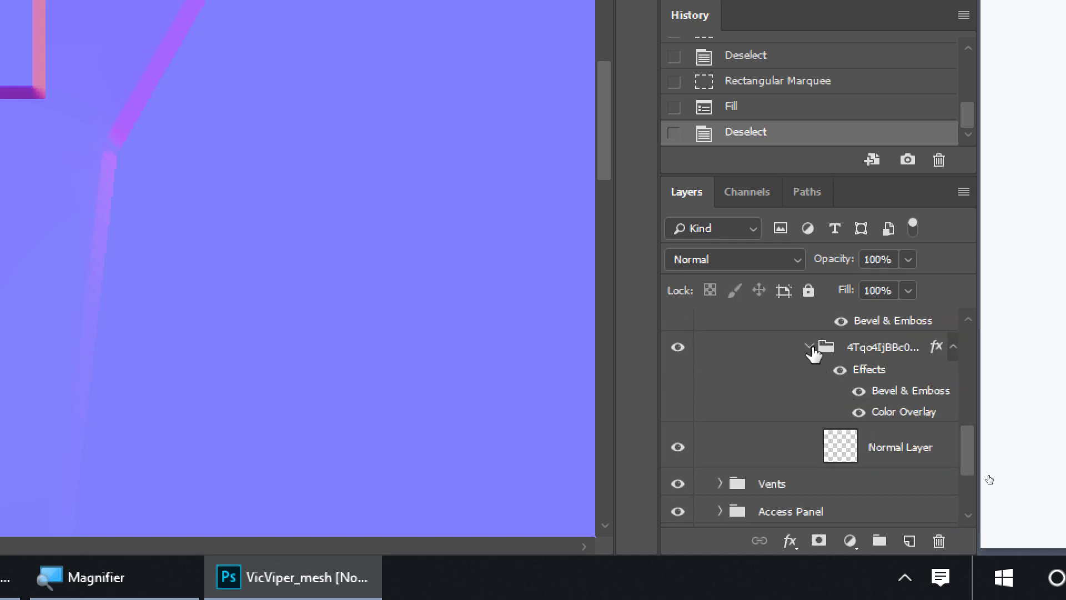
pyautogui.scroll(2, 855, 379)
pyautogui.scroll(3, 838, 385)
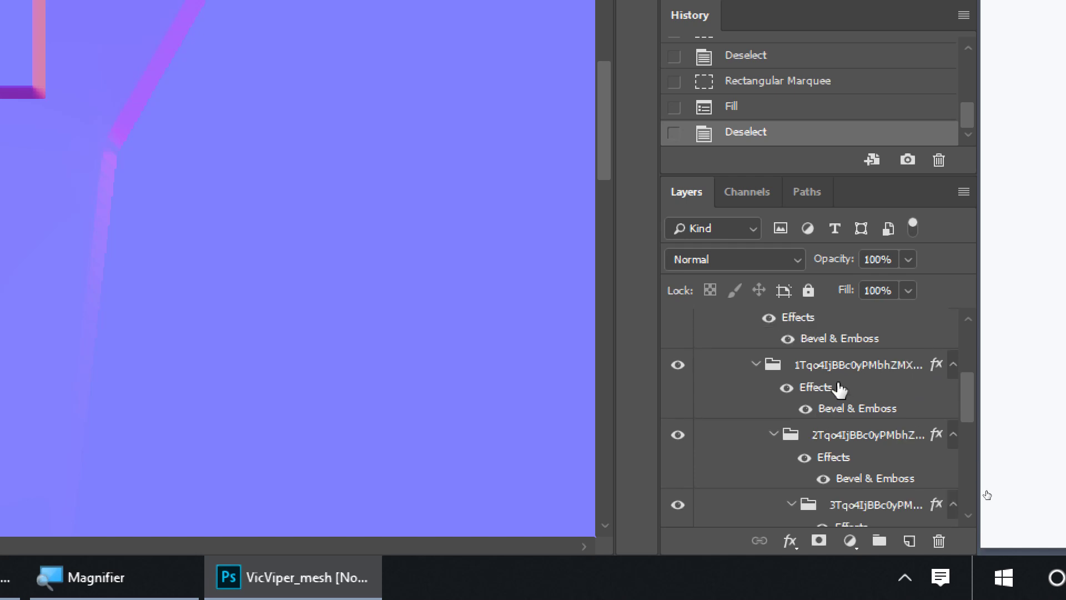
pyautogui.click(757, 366)
pyautogui.click(757, 367)
pyautogui.scroll(-5, 867, 424)
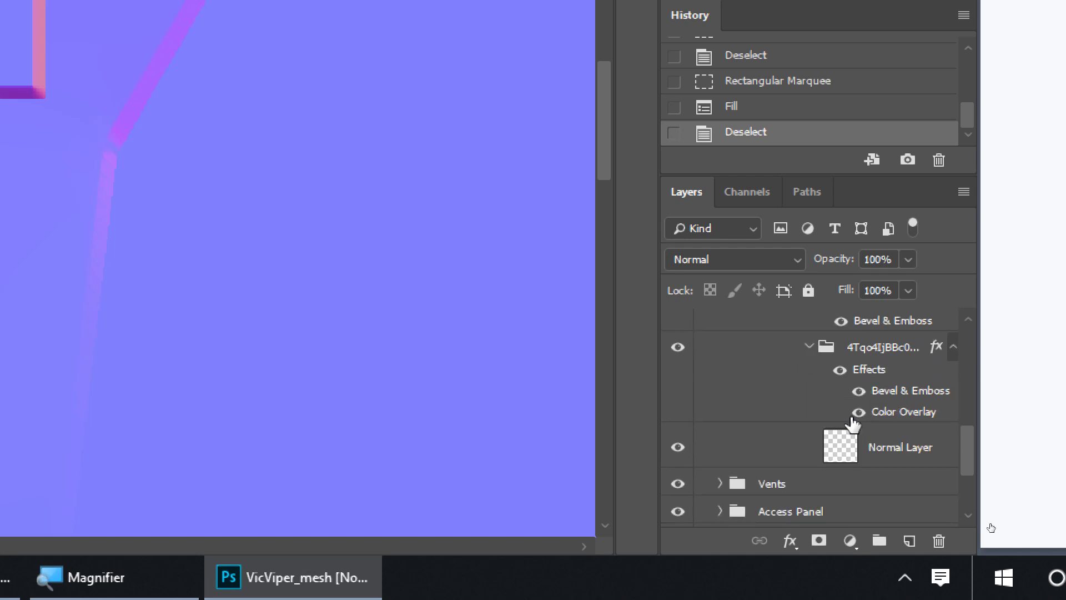
pyautogui.moveTo(841, 450); pyautogui.dragTo(814, 381)
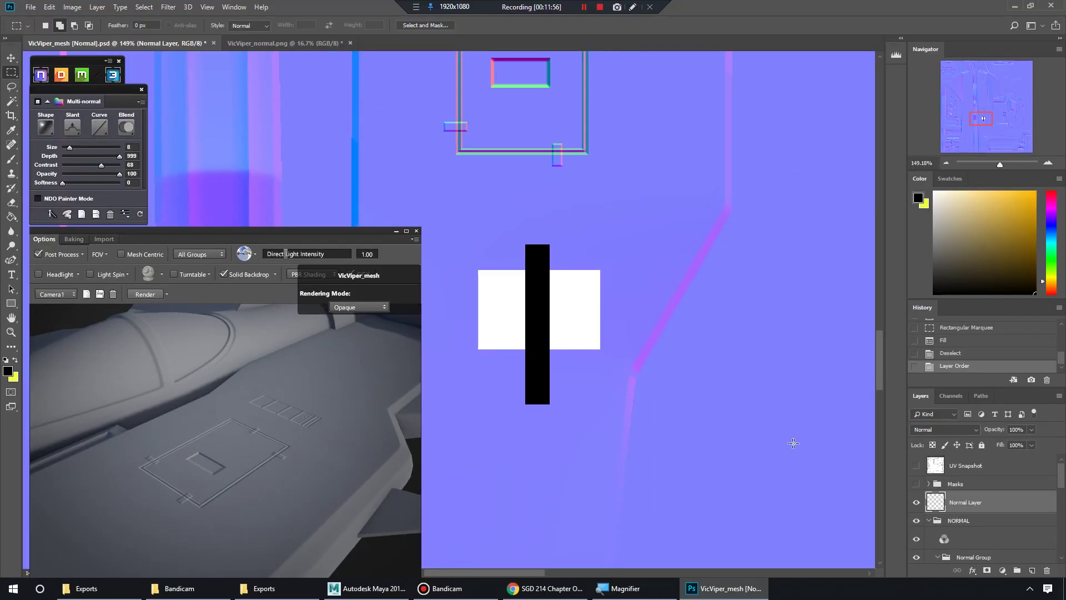
# Switch to the Eraser with a Soft Round brush at size 125
pyautogui.scroll(-1, 794, 442)
pyautogui.scroll(-1, 981, 505)
pyautogui.scroll(1, 981, 505)
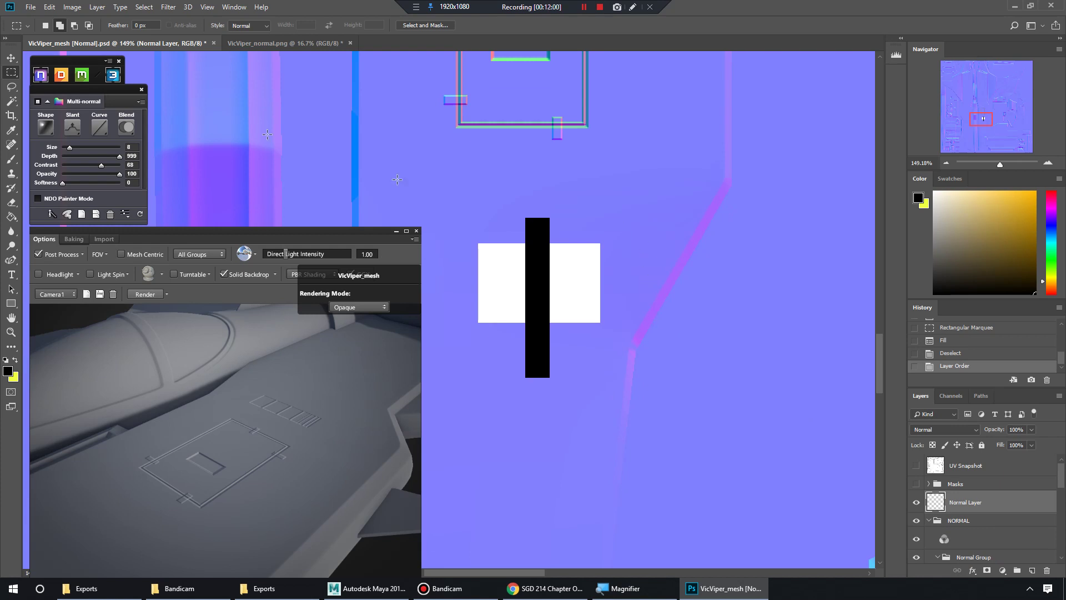
pyautogui.press('e')
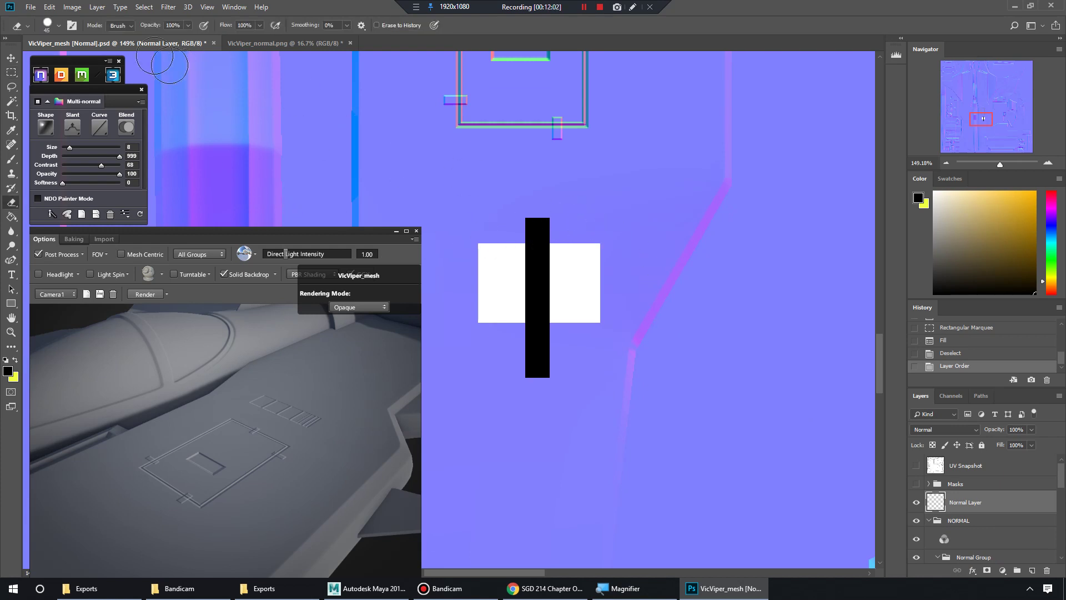
pyautogui.click(48, 26)
pyautogui.click(67, 143)
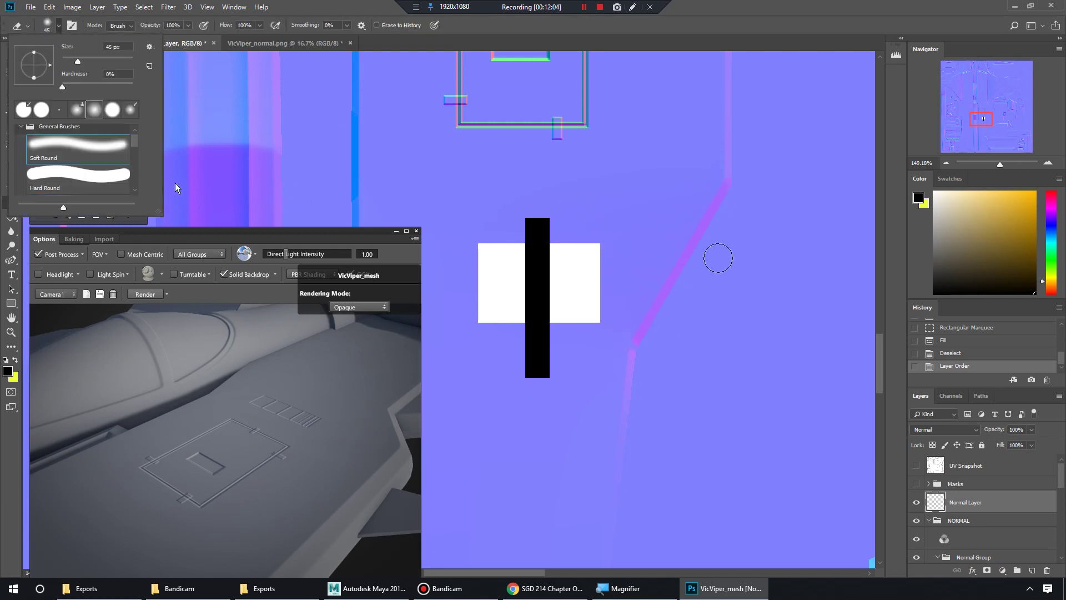
pyautogui.click(773, 238)
pyautogui.press(']')
pyautogui.press(']')
pyautogui.press(']')
pyautogui.press(']')
pyautogui.press(']')
pyautogui.press(']')
pyautogui.press(']')
pyautogui.press(']')
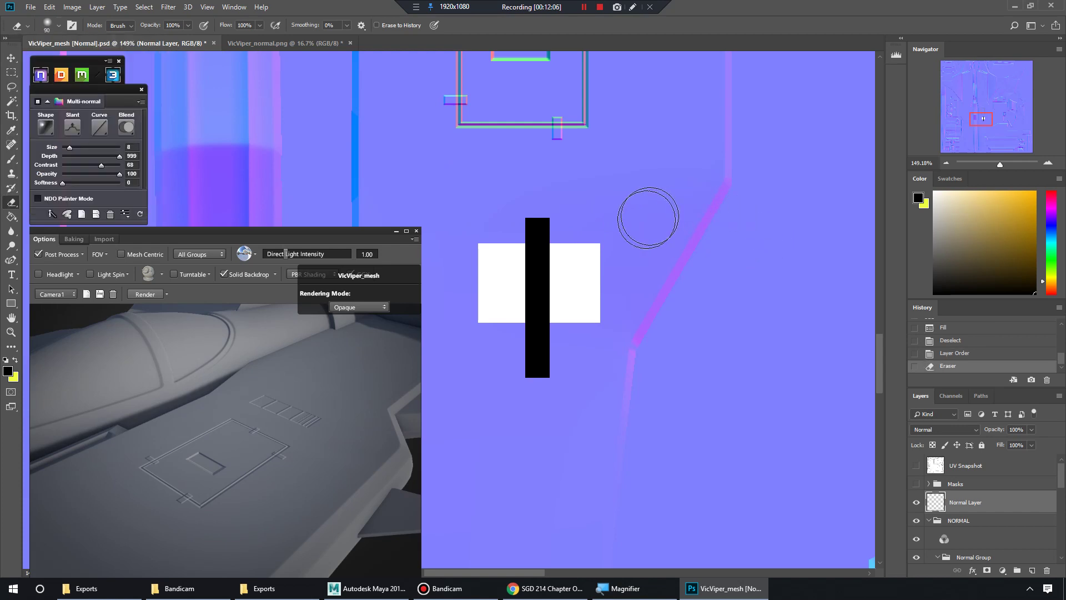
pyautogui.press('[')
pyautogui.press('[')
pyautogui.press('[')
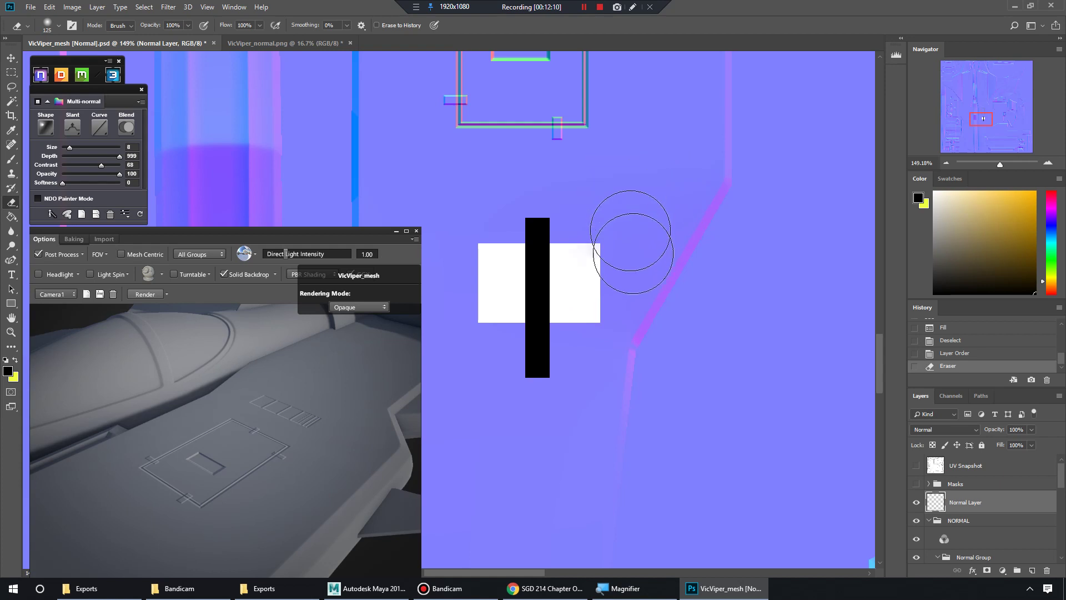
# Softly erase the white box's right end, leaving the black bar intact
pyautogui.moveTo(616, 328); pyautogui.dragTo(642, 208)
pyautogui.moveTo(647, 272)
pyautogui.mouseDown()
pyautogui.moveTo(660, 435)
pyautogui.moveTo(678, 181)
pyautogui.moveTo(700, 143)
pyautogui.mouseUp()
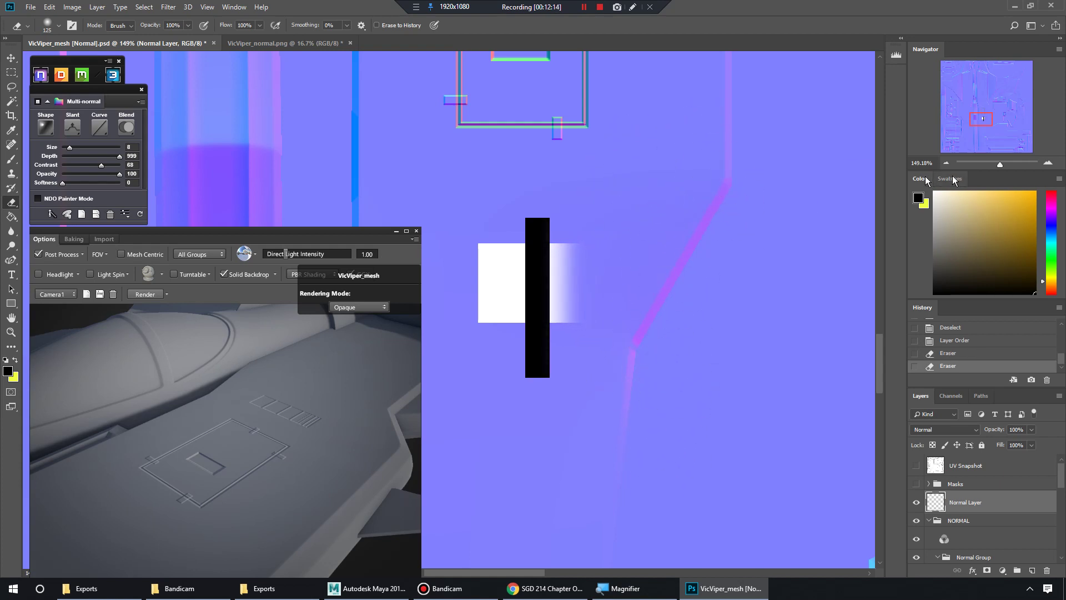
pyautogui.moveTo(1000, 165); pyautogui.dragTo(1001, 164)
pyautogui.scroll(-1, 967, 502)
pyautogui.scroll(-4, 977, 500)
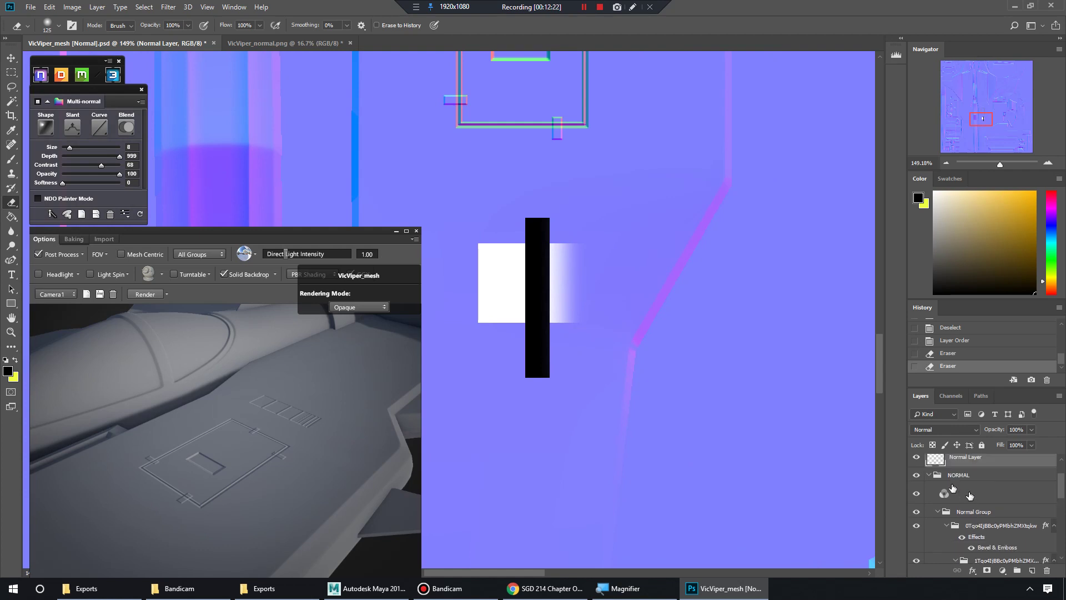
# Move Normal Layer back into the Normal Group and erase the unwanted stroke near the cross
pyautogui.scroll(-4, 974, 498)
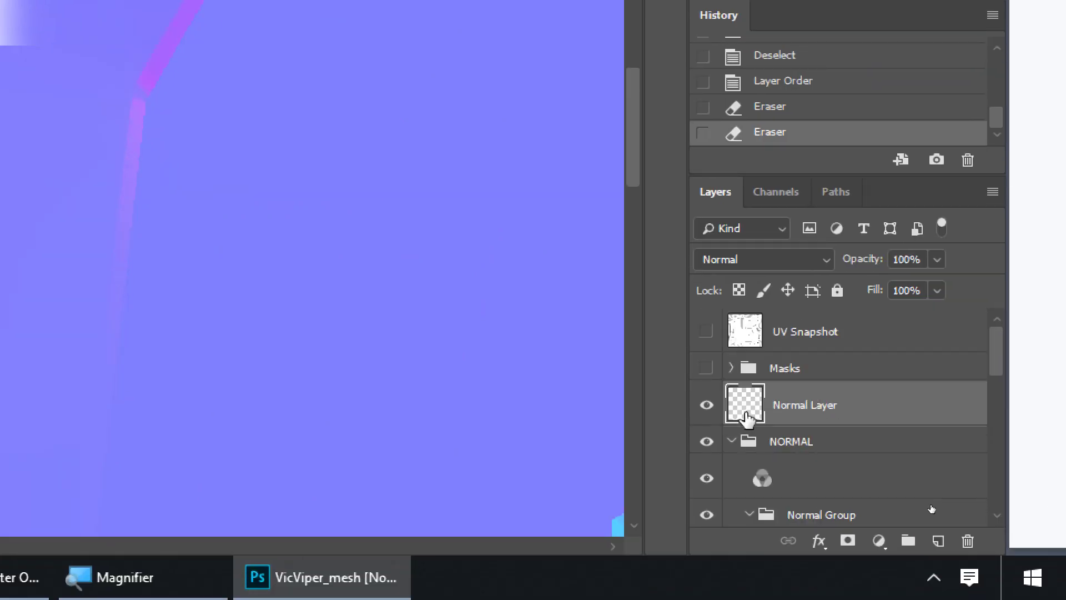
pyautogui.moveTo(747, 419); pyautogui.dragTo(893, 444)
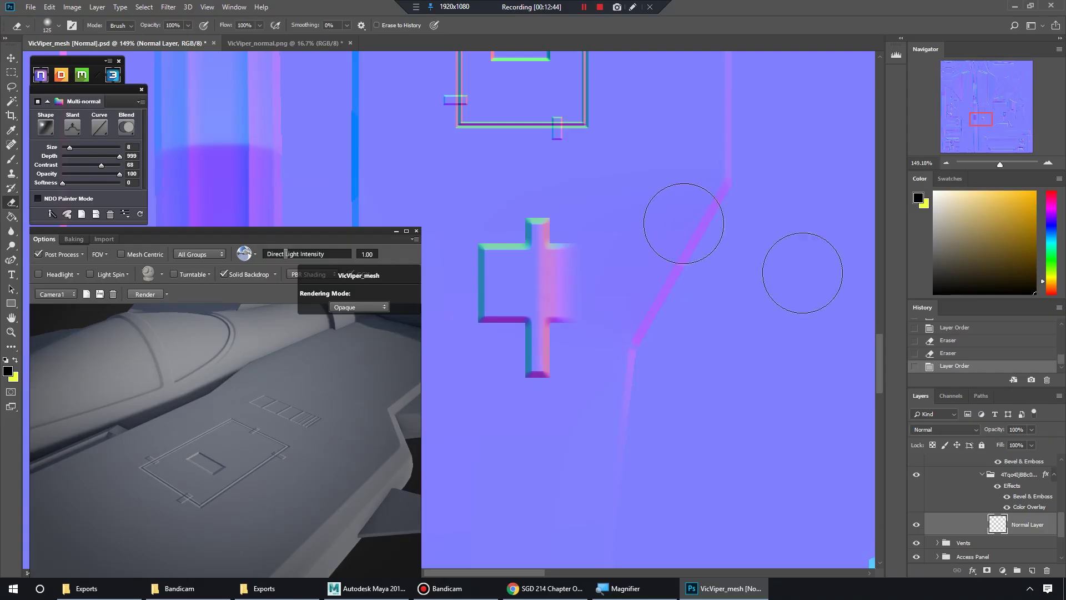
pyautogui.click(555, 256)
pyautogui.moveTo(335, 237)
pyautogui.mouseDown()
pyautogui.moveTo(337, 221)
pyautogui.moveTo(337, 232)
pyautogui.mouseUp()
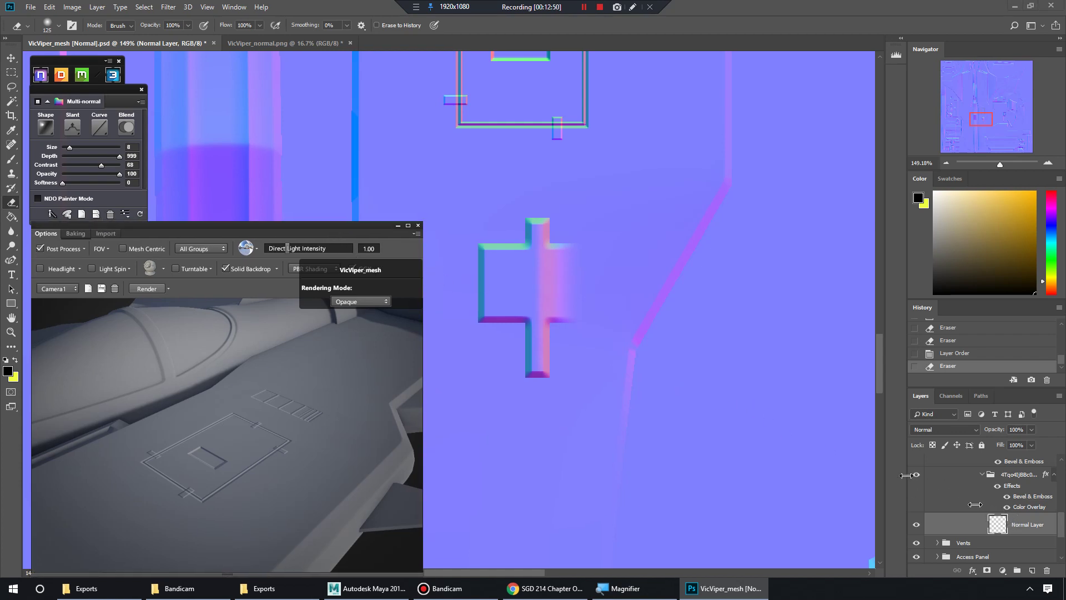
# Reselect Normal Layer, collapse the Normal Group, and bring up nDo's Multi-normal Curve presets
pyautogui.moveTo(87, 88); pyautogui.dragTo(93, 89)
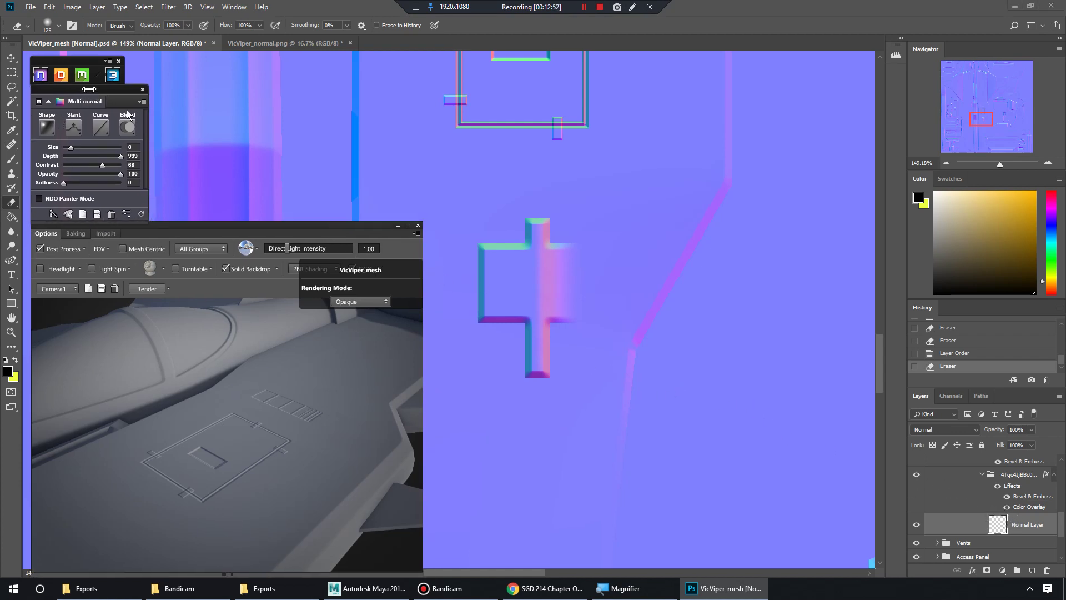
pyautogui.click(1015, 487)
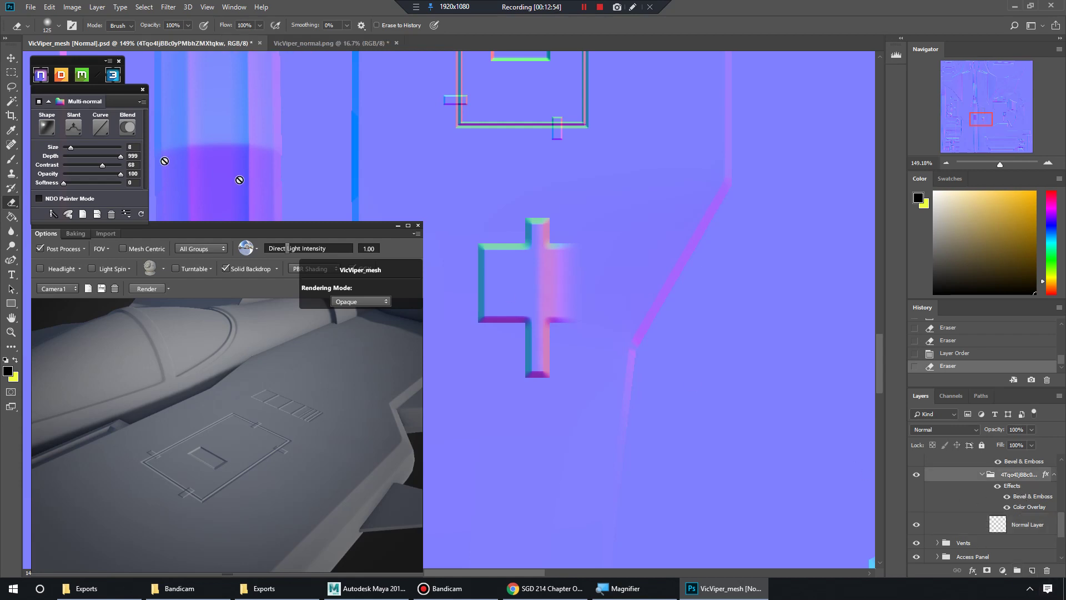
pyautogui.click(66, 81)
pyautogui.click(1018, 527)
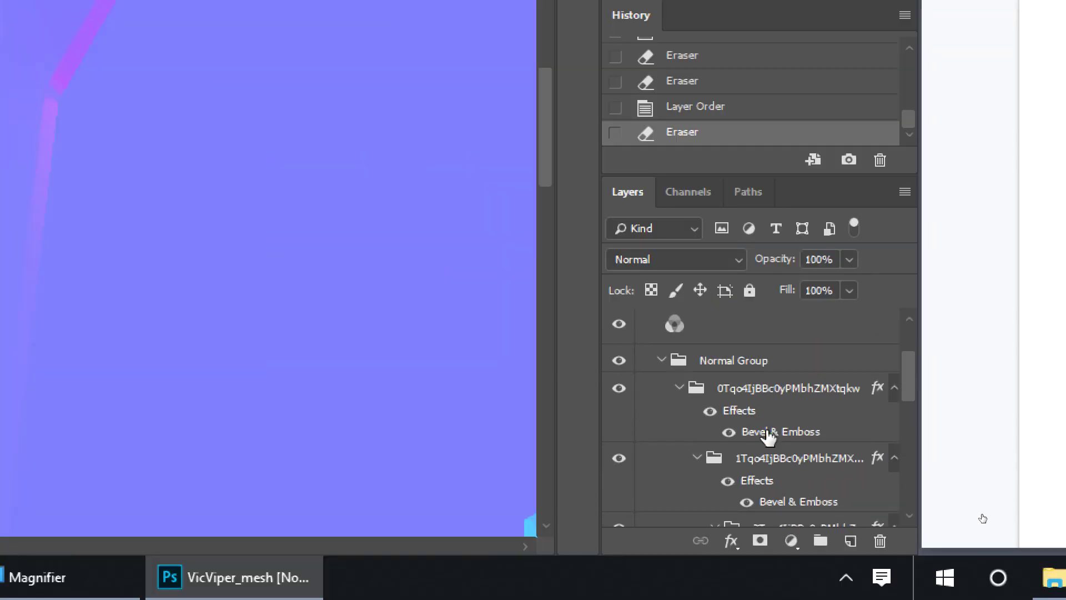
pyautogui.click(661, 406)
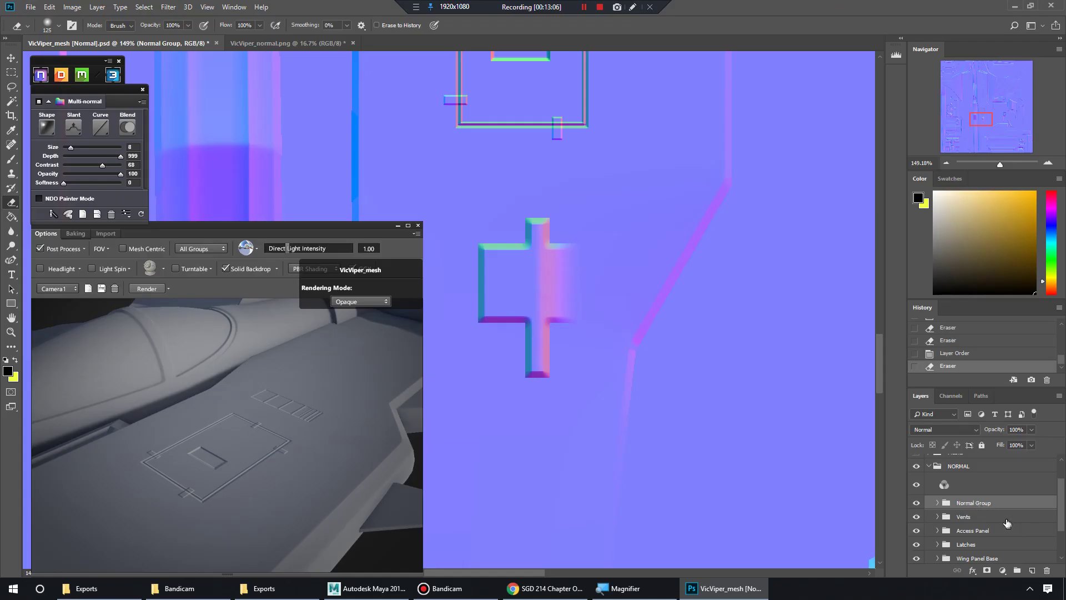
pyautogui.moveTo(92, 91)
pyautogui.mouseDown()
pyautogui.moveTo(102, 91)
pyautogui.moveTo(92, 91)
pyautogui.mouseUp()
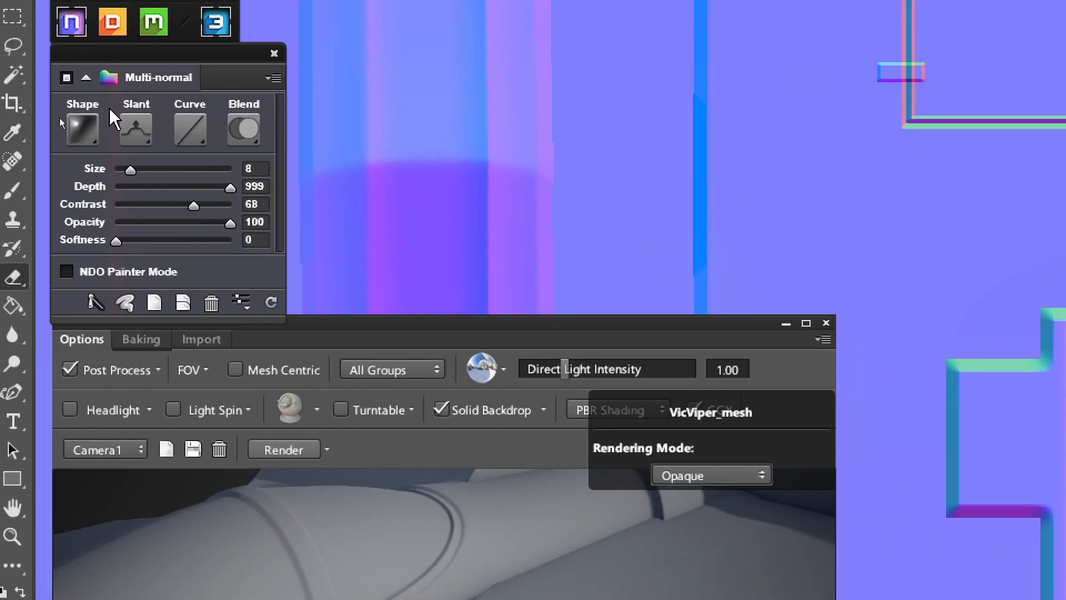
pyautogui.click(191, 130)
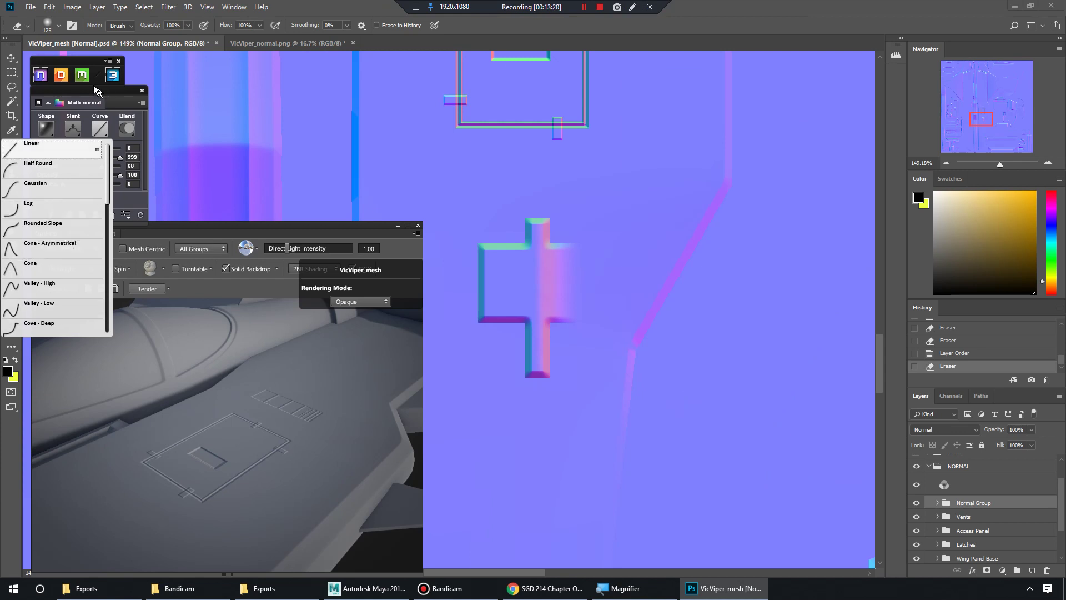
# Keep the Linear curve, force-refresh the 3DO preview, and orbit in on the cross panel
pyautogui.click(33, 149)
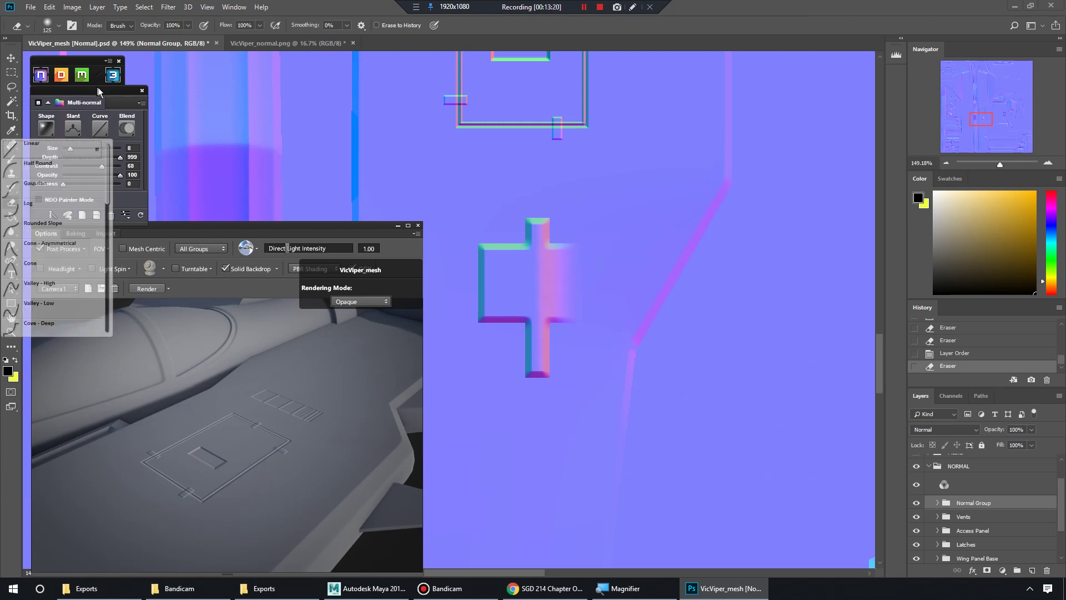
pyautogui.click(141, 215)
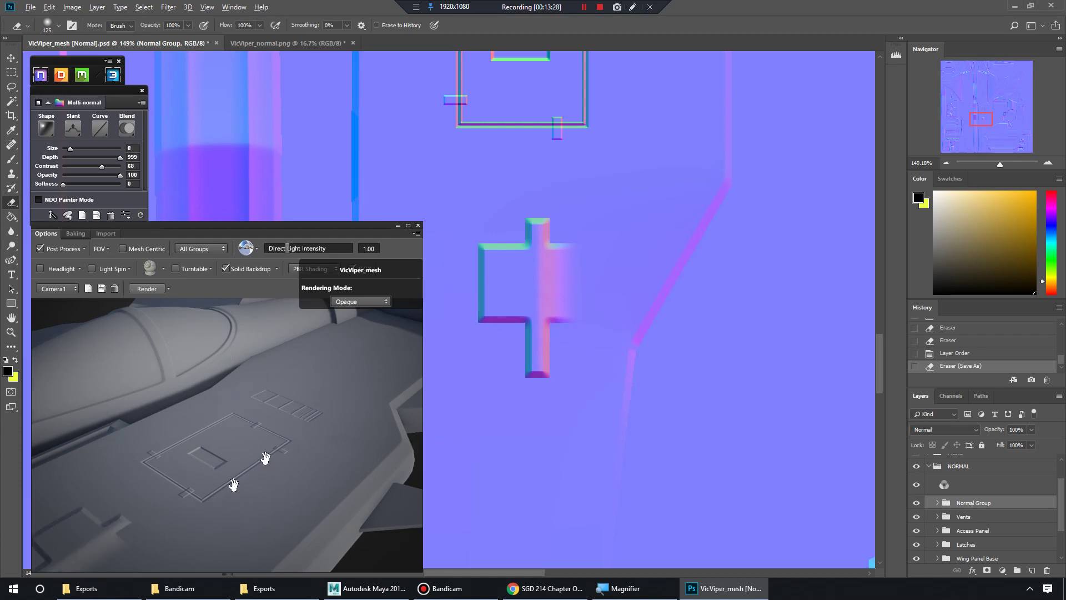
pyautogui.moveTo(233, 488); pyautogui.dragTo(287, 420)
pyautogui.moveTo(357, 457); pyautogui.dragTo(311, 497)
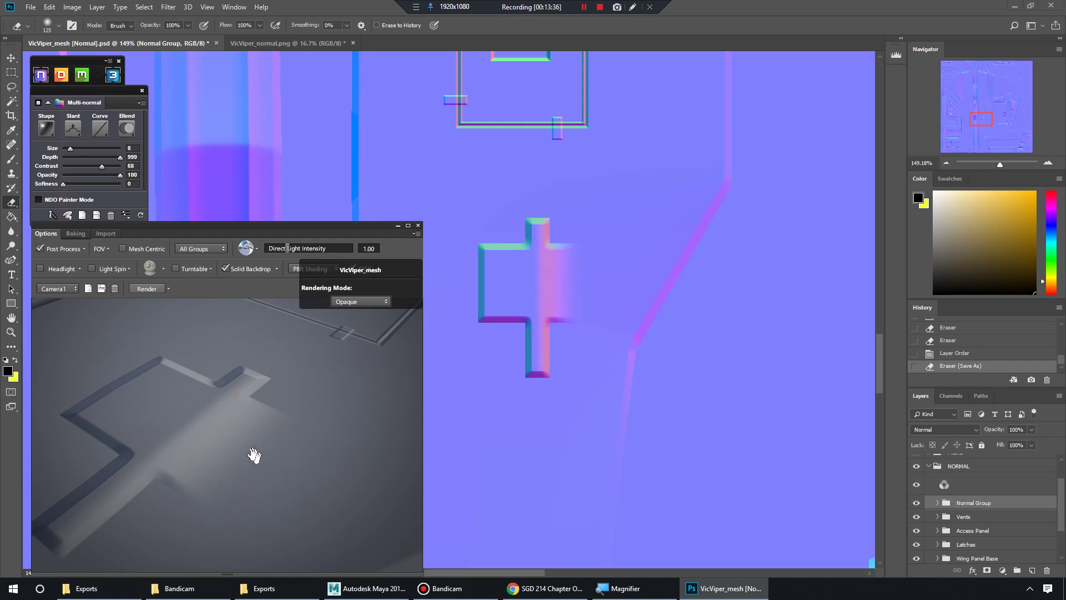
pyautogui.moveTo(178, 417); pyautogui.dragTo(295, 462)
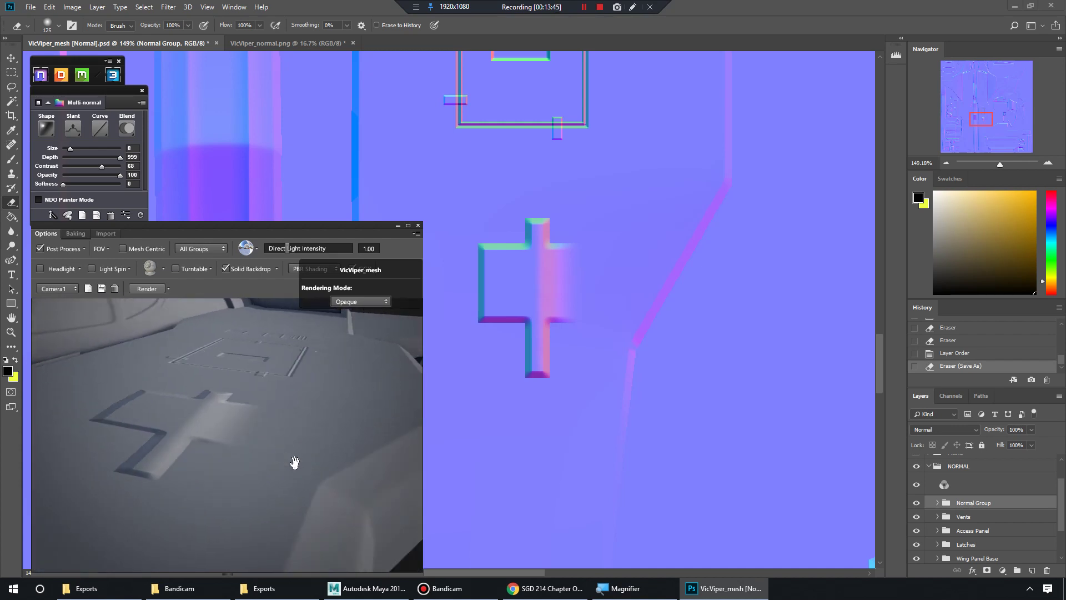
# Add a new empty layer named 'Shape2' above the cross layer Shape1
pyautogui.click(938, 503)
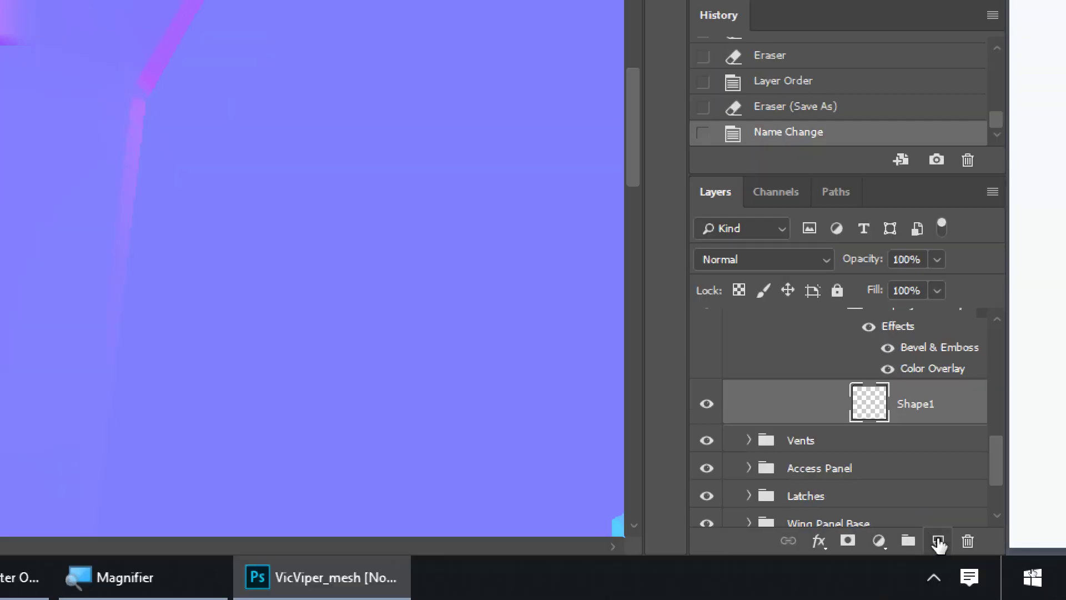
pyautogui.click(939, 542)
pyautogui.doubleClick(922, 406)
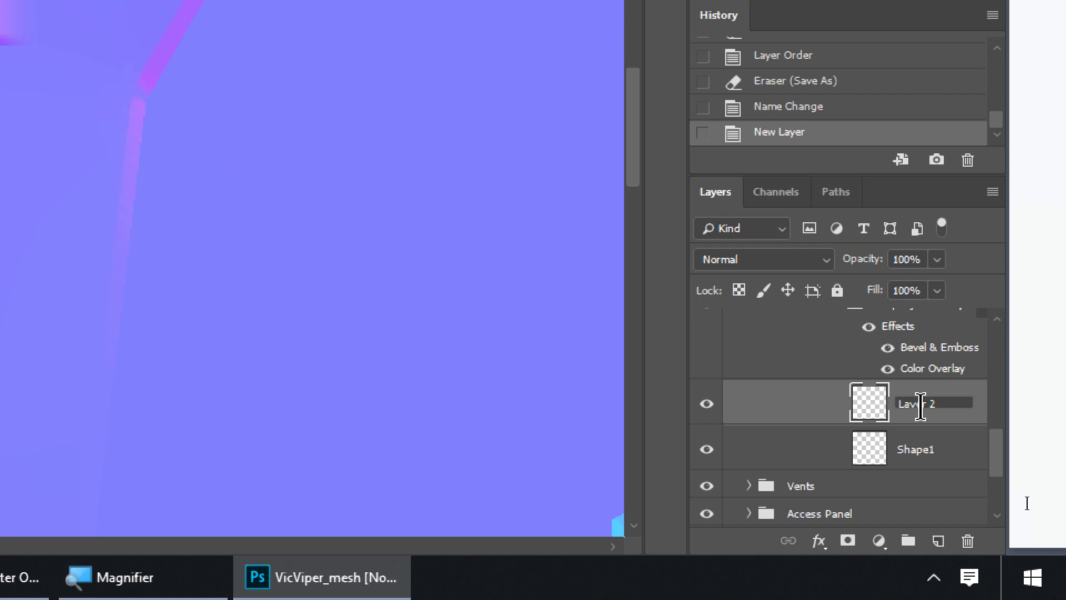
pyautogui.moveTo(944, 405); pyautogui.dragTo(856, 407)
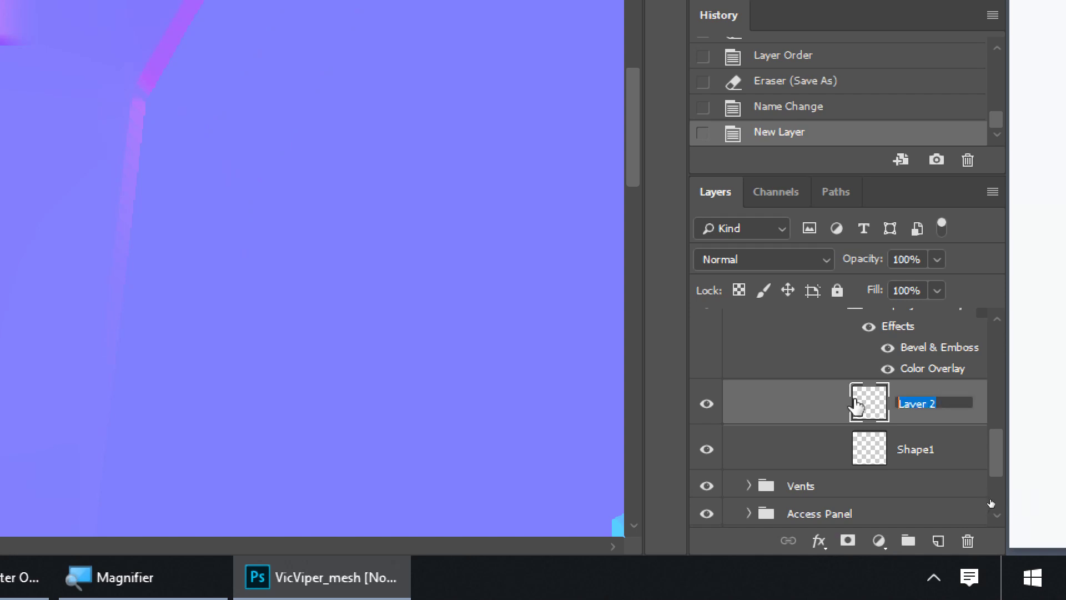
pyautogui.write('Shape2')
pyautogui.press('Return')
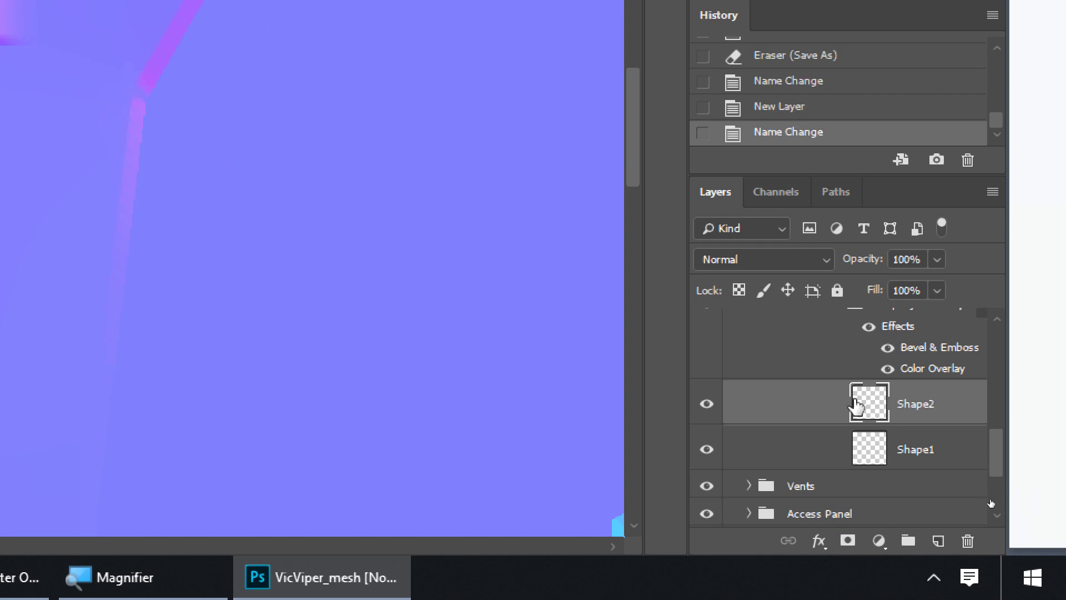
pyautogui.press('super+minus')
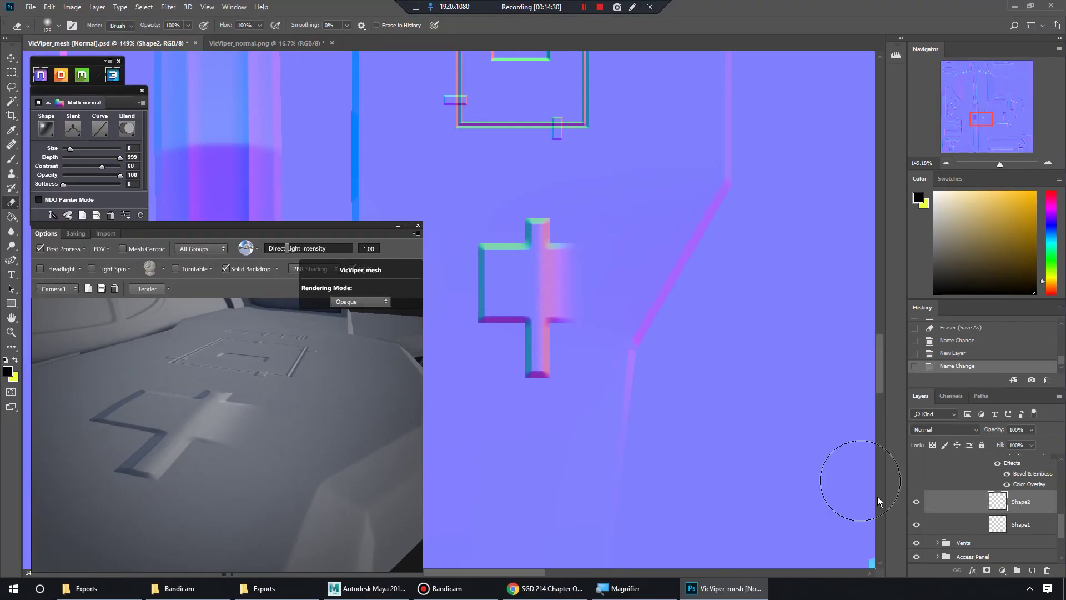
# Fill a thin horizontal marquee strip below the cross on Shape2 to form a bevelled bar
pyautogui.moveTo(483, 445); pyautogui.dragTo(594, 454)
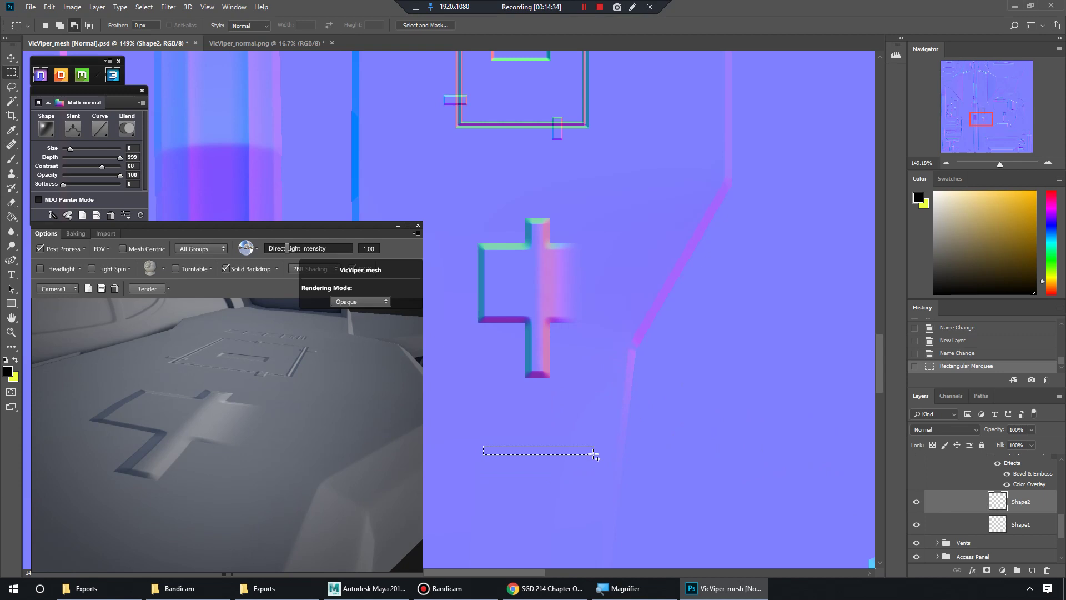
pyautogui.hotkey('alt', 'BackSpace')
pyautogui.hotkey('ctrl', 'd')
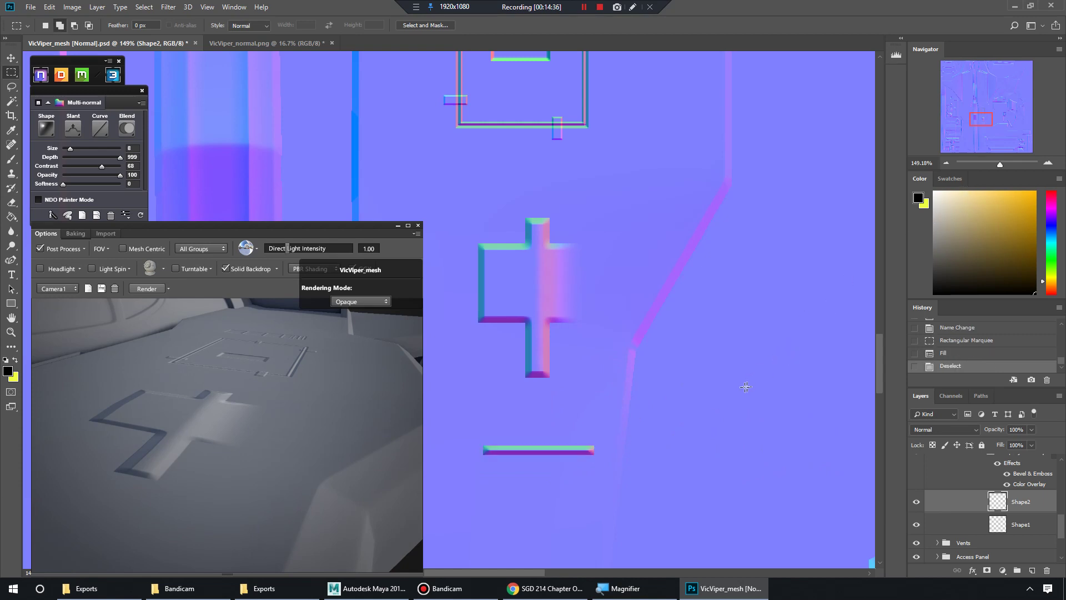
# Toggle Shape1 and Shape2 visibility to compare, then select the Normal Group
pyautogui.click(999, 523)
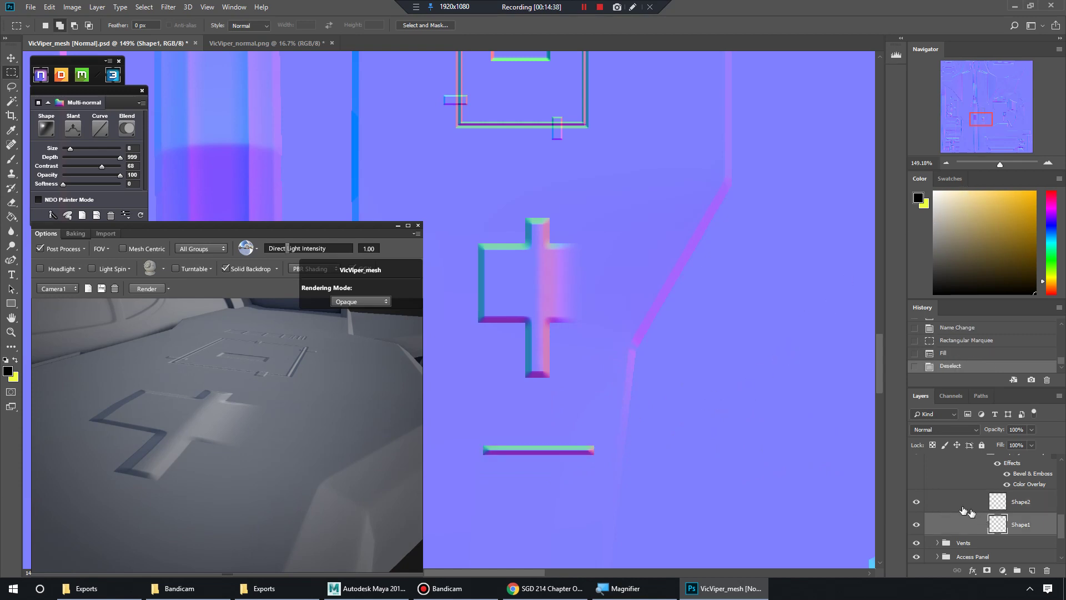
pyautogui.click(917, 503)
pyautogui.click(916, 506)
pyautogui.click(917, 525)
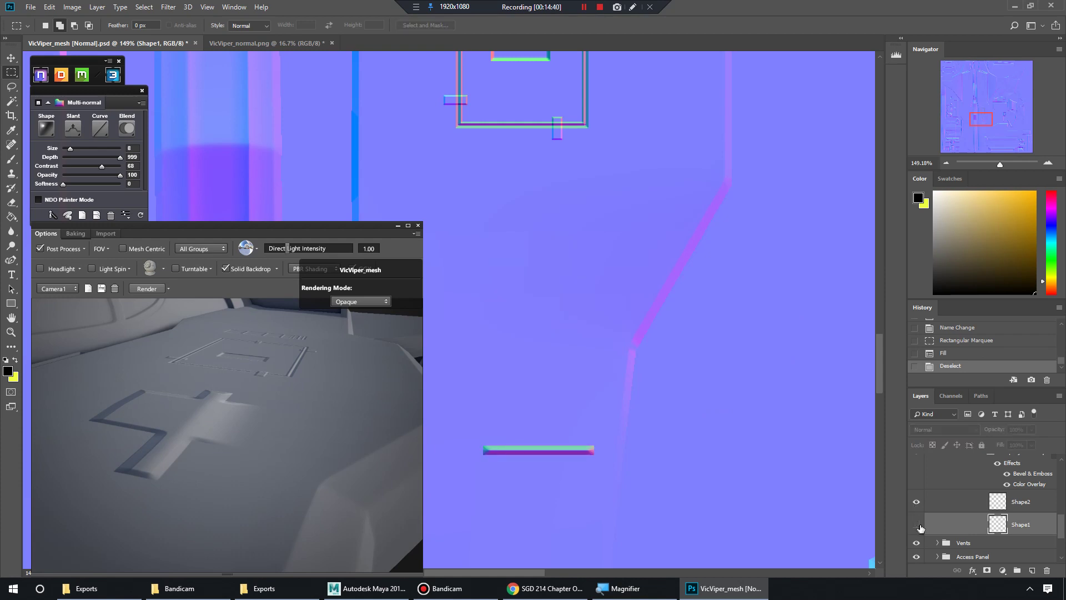
pyautogui.click(917, 524)
pyautogui.click(980, 502)
pyautogui.scroll(6, 983, 500)
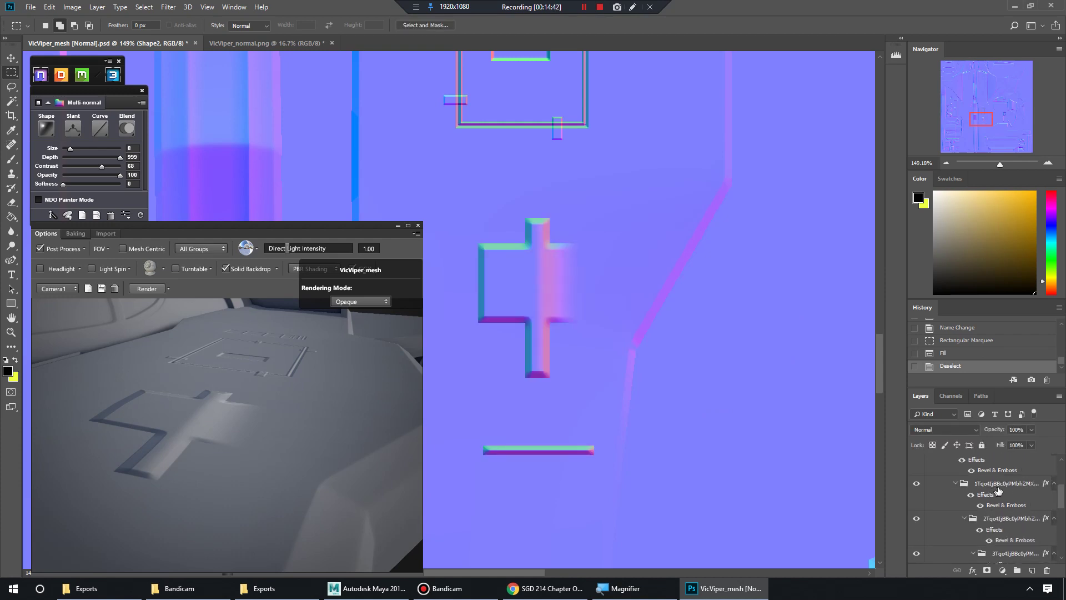
pyautogui.click(1000, 497)
pyautogui.scroll(-4, 1001, 499)
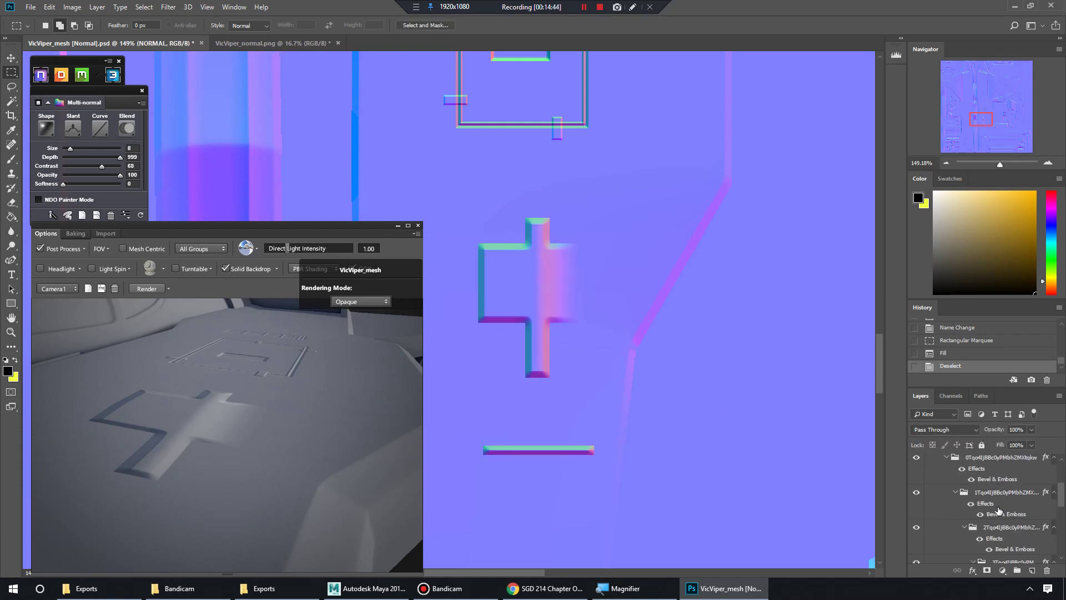
pyautogui.click(1009, 470)
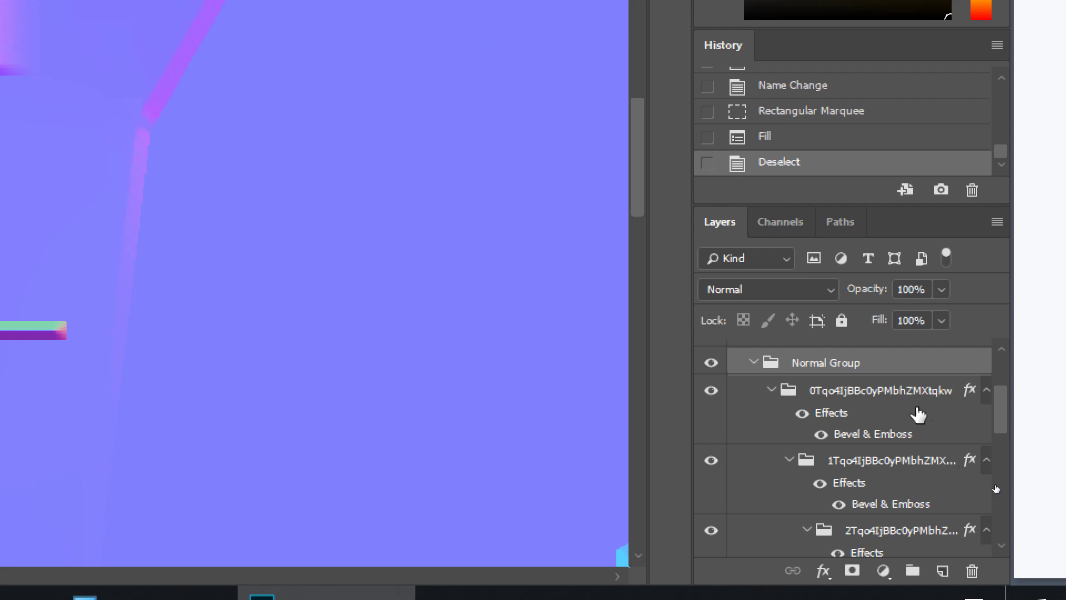
# Collapse the Normal Group and lower the Multi-normal Size to 3 for thinner bevels
pyautogui.click(753, 362)
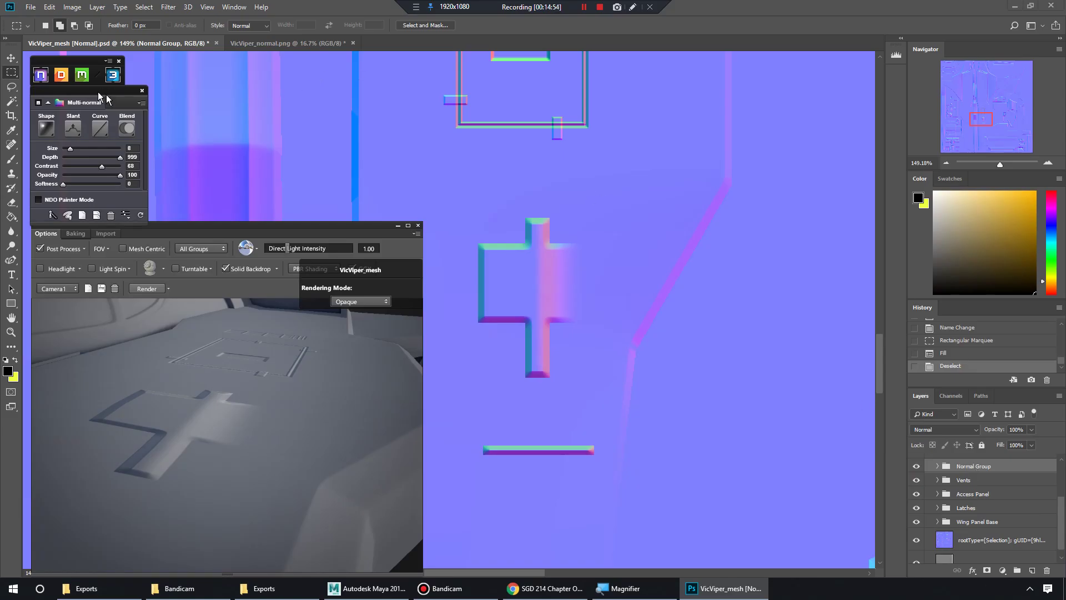
pyautogui.moveTo(99, 92); pyautogui.dragTo(96, 90)
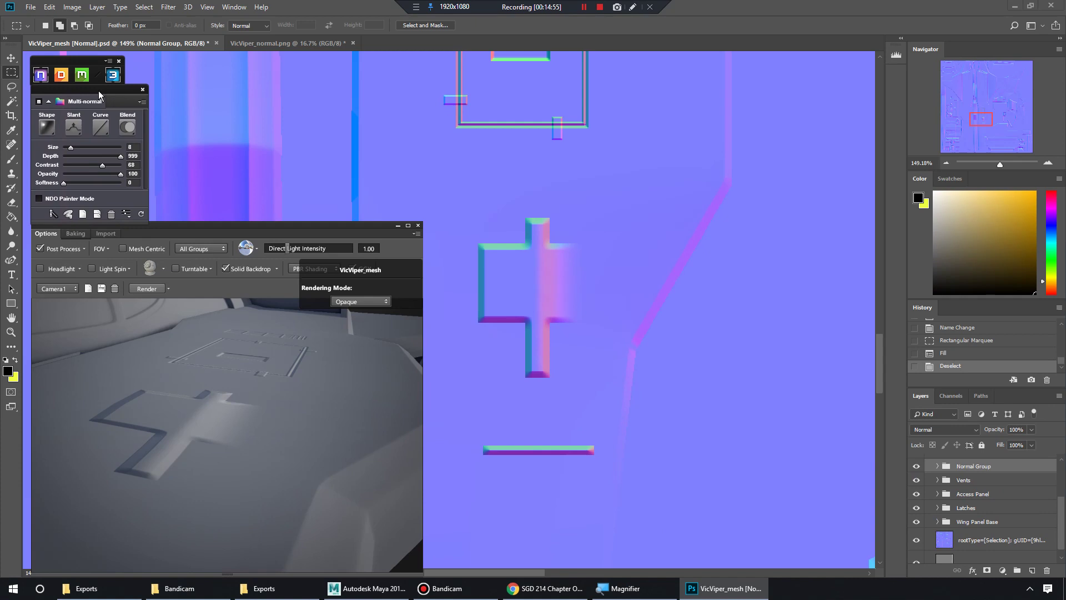
pyautogui.click(78, 149)
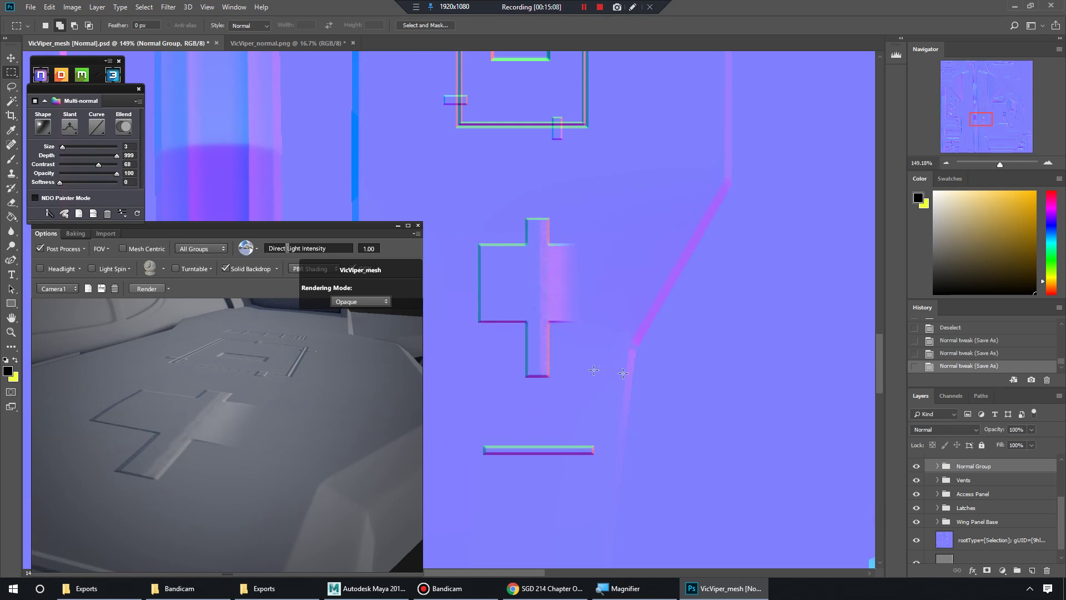
# Rename the Normal Group to 'Multi Normal'
pyautogui.click(981, 481)
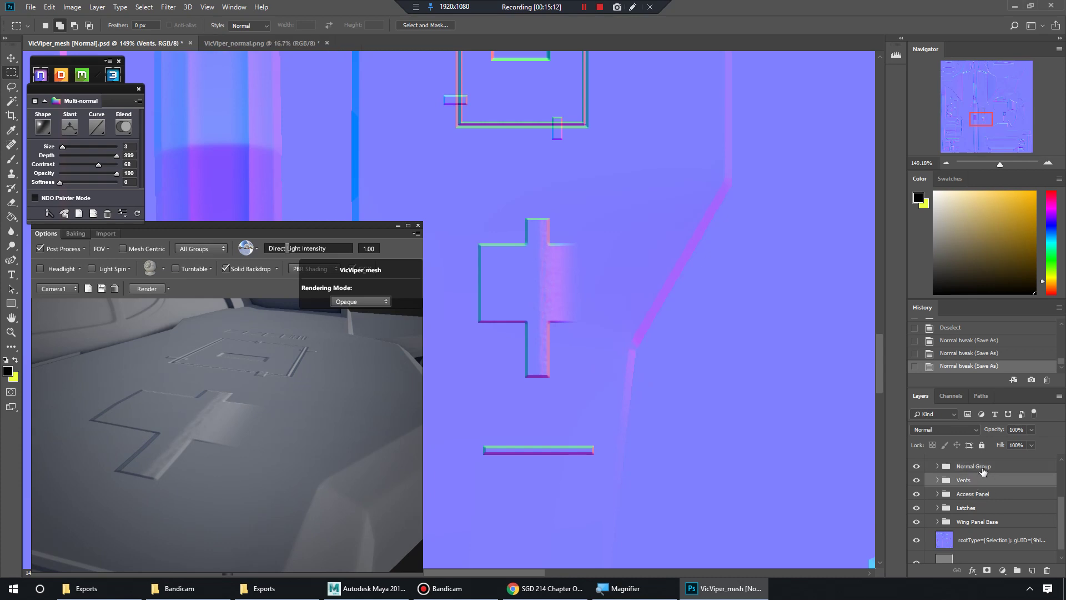
pyautogui.click(978, 469)
pyautogui.doubleClick(975, 467)
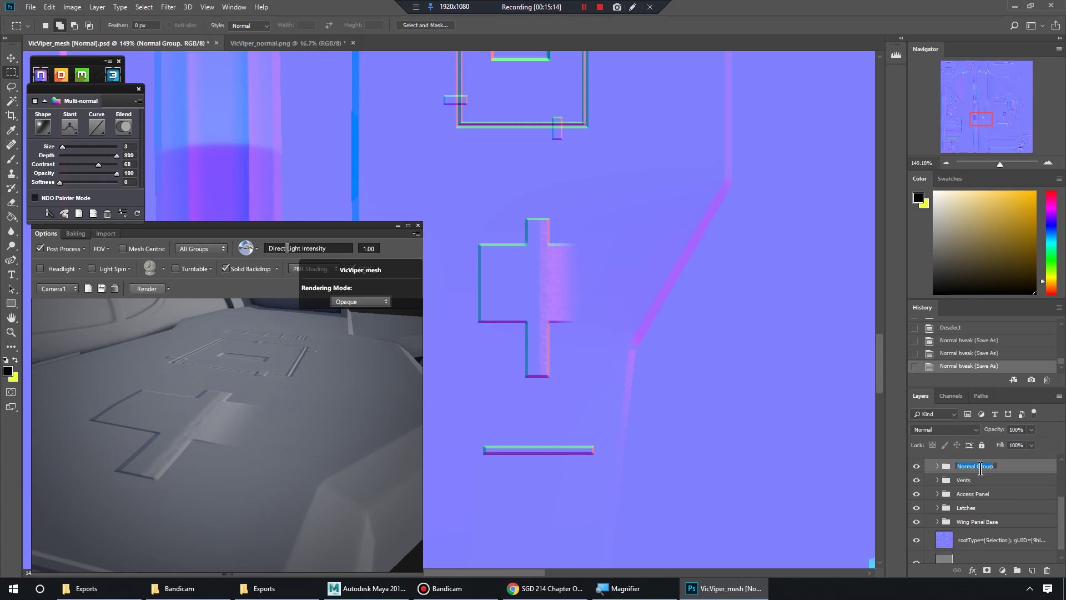
pyautogui.write('Multi')
pyautogui.press('Return')
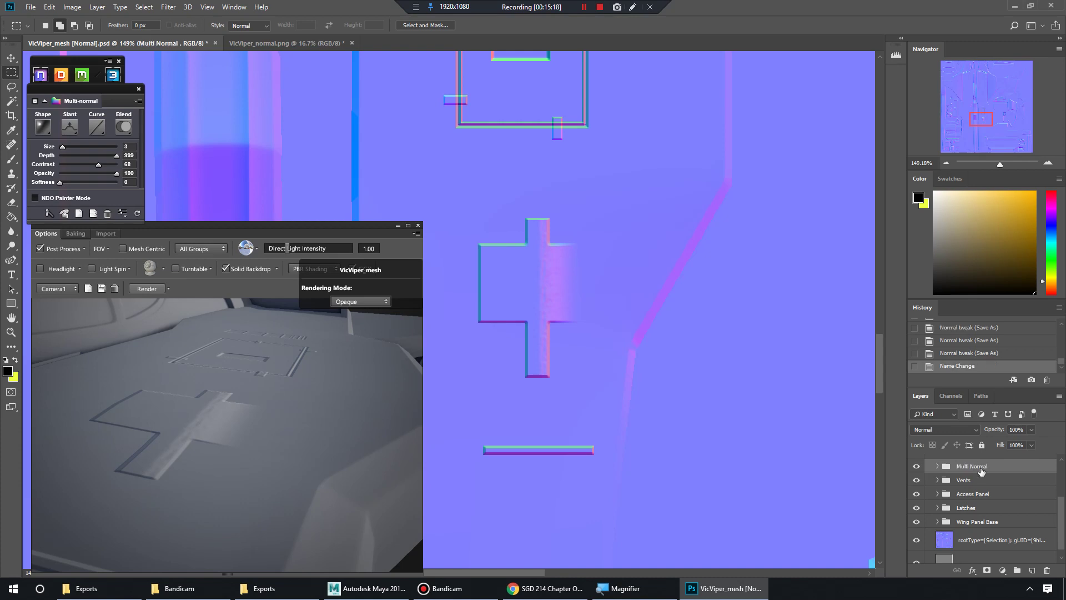
pyautogui.scroll(1, 977, 492)
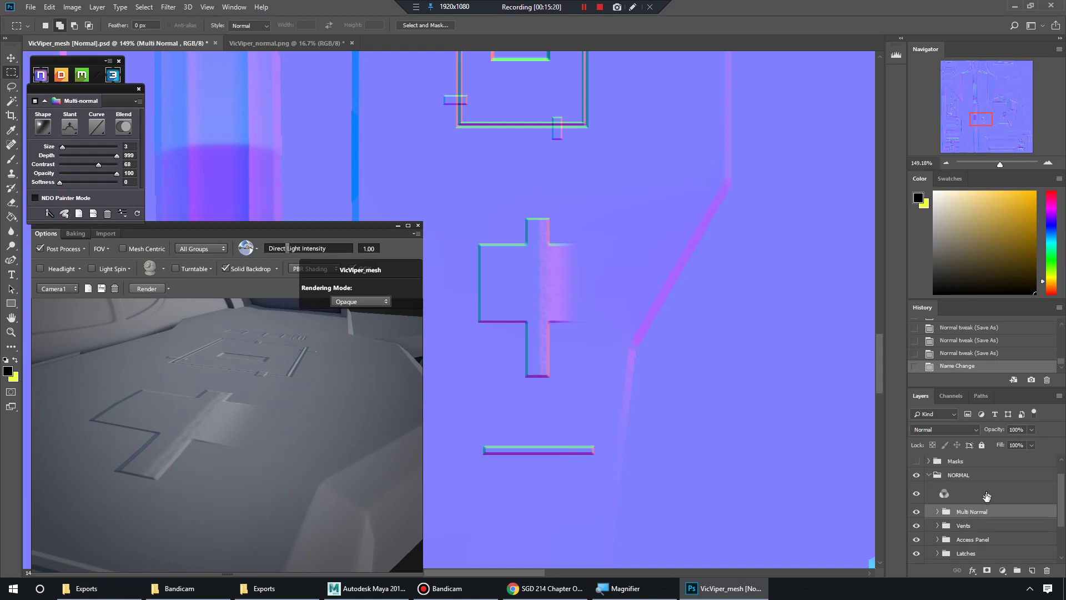
pyautogui.press('super+plus')
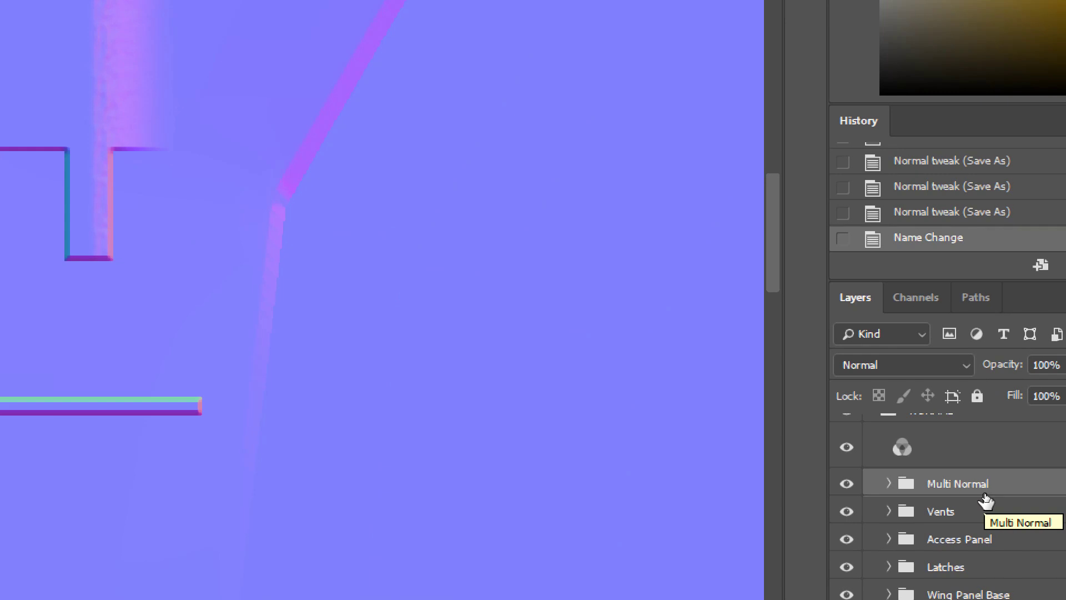
pyautogui.press('super+minus')
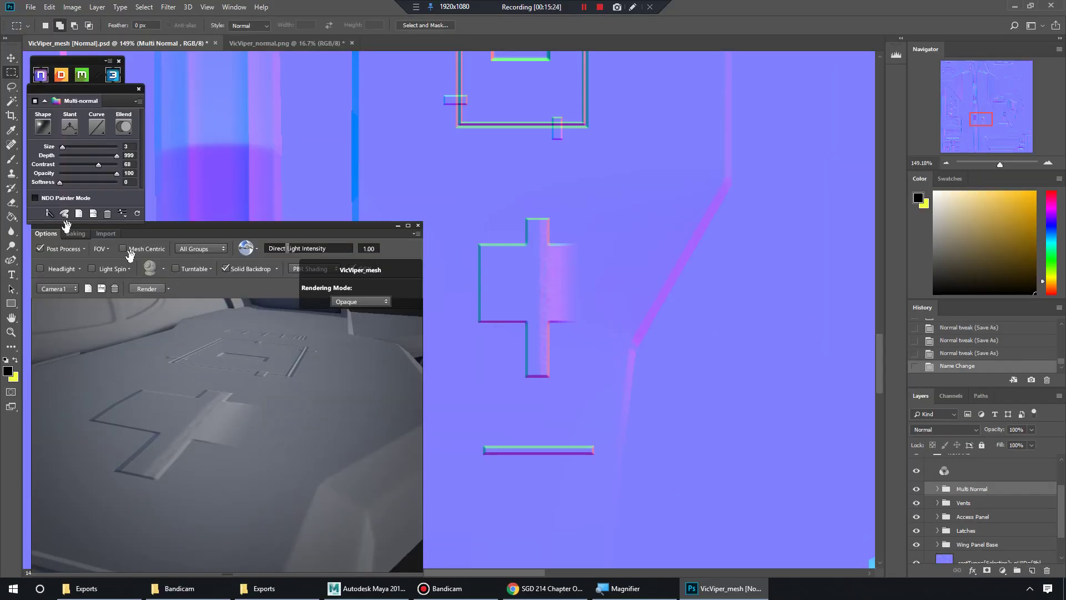
# Zip the Multi Normal shapes into a single Zipped layer and expand the group to check it
pyautogui.click(49, 214)
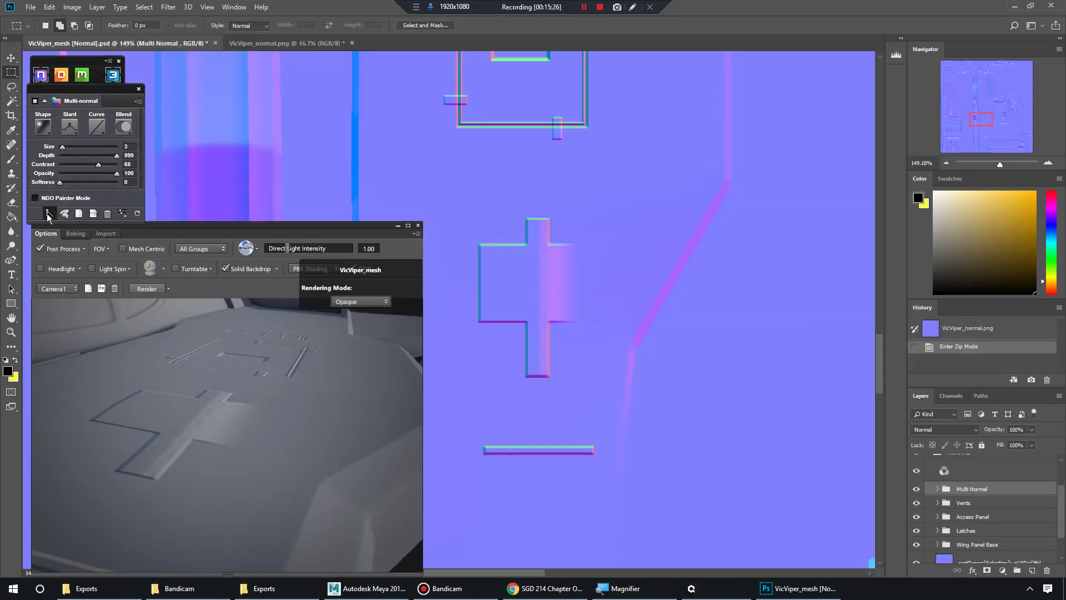
pyautogui.click(938, 490)
pyautogui.scroll(-6, 980, 514)
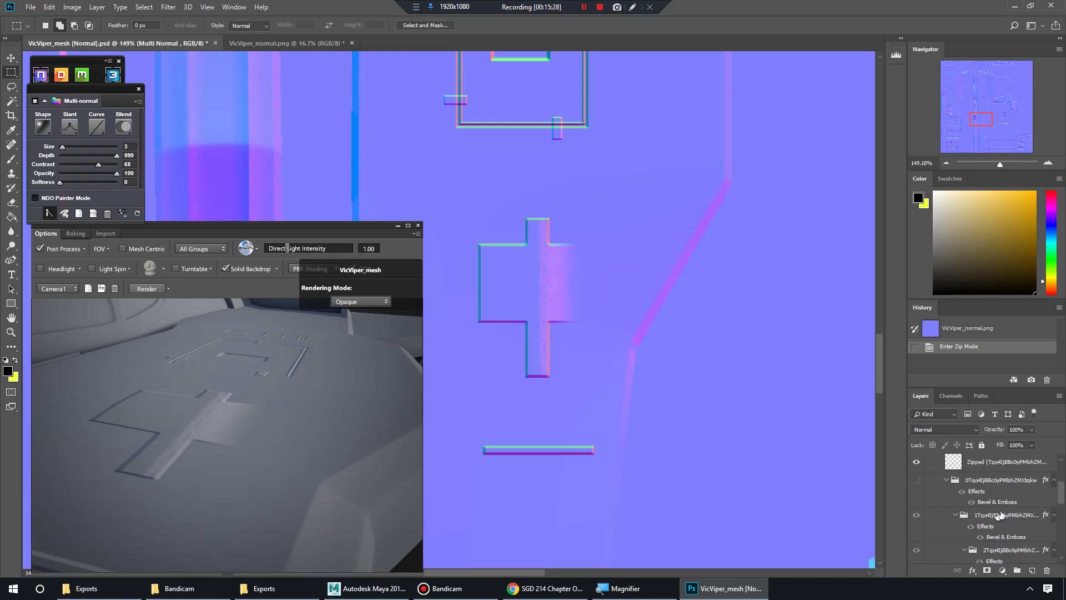
pyautogui.scroll(6, 1021, 515)
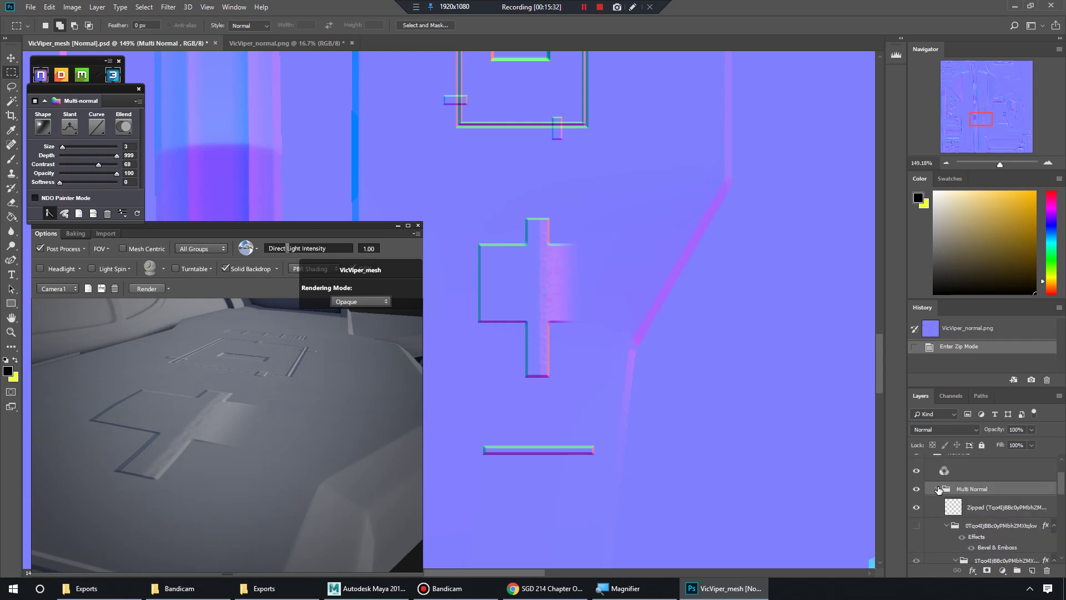
pyautogui.click(938, 489)
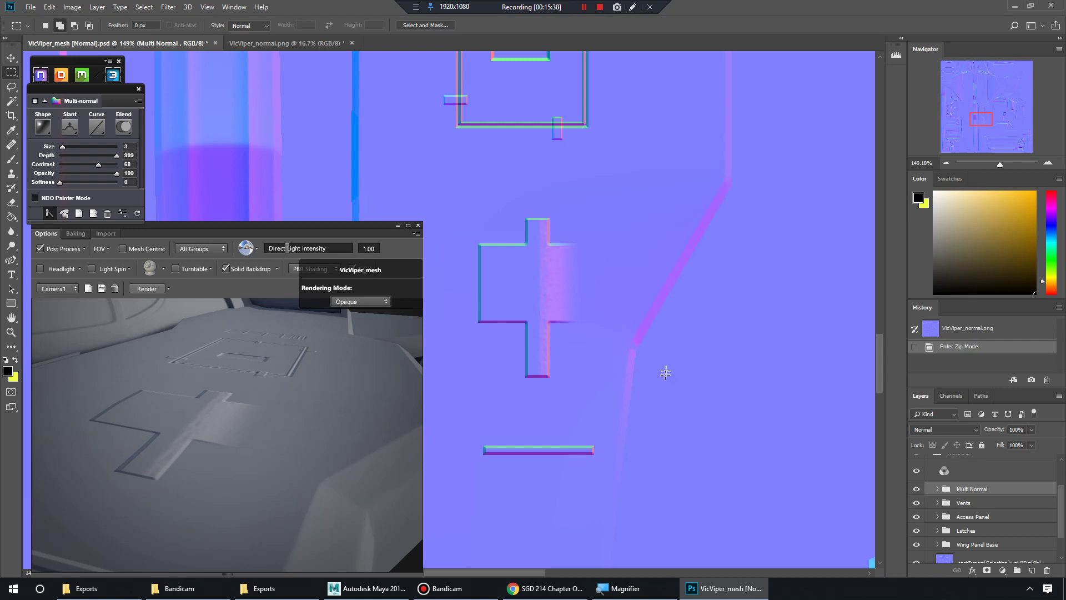
pyautogui.click(984, 502)
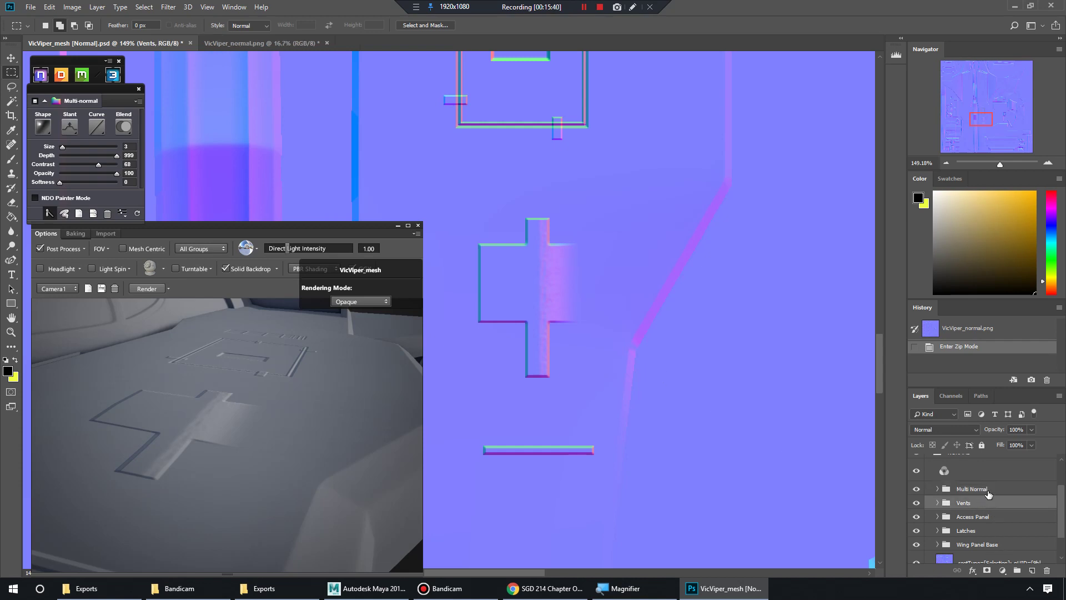
pyautogui.click(988, 490)
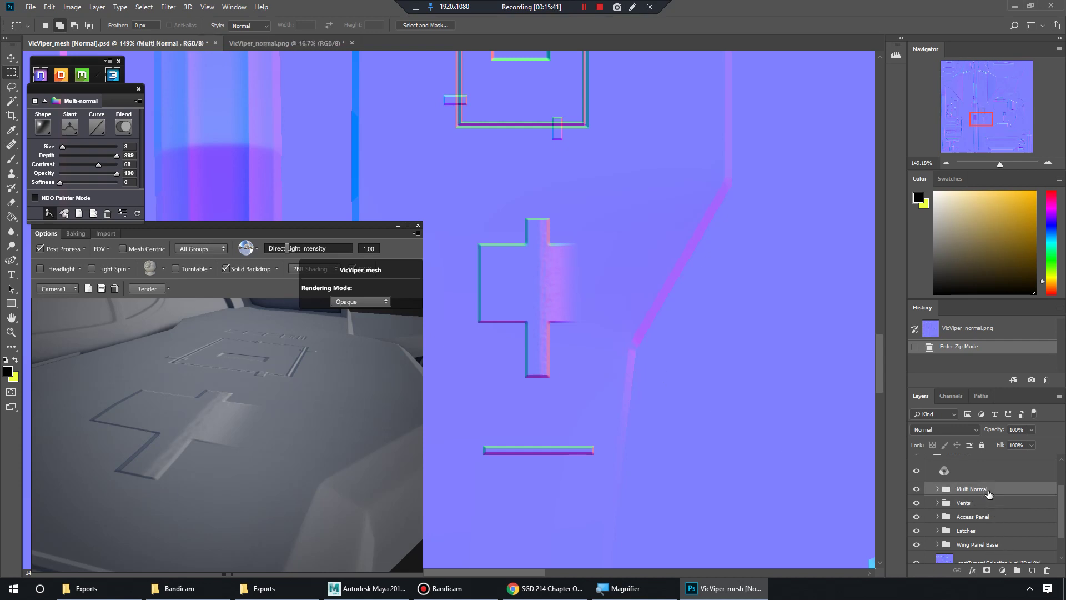
pyautogui.click(938, 489)
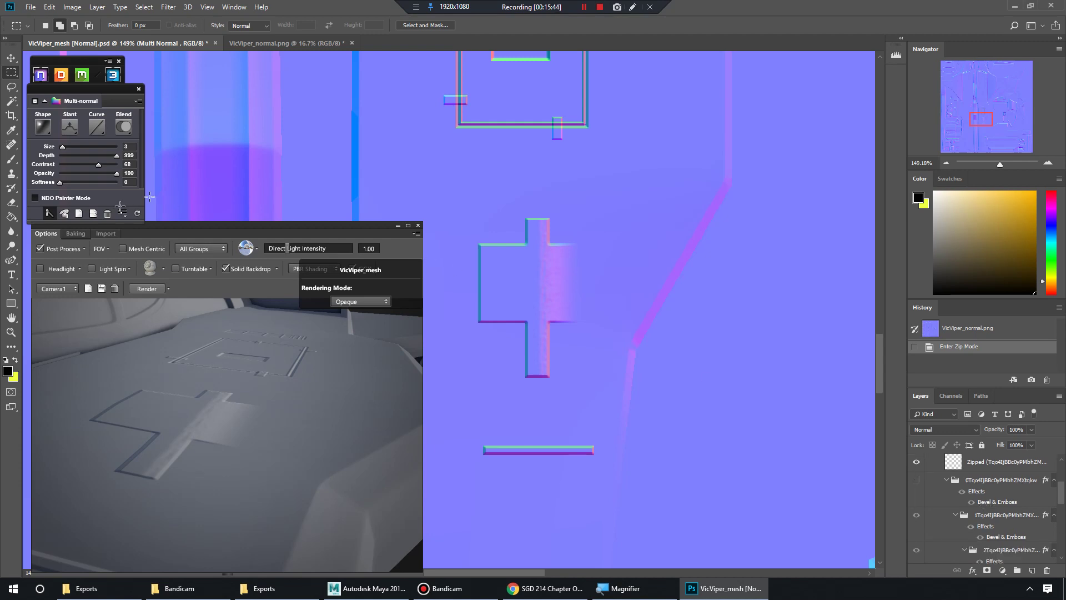
# Exit Zip Mode and toggle Shape1's visibility off and on to check the cross detail
pyautogui.click(50, 214)
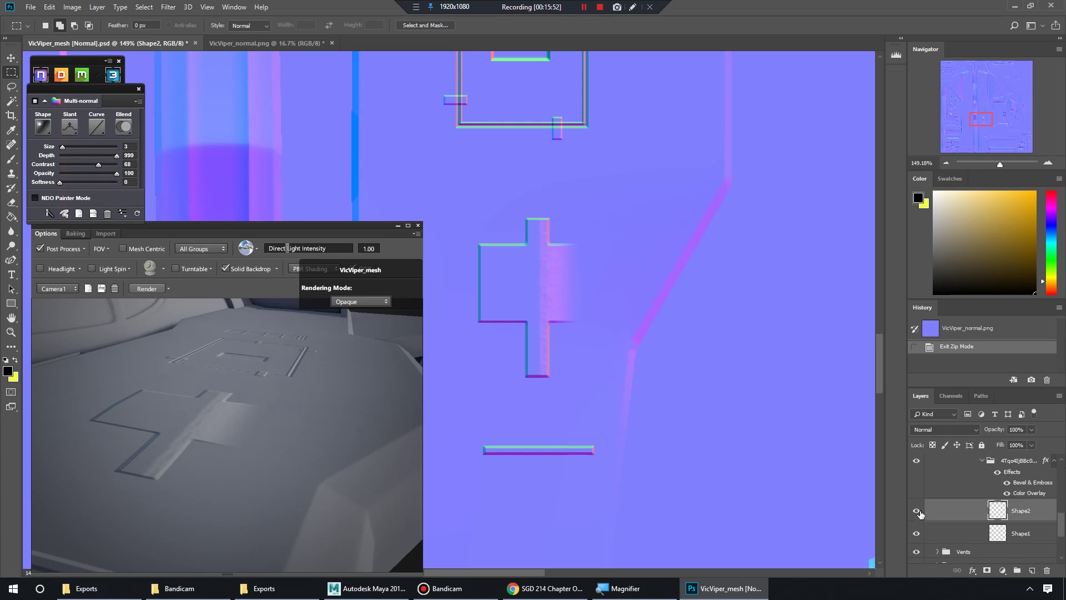
pyautogui.click(917, 534)
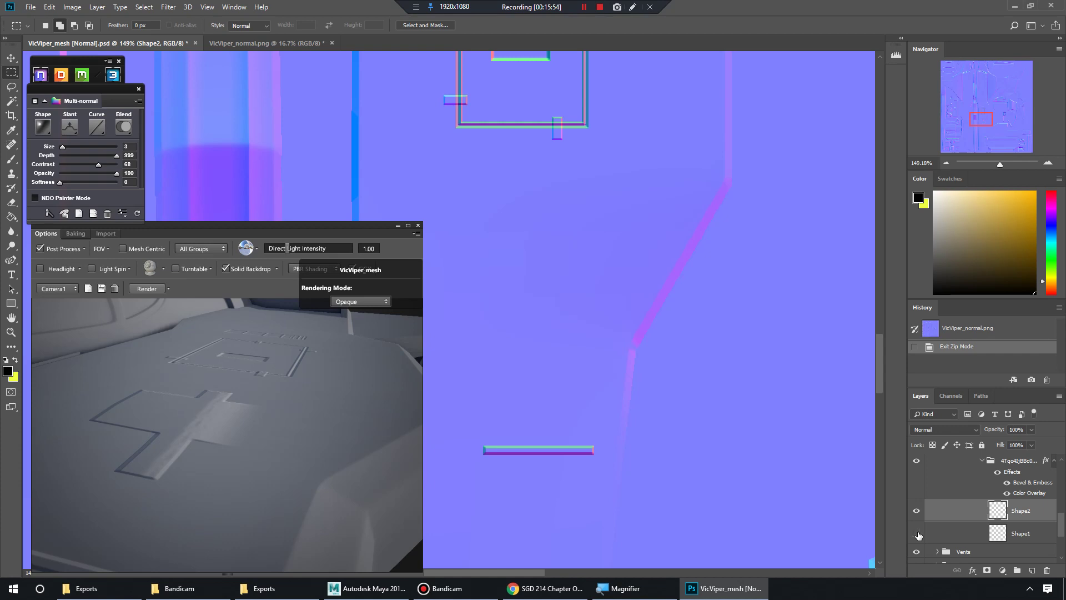
pyautogui.click(917, 534)
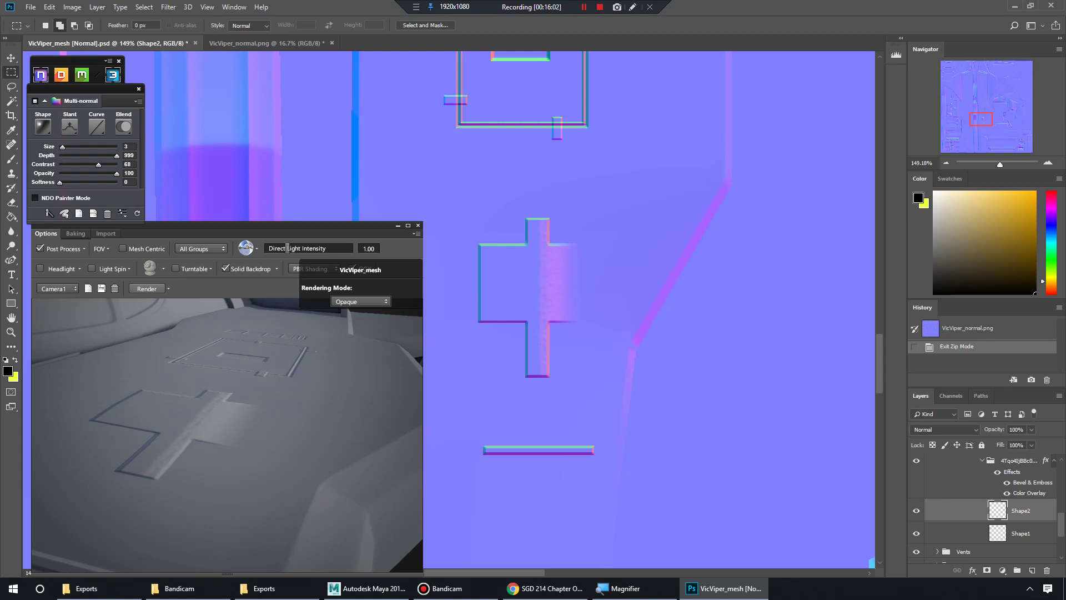
pyautogui.click(547, 588)
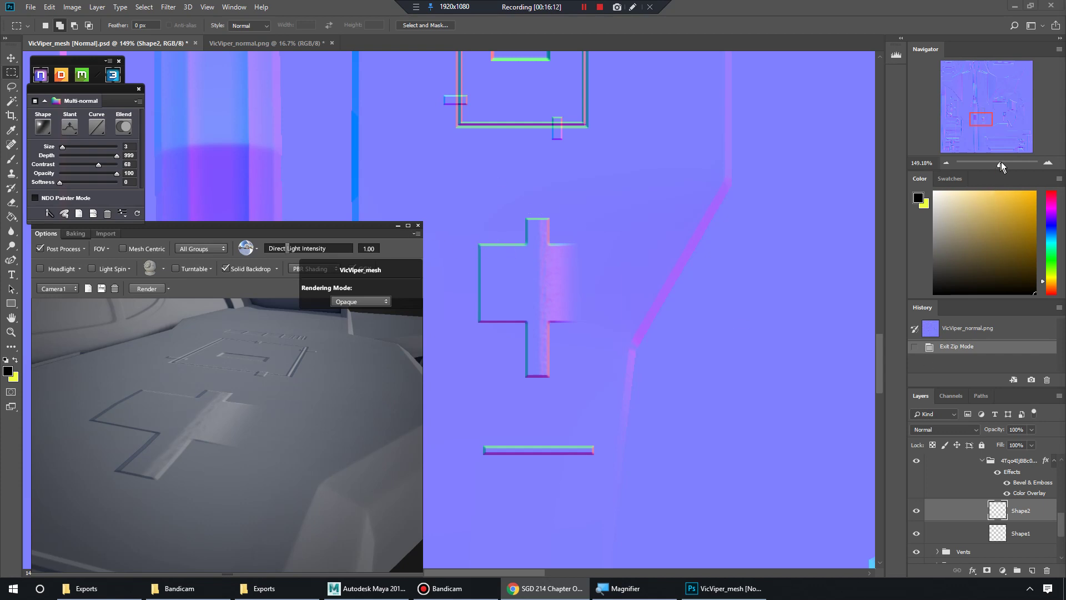
pyautogui.moveTo(1001, 164); pyautogui.dragTo(993, 163)
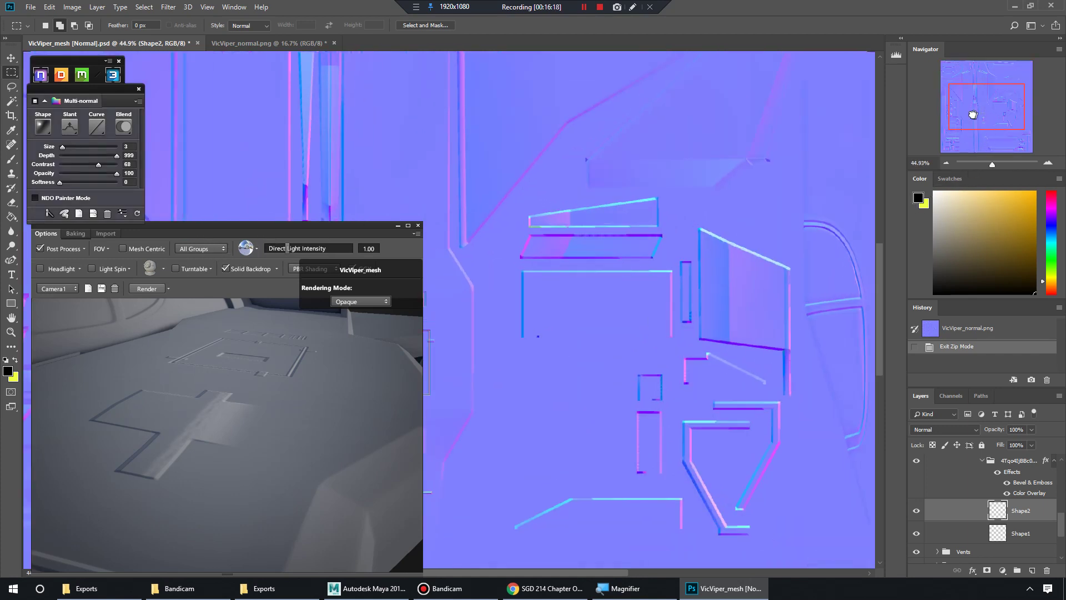
pyautogui.moveTo(973, 115)
pyautogui.mouseDown()
pyautogui.moveTo(962, 136)
pyautogui.moveTo(956, 106)
pyautogui.mouseUp()
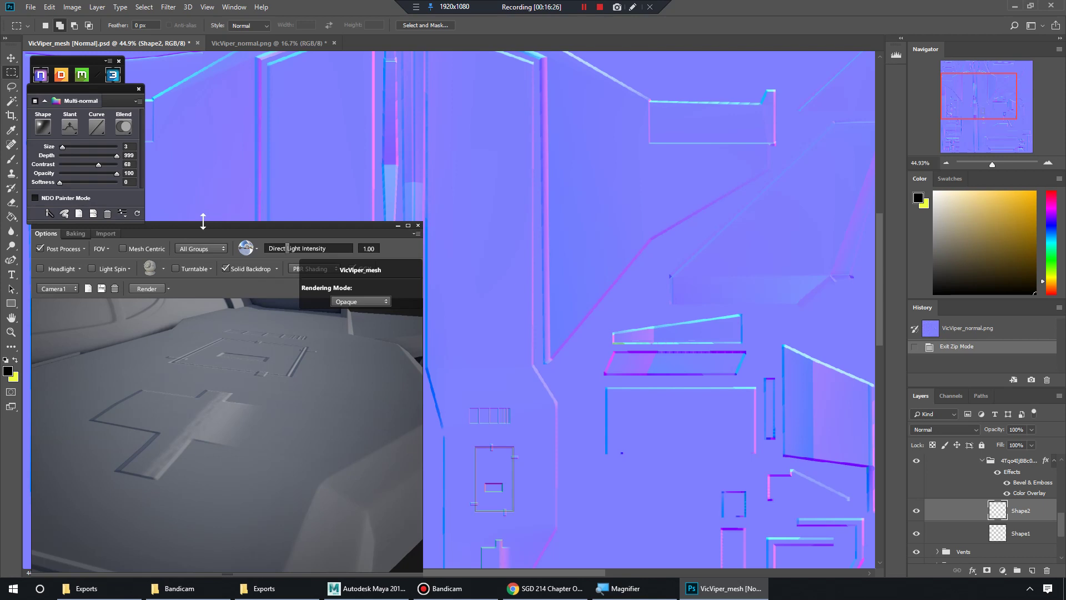
pyautogui.moveTo(203, 221); pyautogui.dragTo(201, 224)
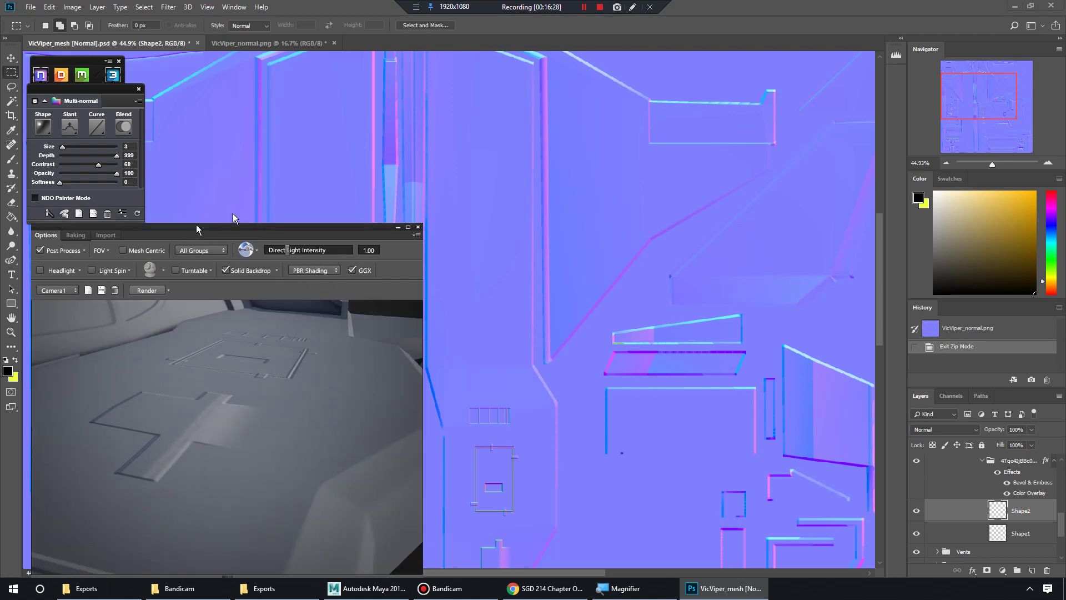
# Launch Chrome, search Google for 'grass tileable' and preview the Creative Market 2048×2048 grass texture
pyautogui.click(20, 590)
pyautogui.click(58, 281)
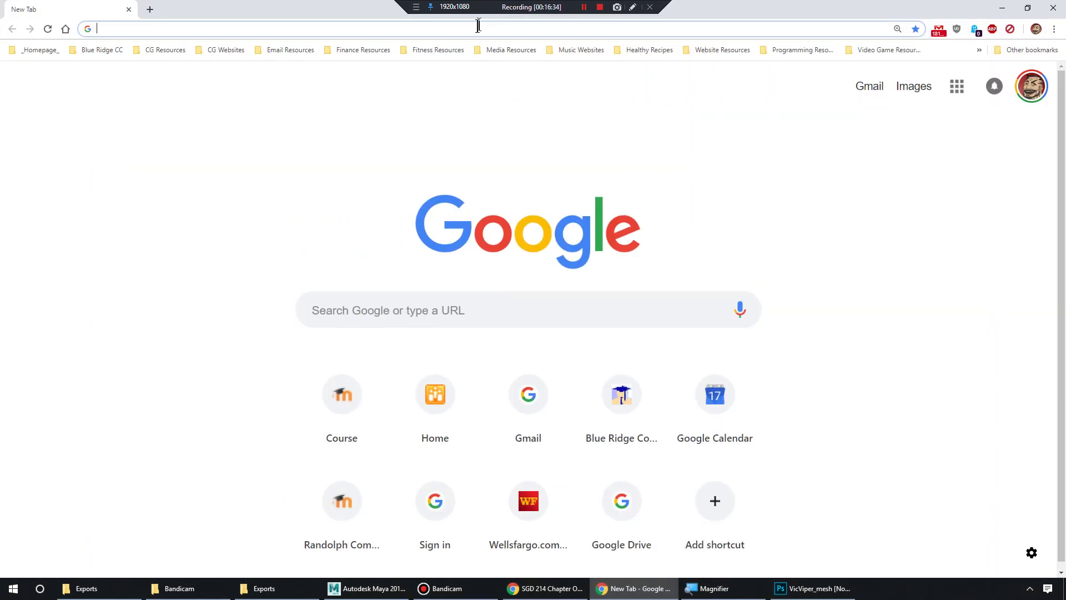
pyautogui.write('gras')
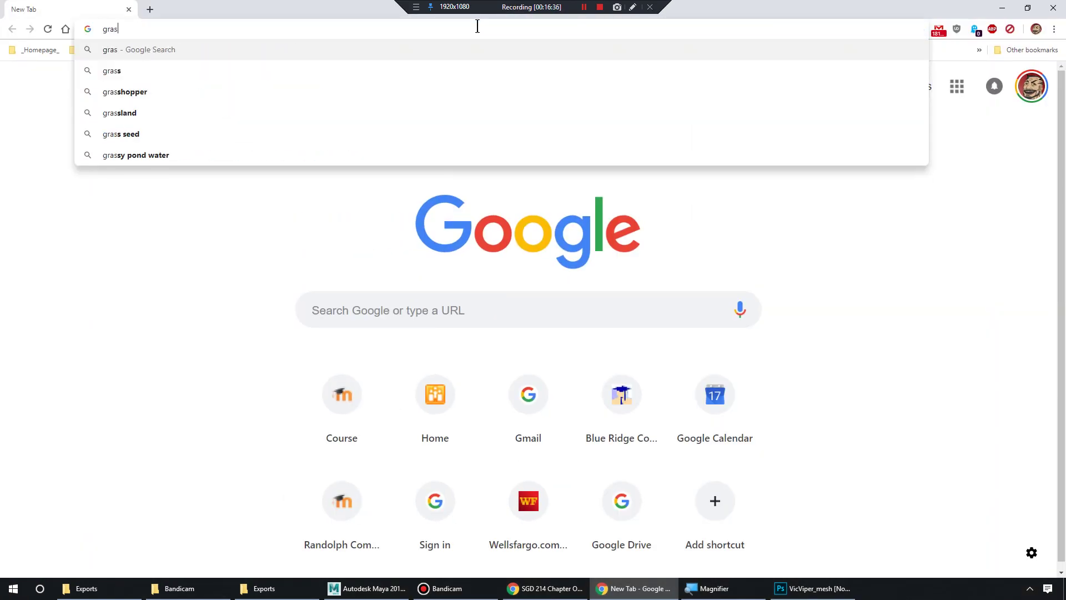
pyautogui.write('s titleable')
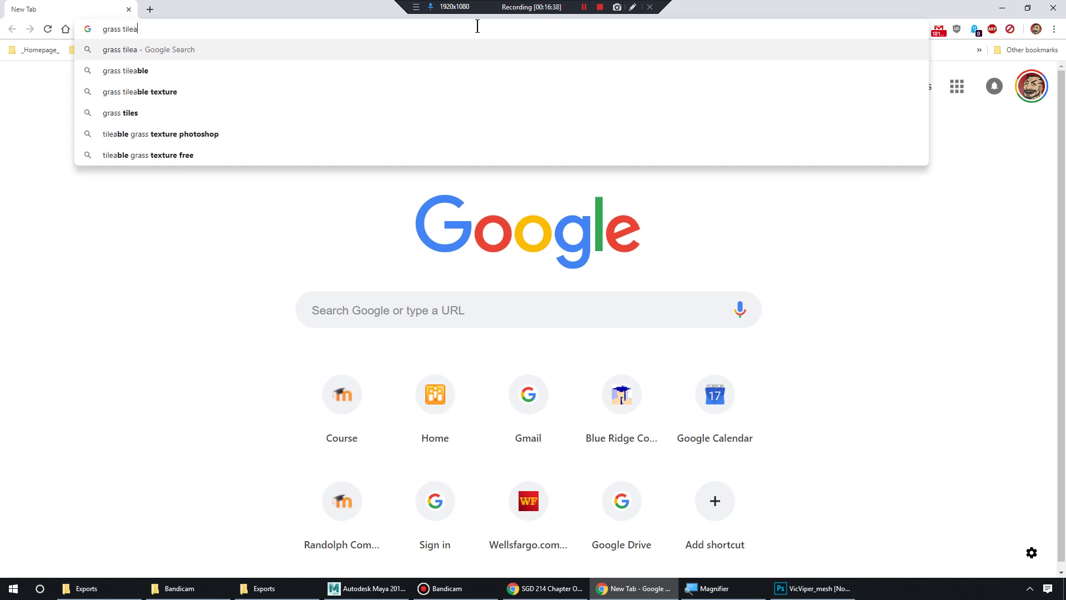
pyautogui.press('Return')
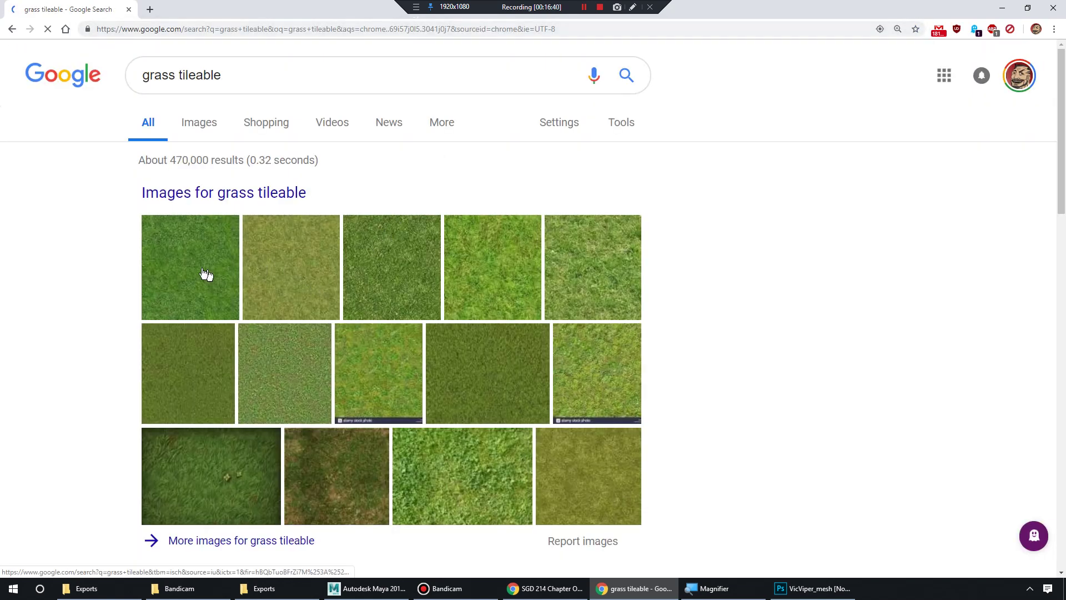
pyautogui.click(204, 276)
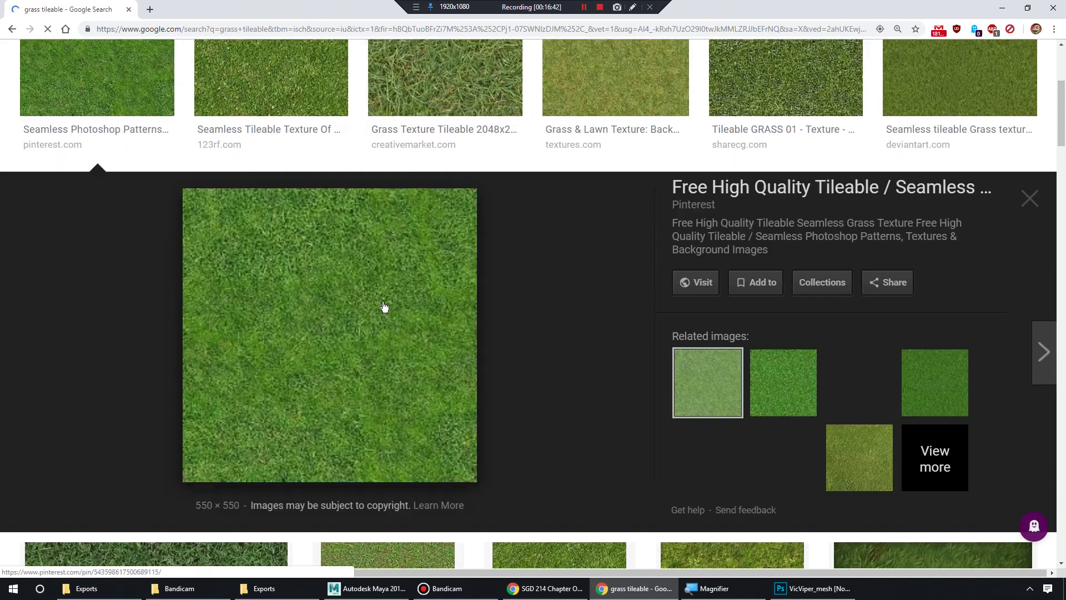
pyautogui.scroll(4, 411, 289)
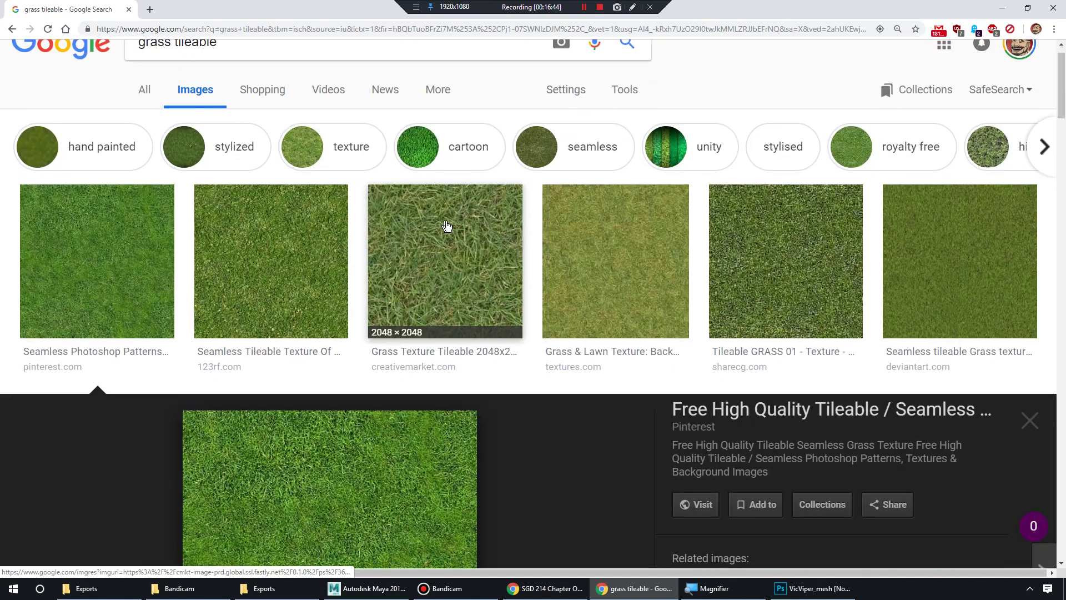
pyautogui.click(447, 227)
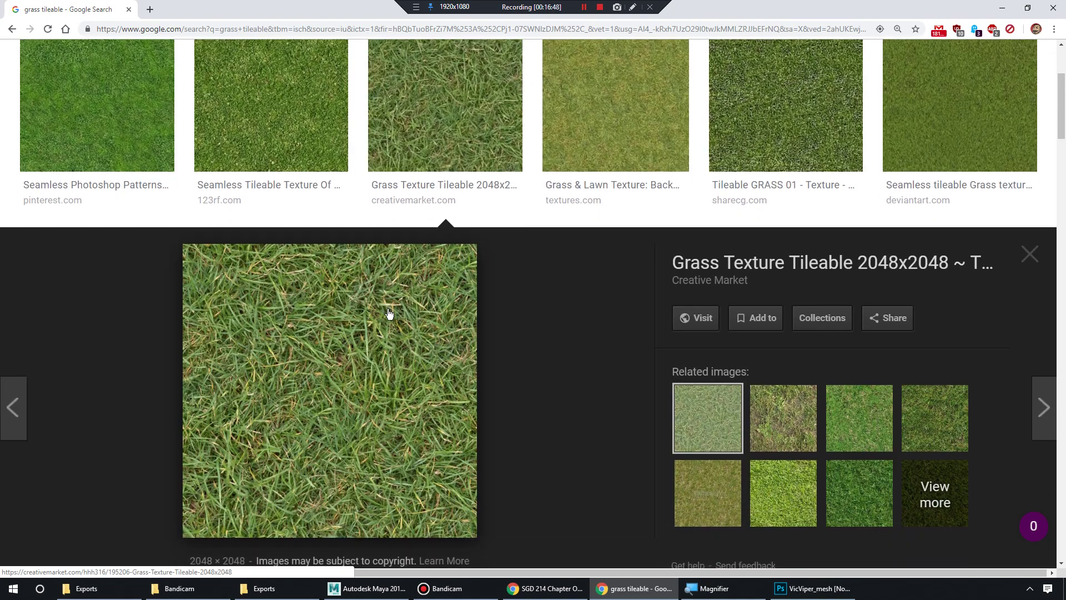
# Save the grass image to the Desktop as grass.jpg
pyautogui.rightClick(368, 325)
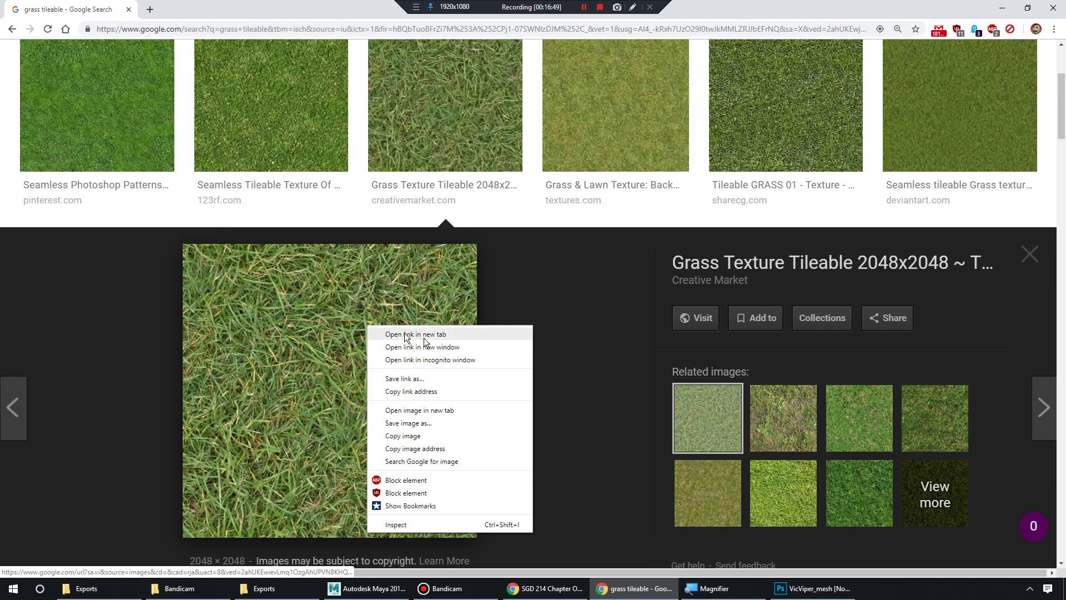
pyautogui.click(452, 423)
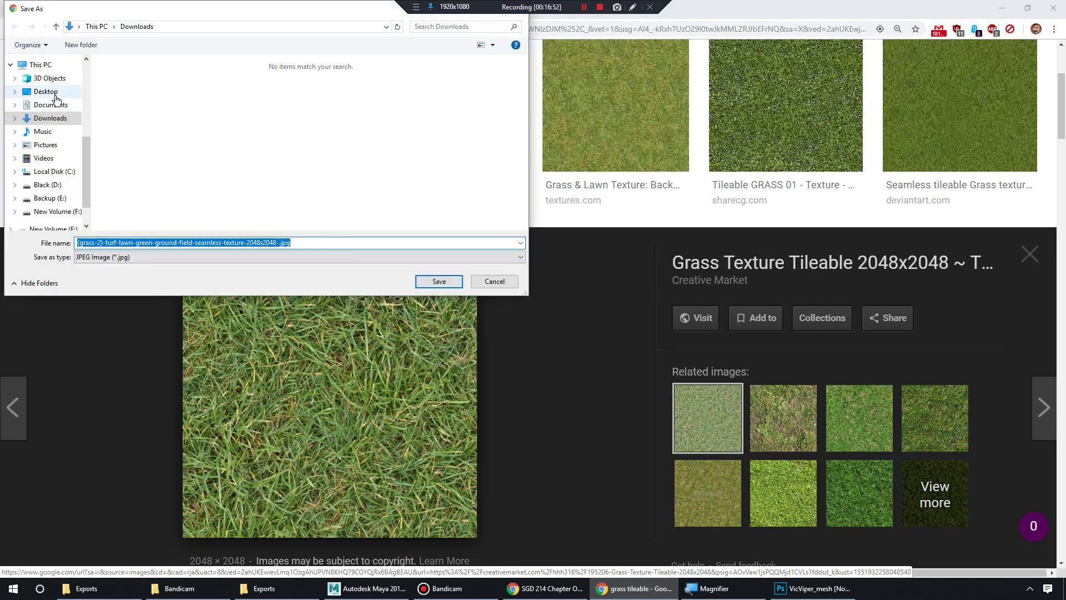
pyautogui.click(47, 91)
pyautogui.doubleClick(296, 243)
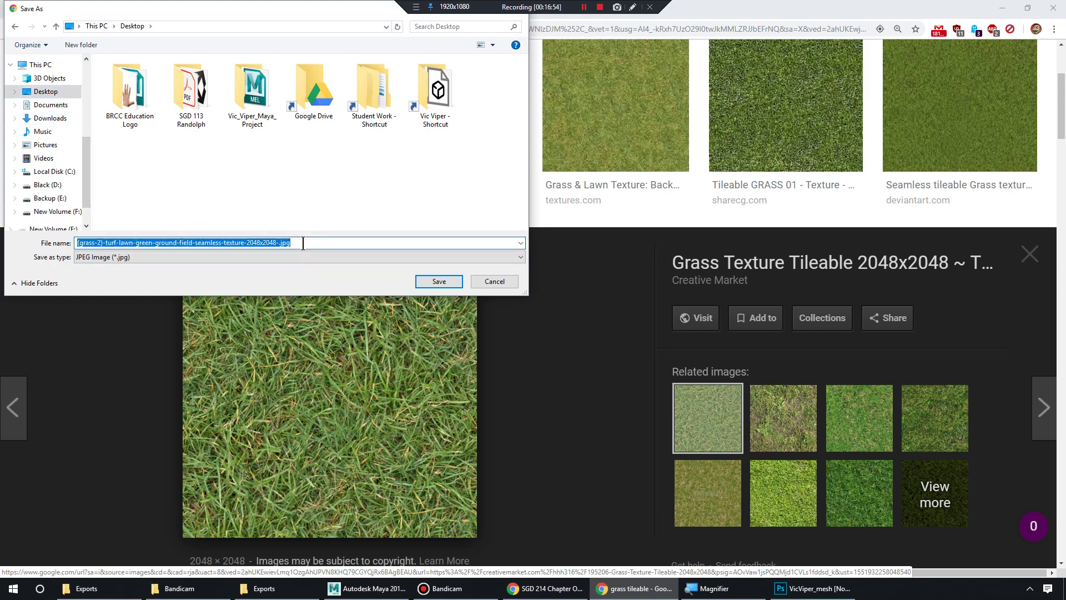
pyautogui.write('gress')
pyautogui.press('Return')
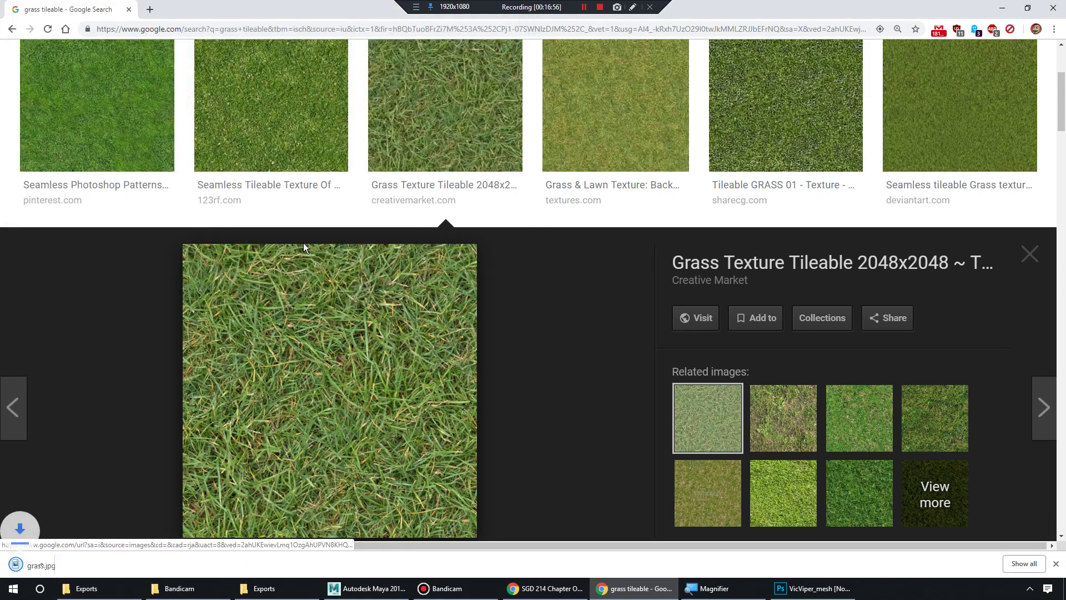
# Minimize Chrome and open grass.jpg from the Desktop in Photoshop
pyautogui.click(1003, 8)
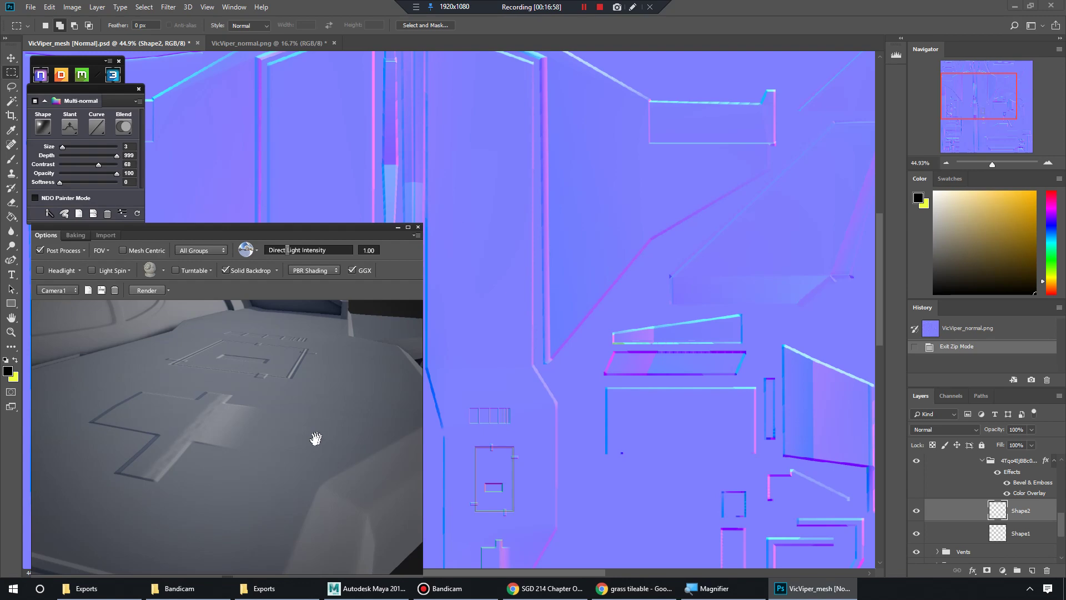
pyautogui.click(30, 7)
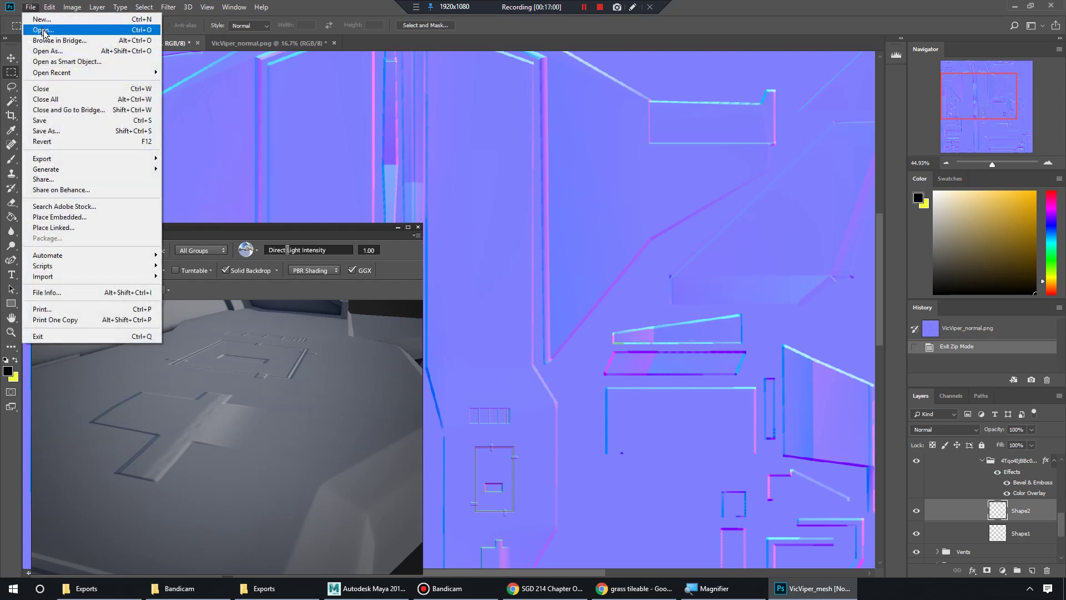
pyautogui.click(43, 29)
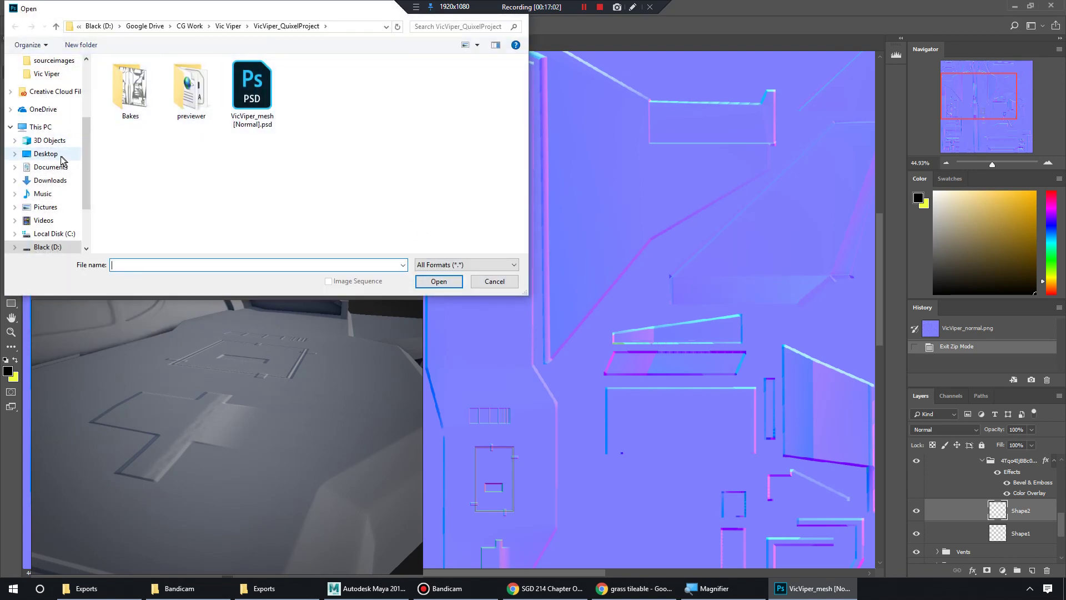
pyautogui.click(49, 153)
pyautogui.click(435, 84)
pyautogui.click(435, 281)
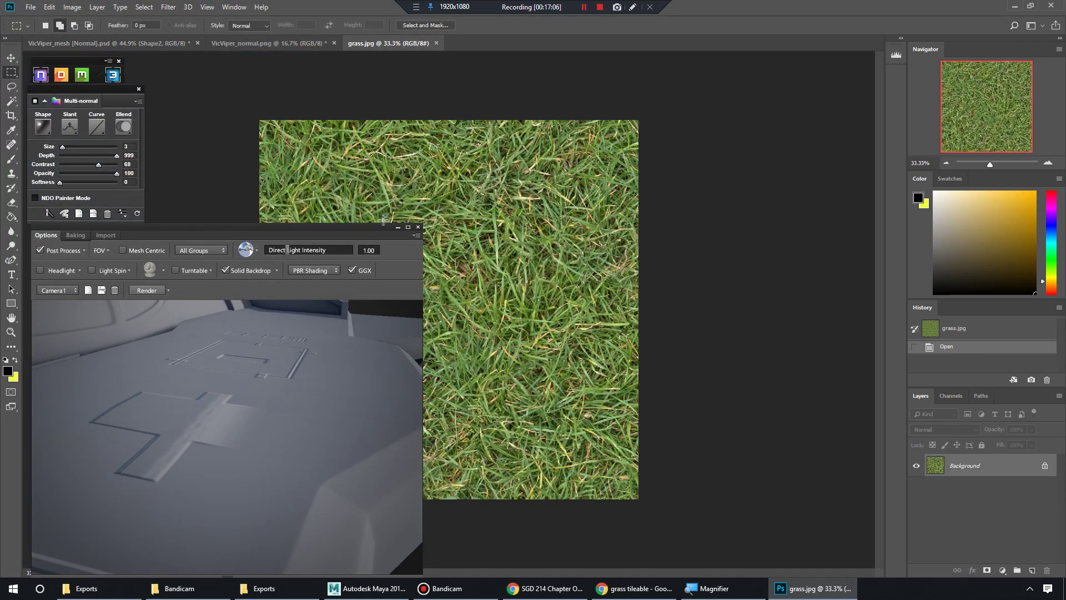
# Reposition the 3D preview and start a new nDo project for the grass image
pyautogui.moveTo(380, 235); pyautogui.dragTo(603, 208)
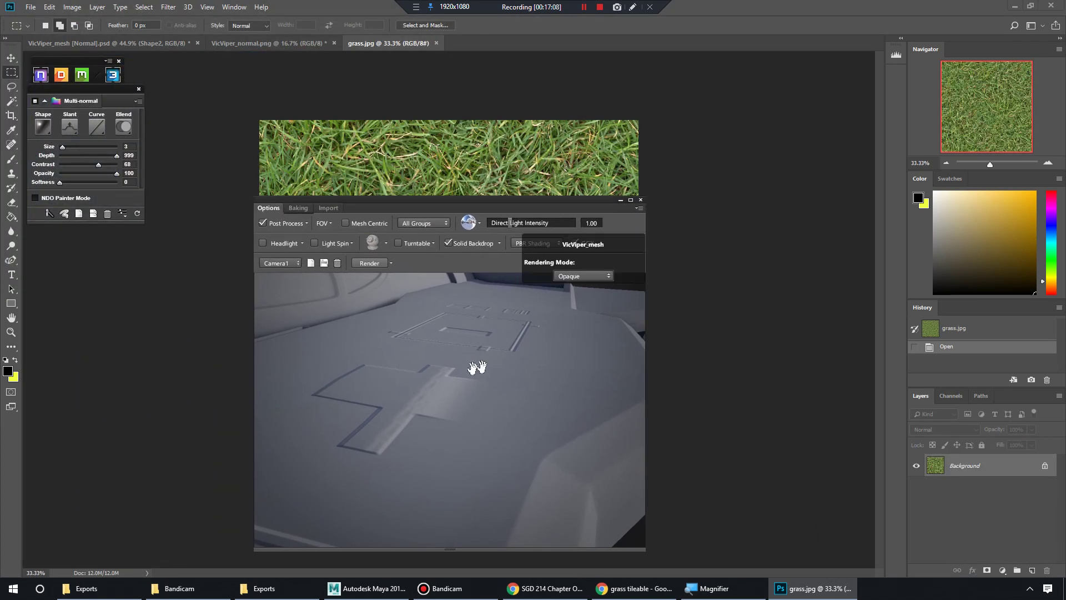
pyautogui.moveTo(494, 206); pyautogui.dragTo(273, 229)
pyautogui.click(137, 214)
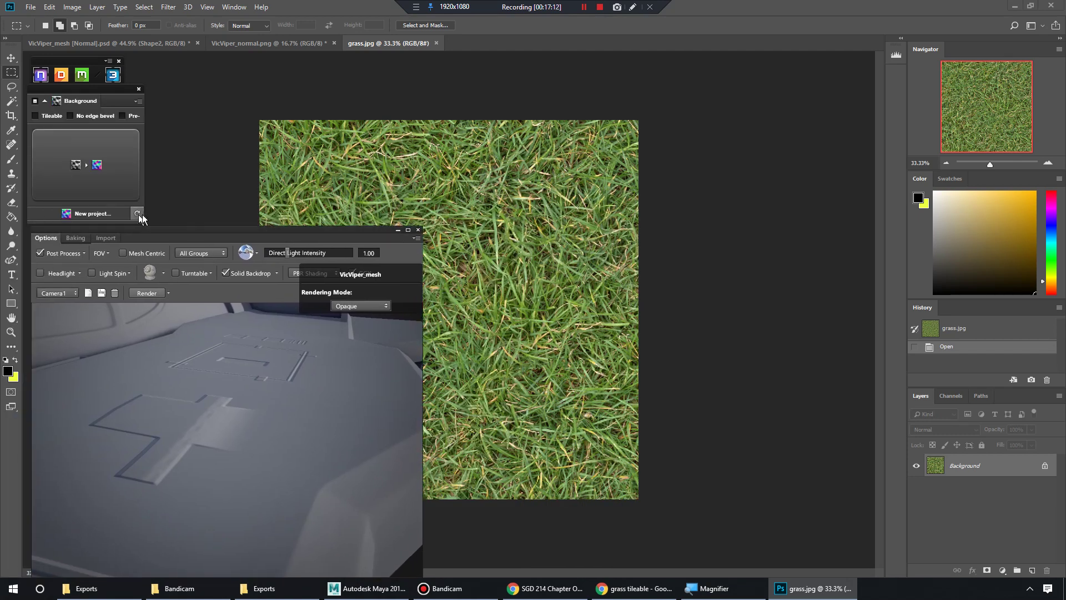
pyautogui.moveTo(104, 89); pyautogui.dragTo(107, 90)
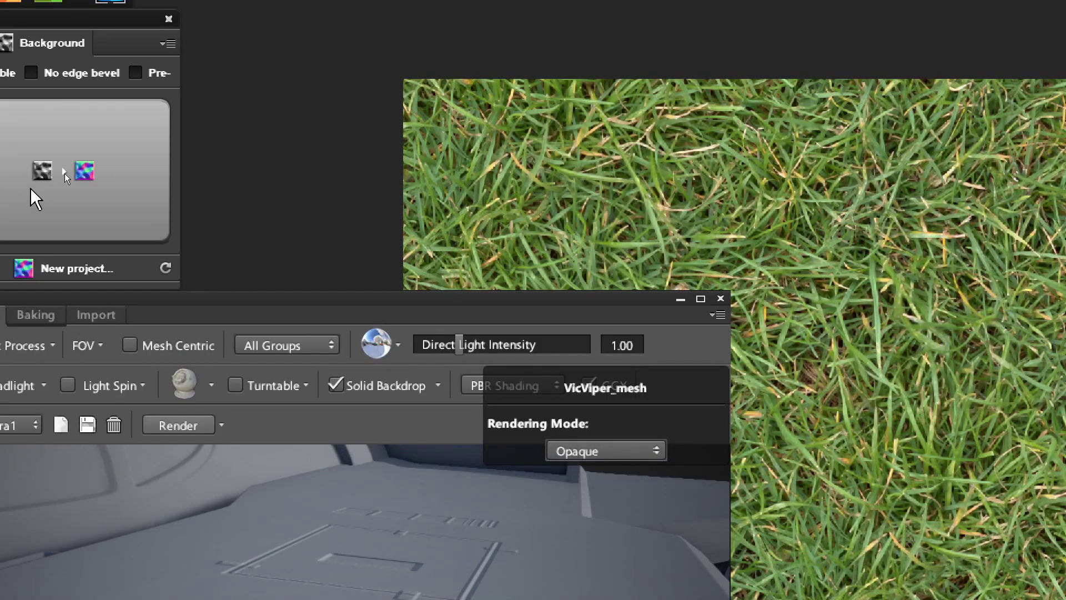
pyautogui.press('s')
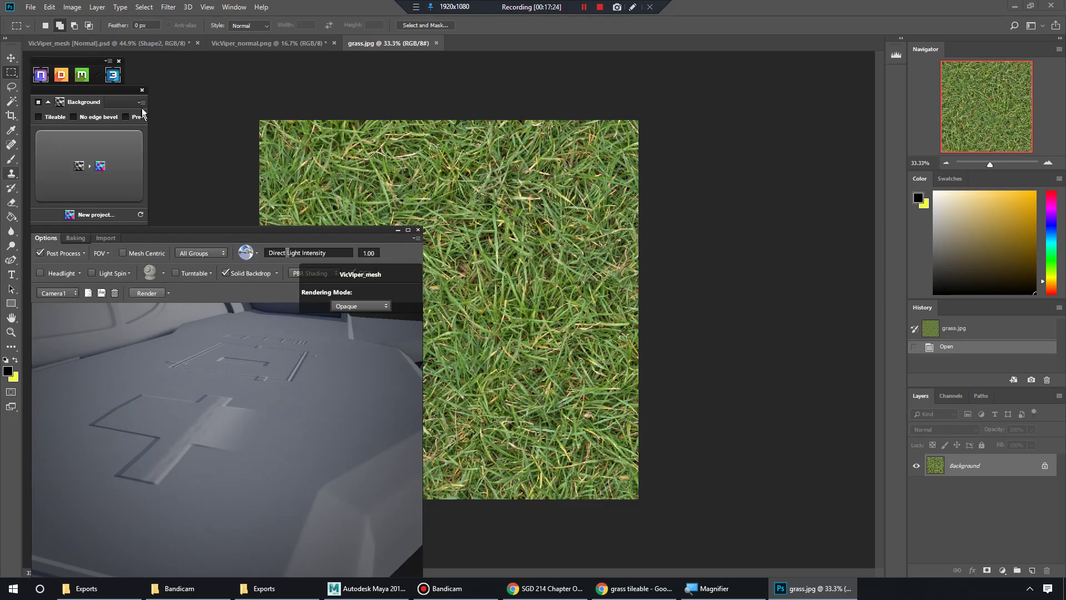
# Open nDo's Photo-Normal Presets browser from the panel menu and scroll to the Fine Grass preset
pyautogui.click(143, 103)
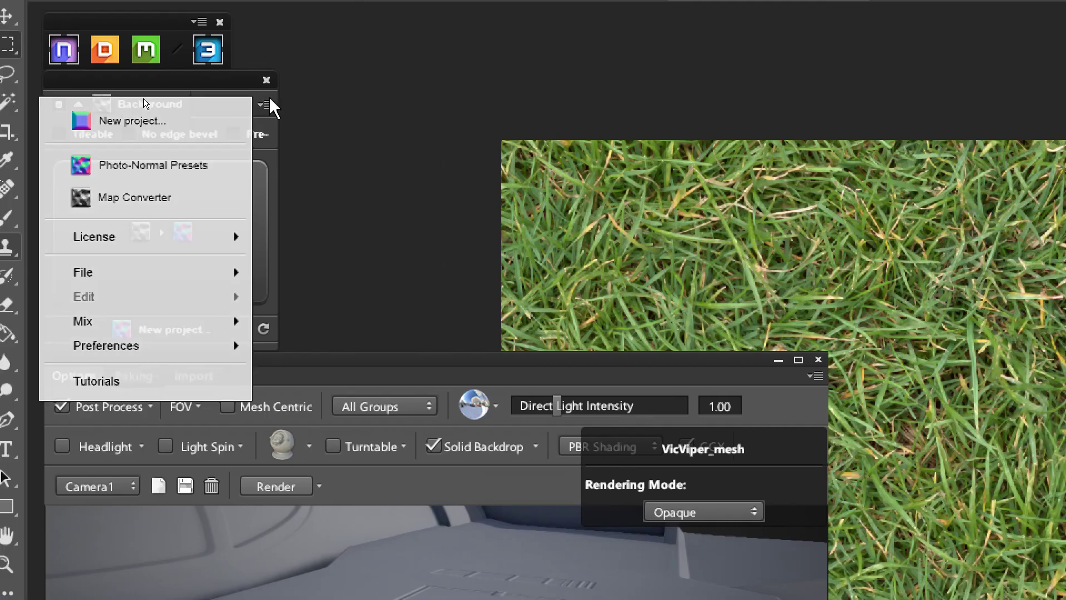
pyautogui.click(267, 105)
pyautogui.click(267, 105)
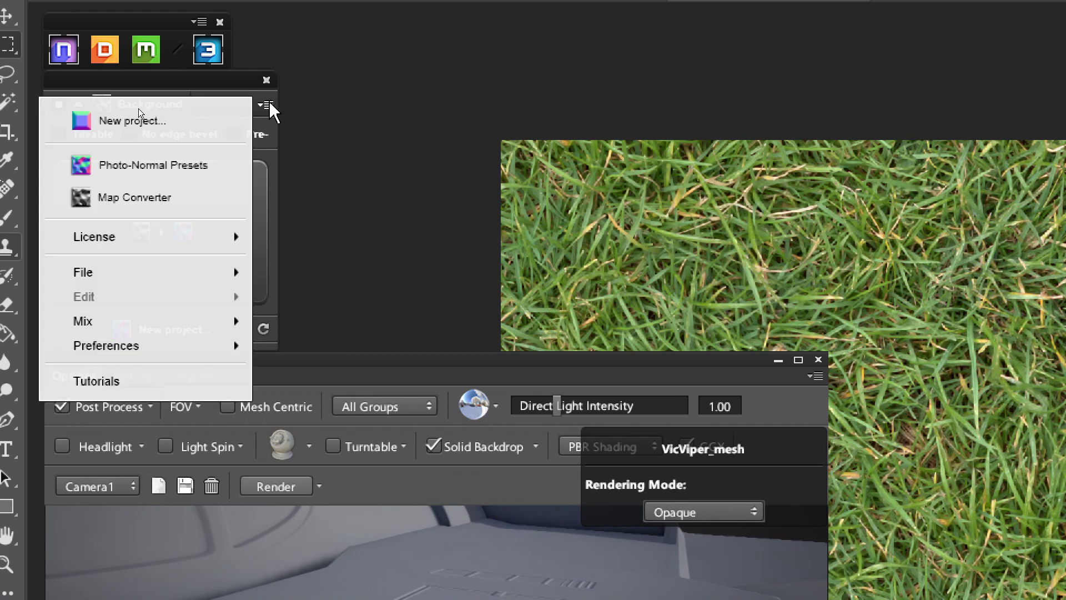
pyautogui.click(194, 168)
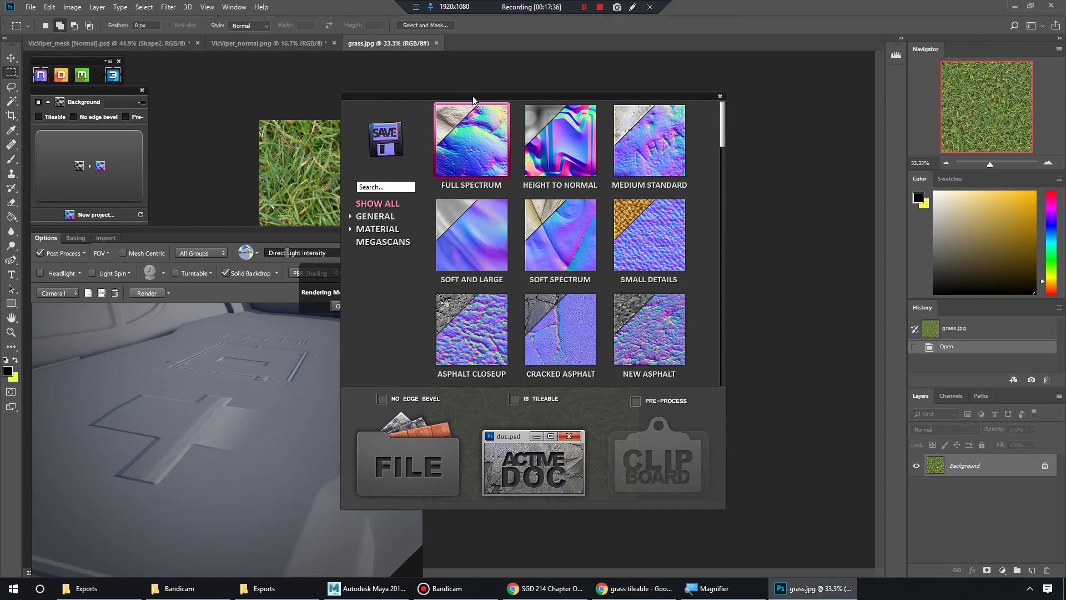
pyautogui.moveTo(473, 100); pyautogui.dragTo(370, 102)
pyautogui.scroll(-2, 478, 242)
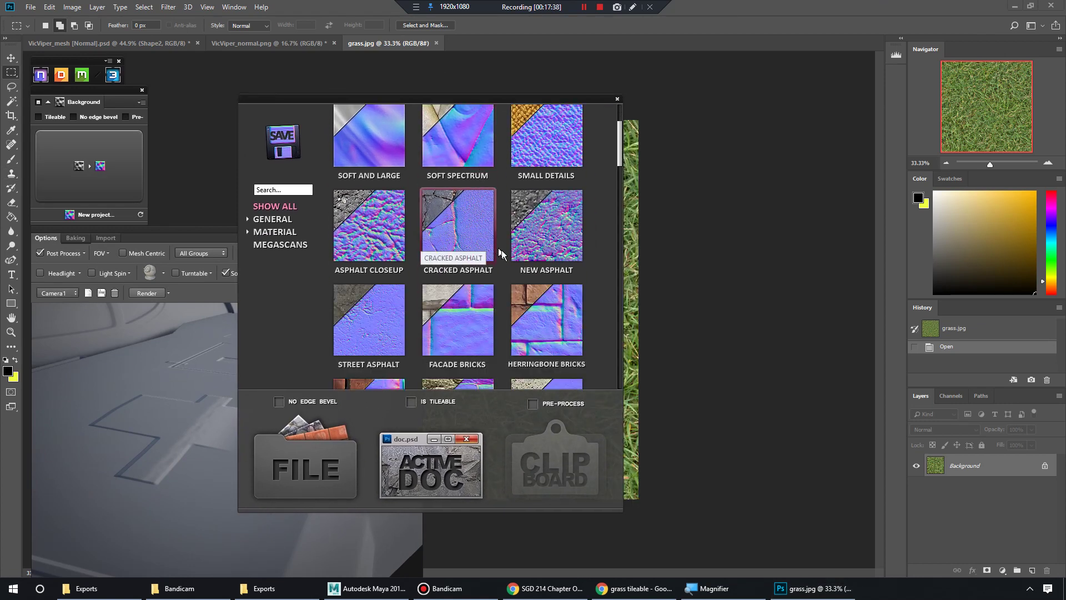
pyautogui.scroll(-5, 505, 250)
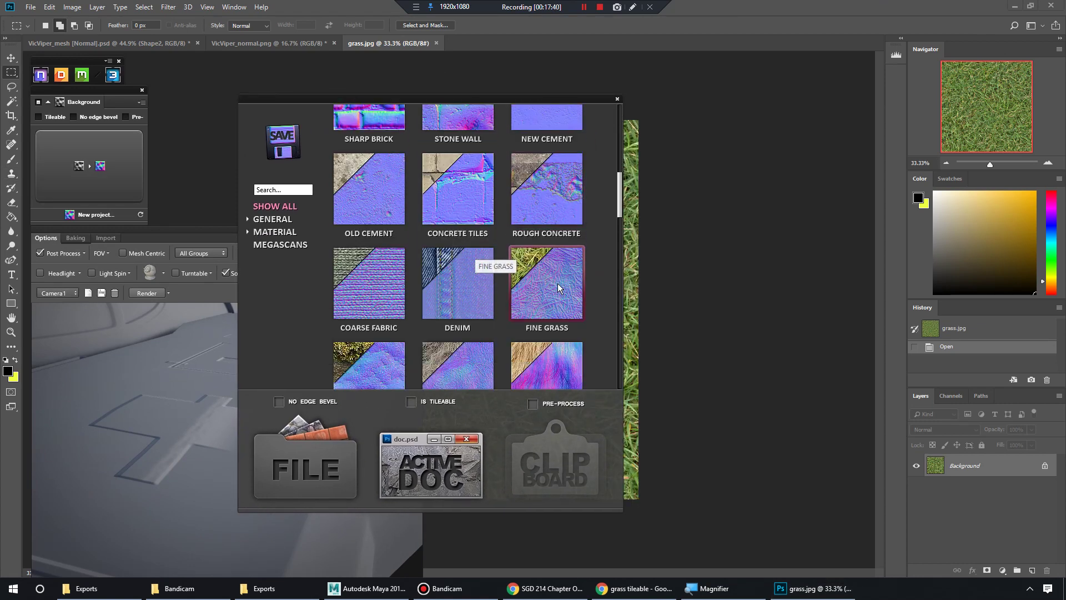
pyautogui.scroll(-2, 554, 286)
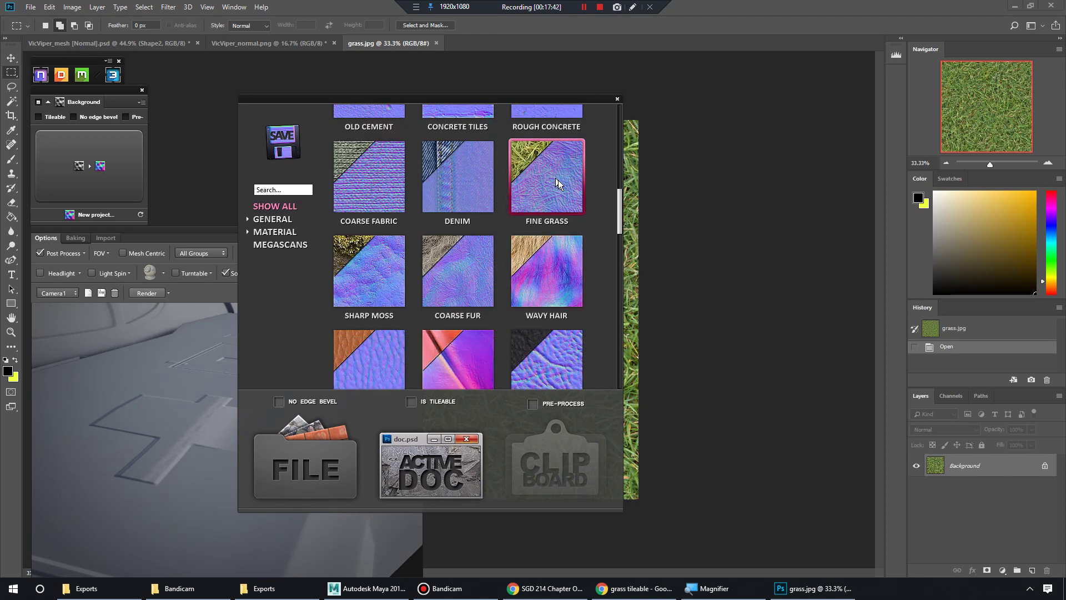
pyautogui.scroll(1, 542, 199)
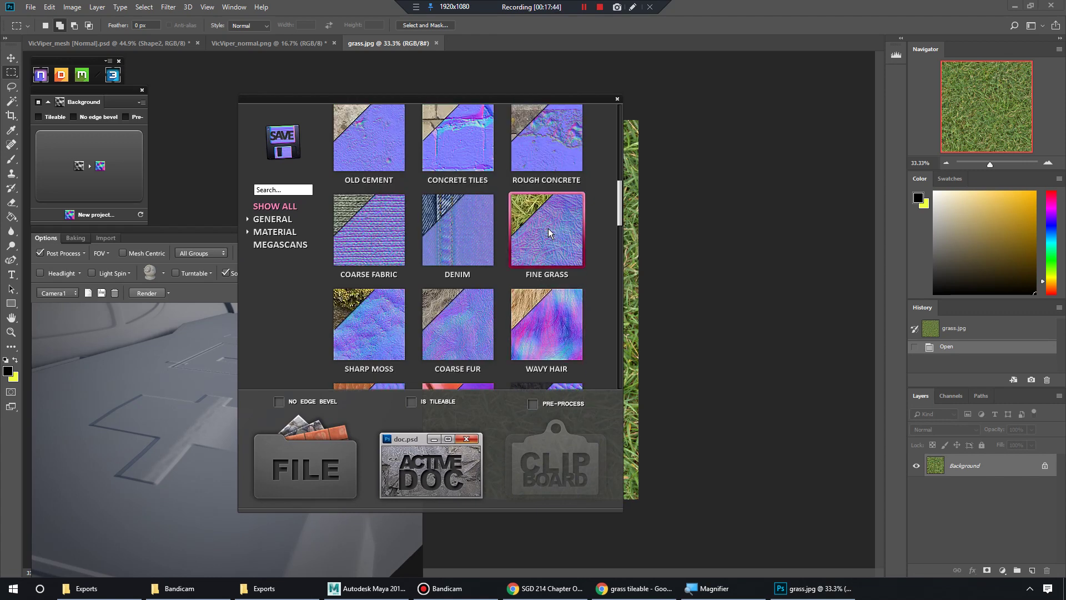
# Apply the Fine Grass preset to grass.jpg with ACTIVE DOC and orbit the preview cube
pyautogui.click(439, 463)
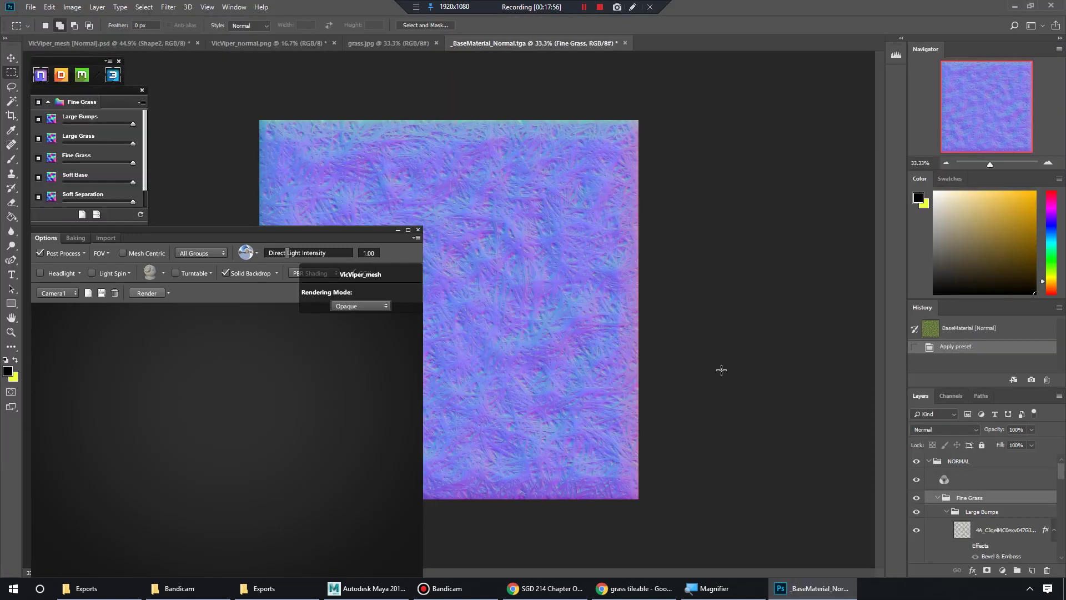
pyautogui.press('super')
pyautogui.write('f')
pyautogui.click(312, 392)
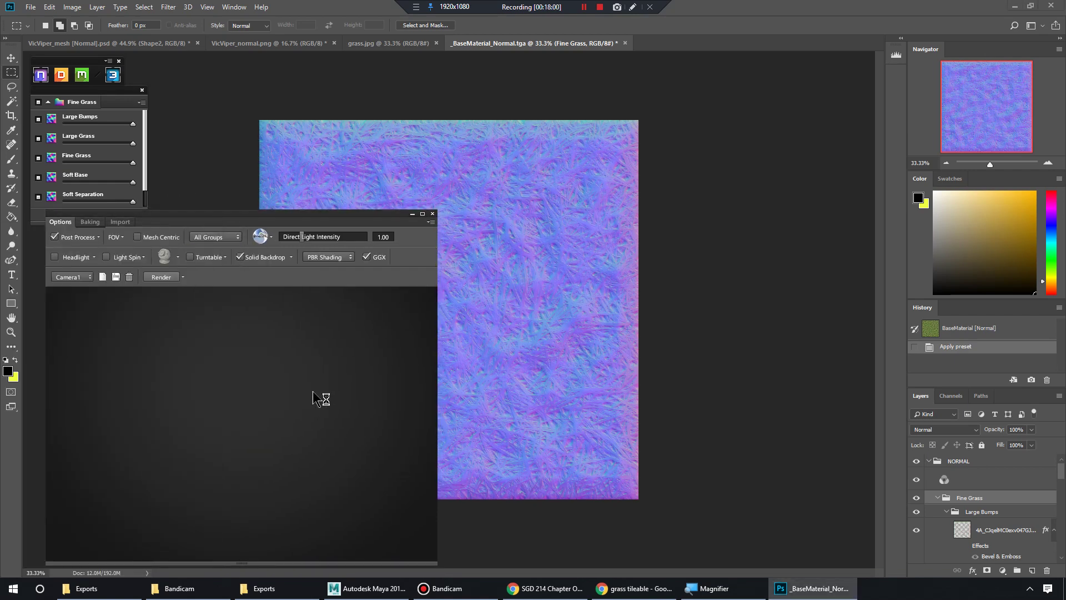
pyautogui.moveTo(312, 394); pyautogui.dragTo(331, 445)
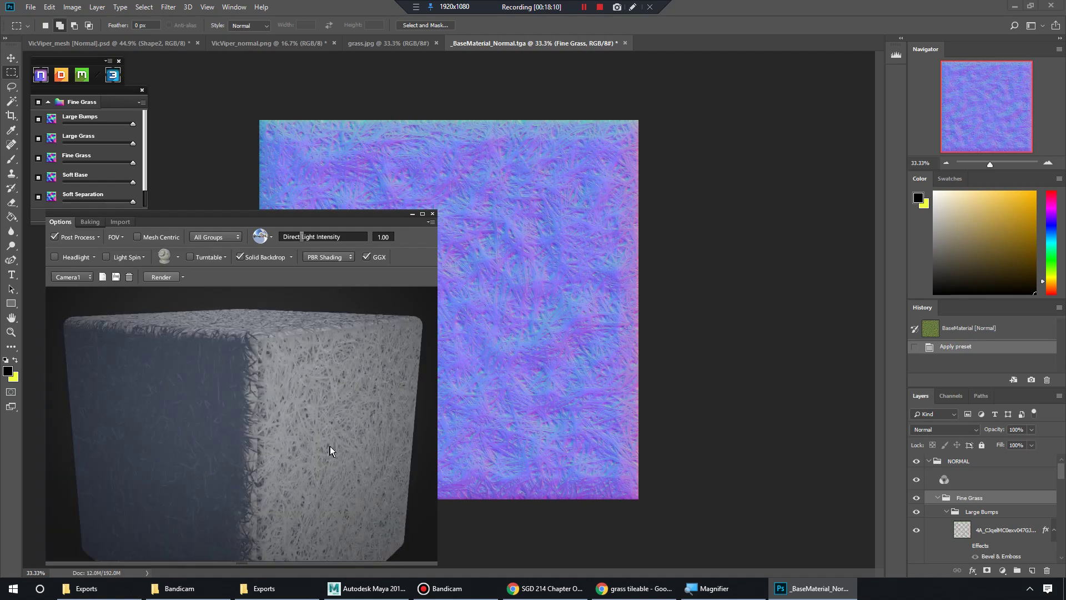
# Lower the Large Bumps and Fine Grass strengths and strengthen Soft Base in the grass normal map
pyautogui.press('super')
pyautogui.press('super')
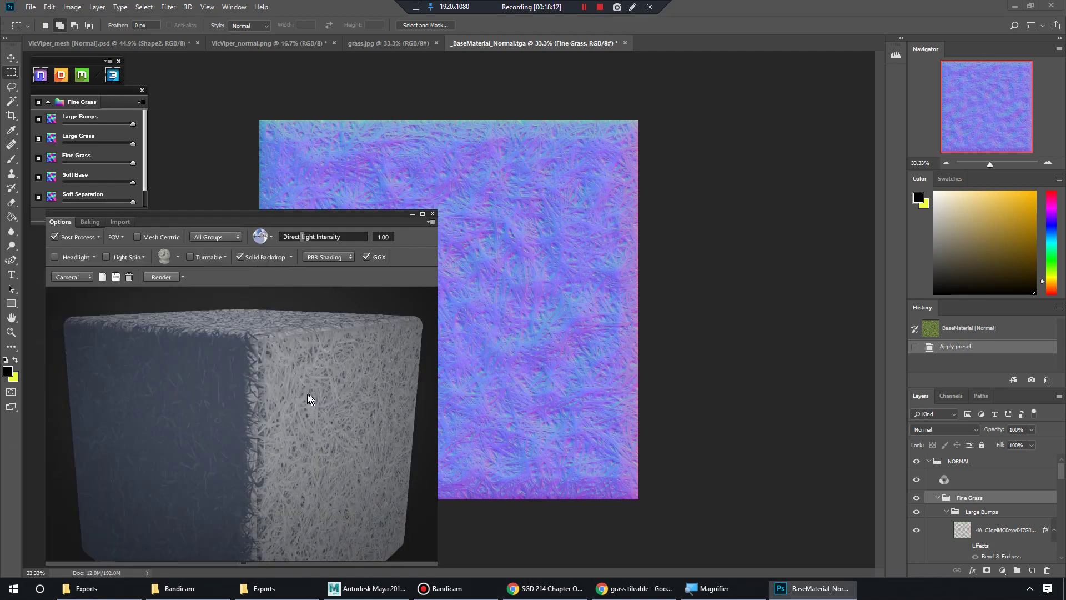
pyautogui.moveTo(308, 394); pyautogui.dragTo(158, 169)
pyautogui.moveTo(133, 123); pyautogui.dragTo(78, 143)
pyautogui.moveTo(133, 162); pyautogui.dragTo(102, 184)
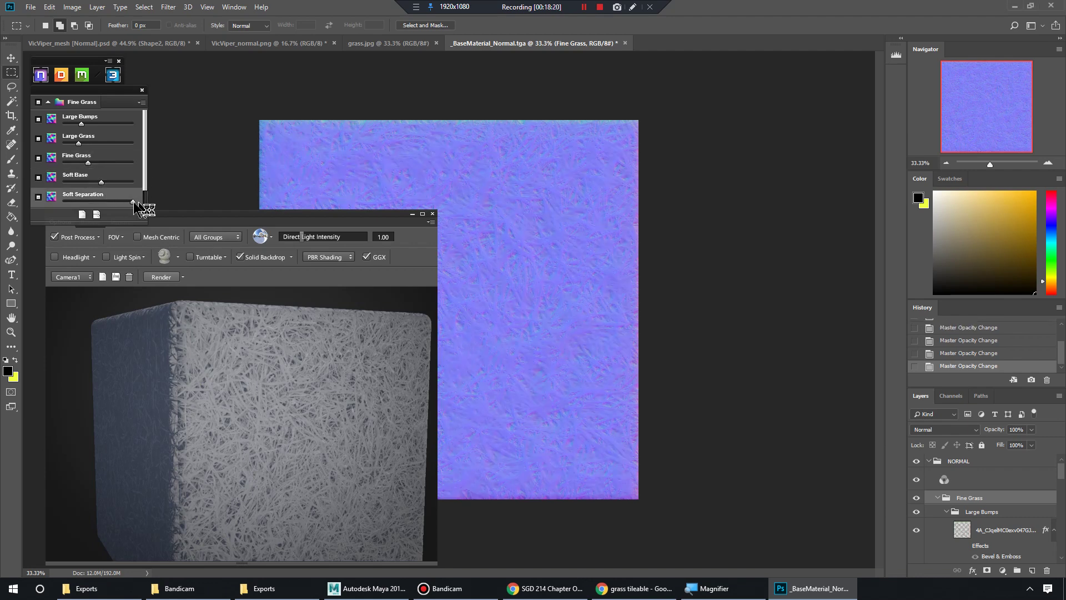
pyautogui.scroll(-1, 134, 183)
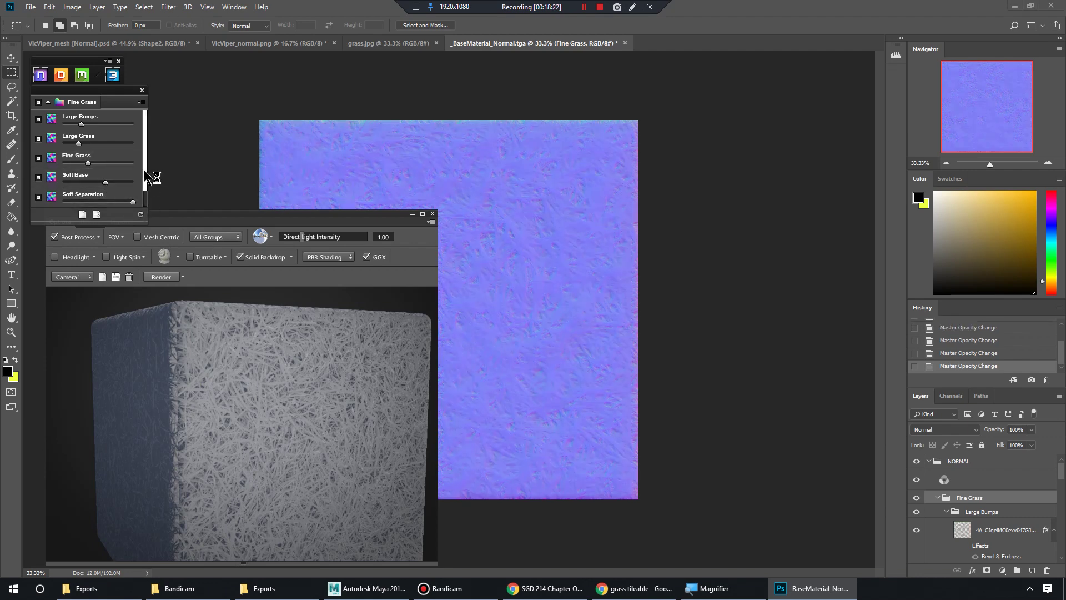
pyautogui.moveTo(111, 166); pyautogui.dragTo(108, 128)
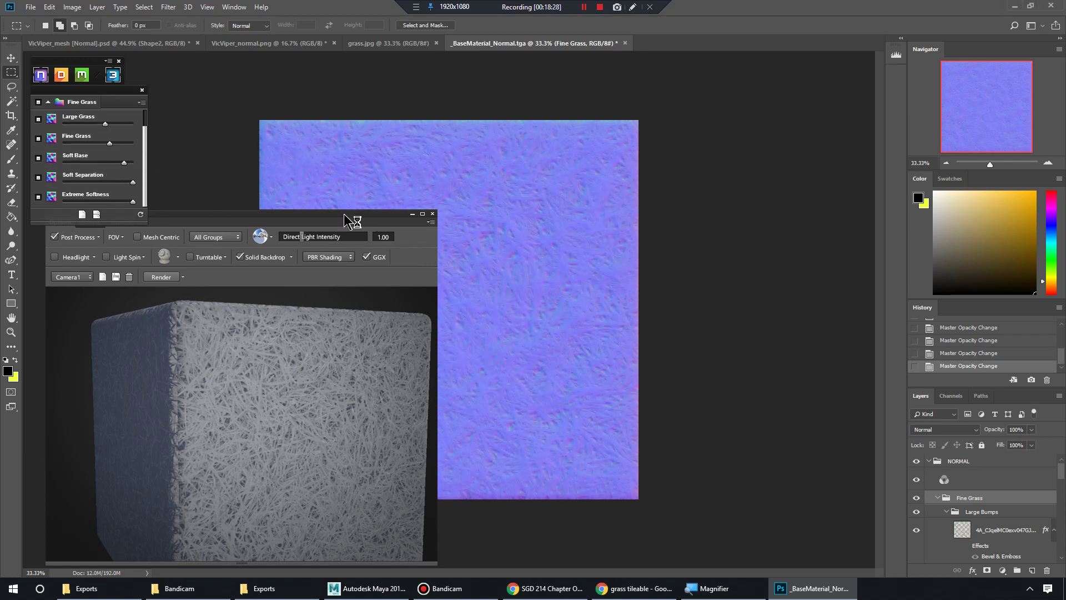
# Move the 3D preview window, view the grass from above, and switch to VicViper_mesh [Normal].psd
pyautogui.moveTo(344, 215); pyautogui.dragTo(328, 234)
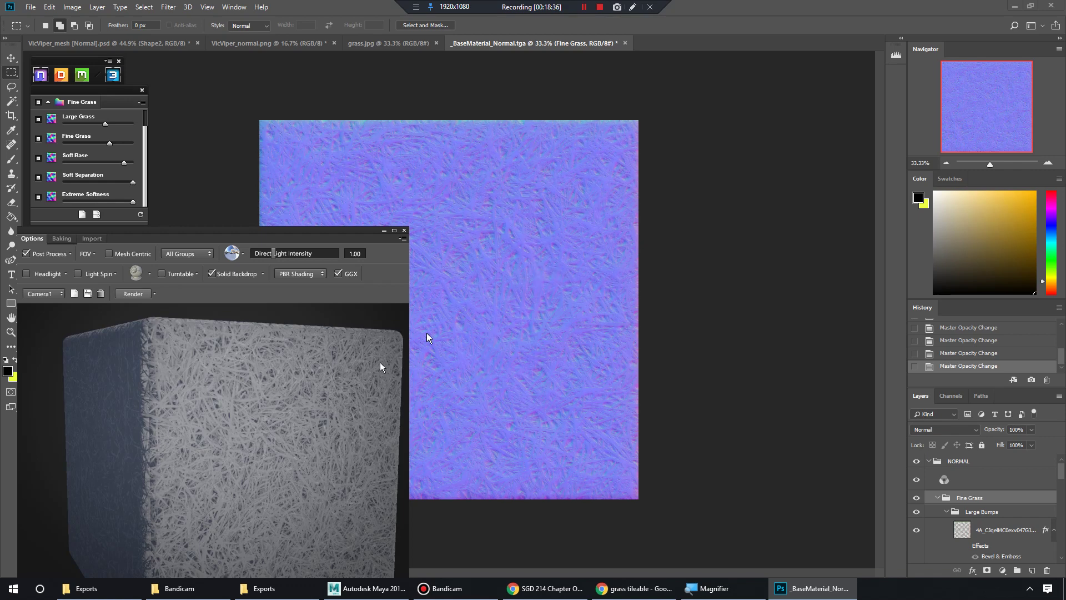
pyautogui.moveTo(245, 385); pyautogui.dragTo(218, 420)
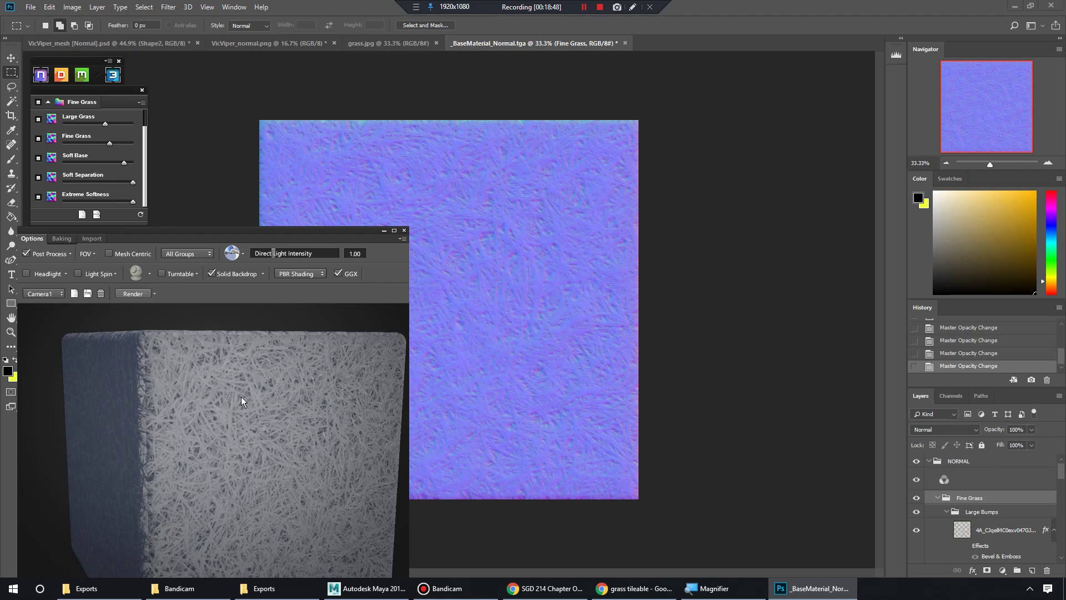
pyautogui.click(95, 47)
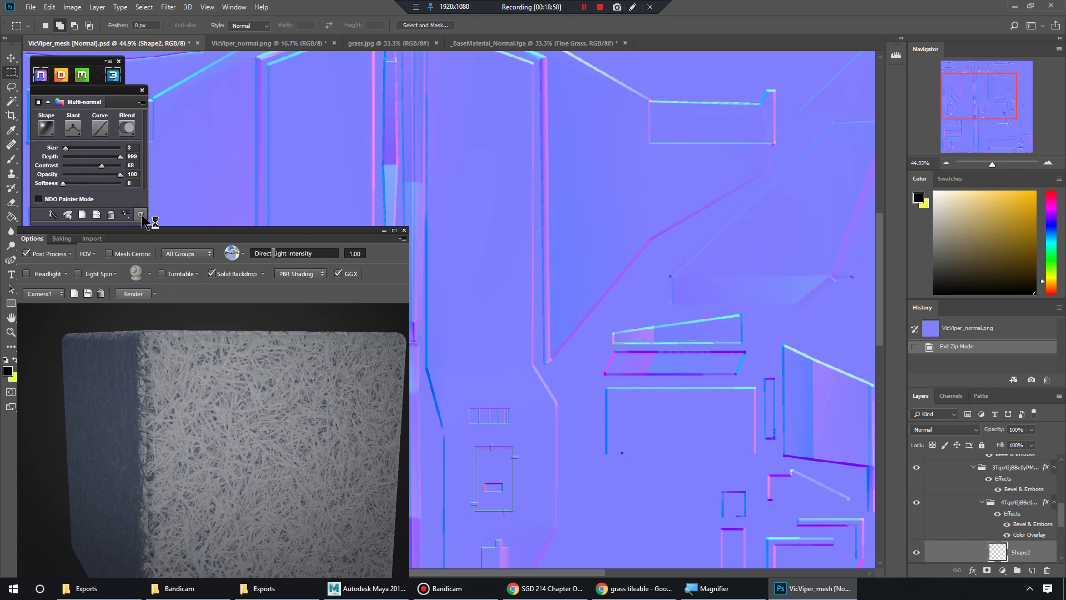
# Orbit the 3D preview to a three-quarter top view of the VicViper hull's panel details
pyautogui.moveTo(336, 414); pyautogui.dragTo(270, 391)
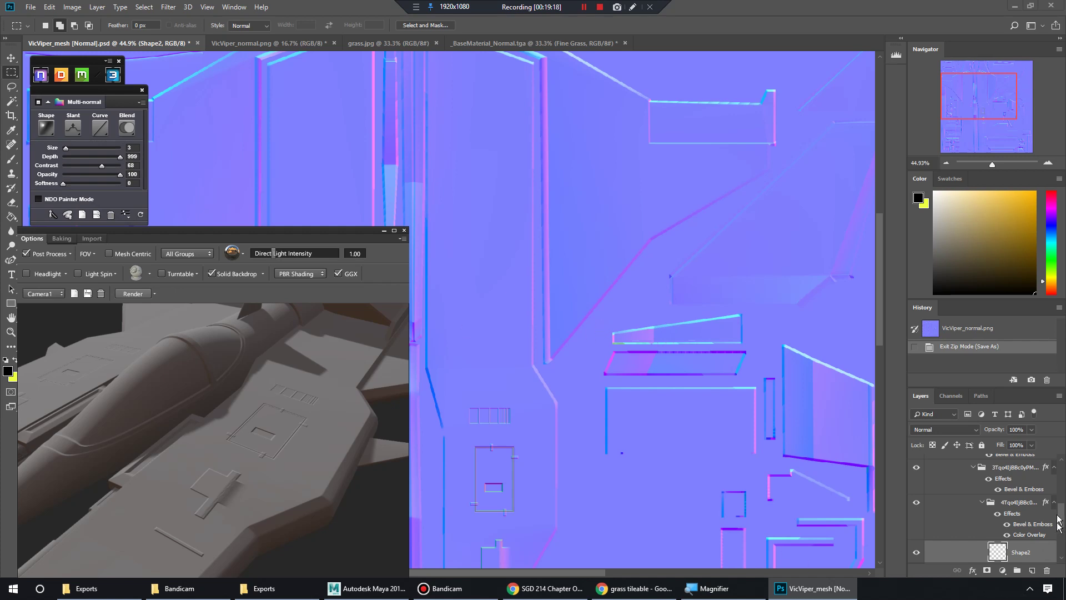
# Expand the Multi Normal group, inspect its two generated shape groups, then collapse it
pyautogui.moveTo(1062, 520); pyautogui.dragTo(1060, 485)
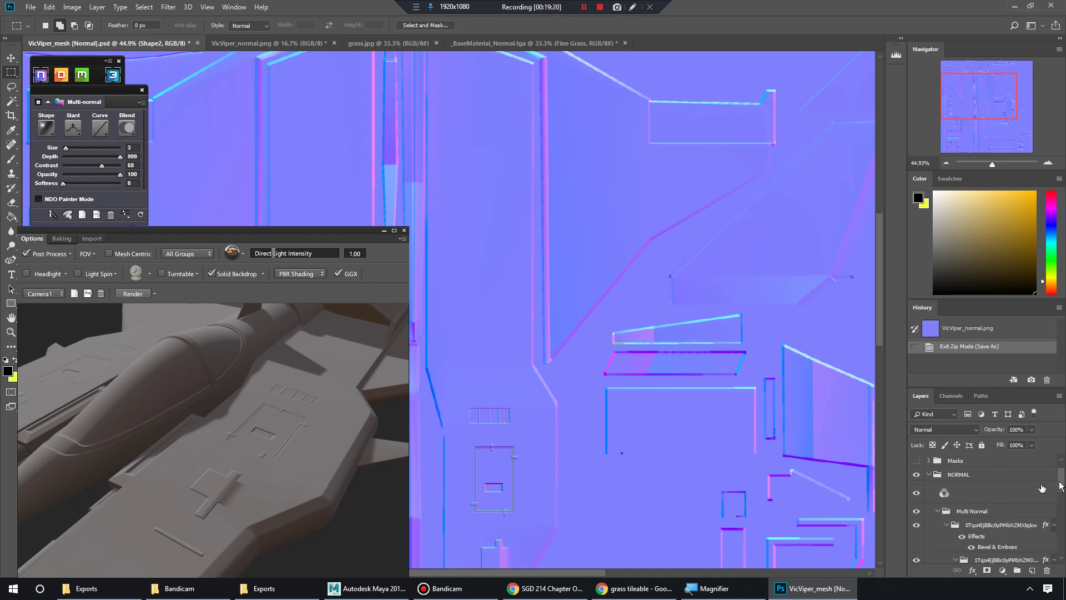
pyautogui.click(939, 510)
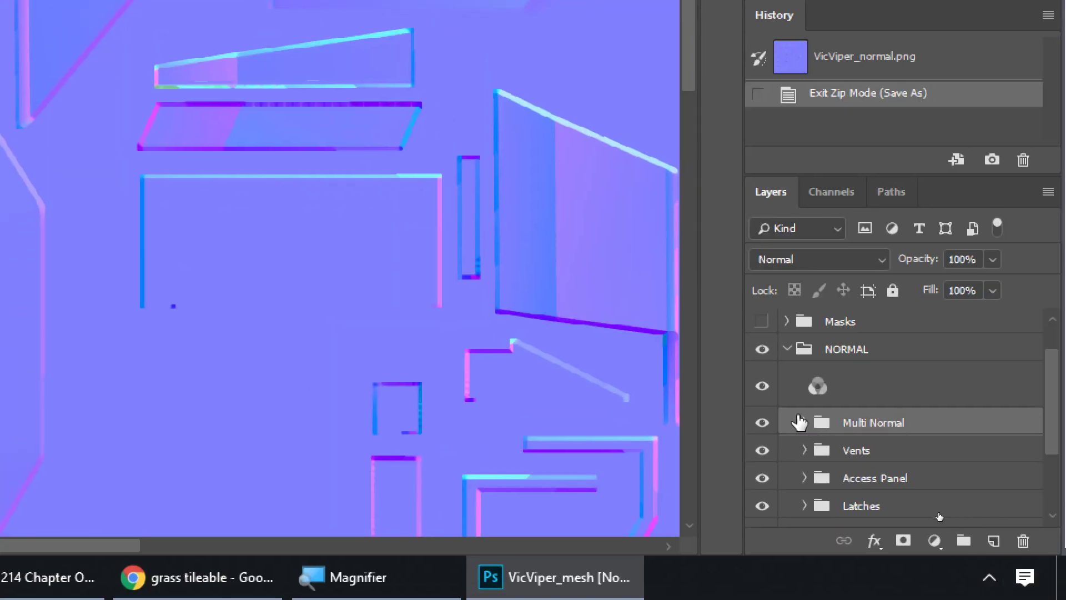
pyautogui.keyDown('alt'); pyautogui.click(804, 423); pyautogui.keyUp('alt')
pyautogui.click(803, 423)
pyautogui.click(804, 423)
pyautogui.scroll(-2, 887, 472)
pyautogui.scroll(-5, 888, 472)
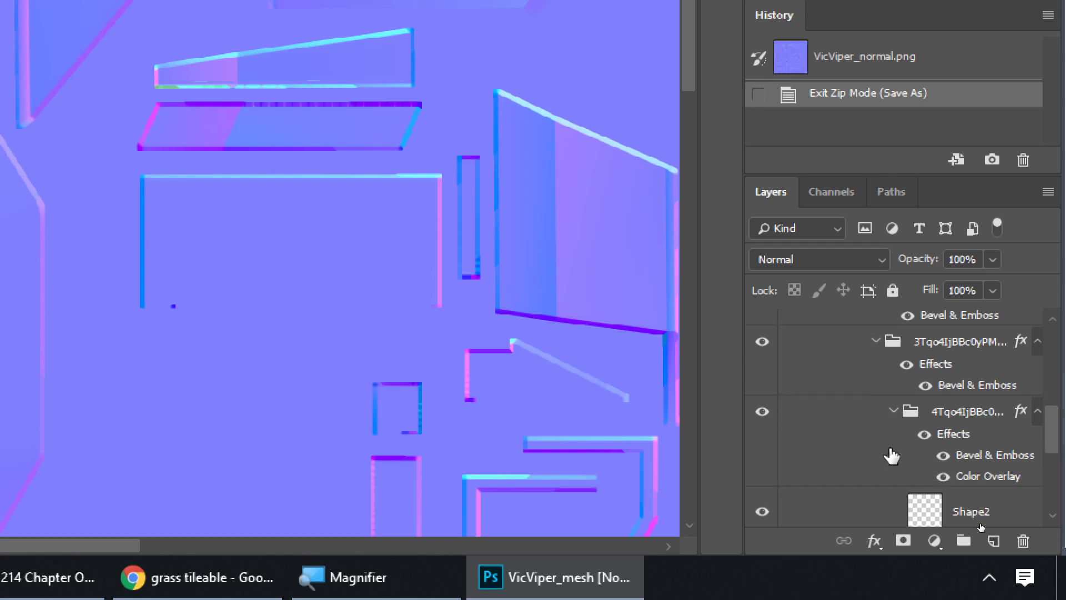
pyautogui.scroll(3, 922, 395)
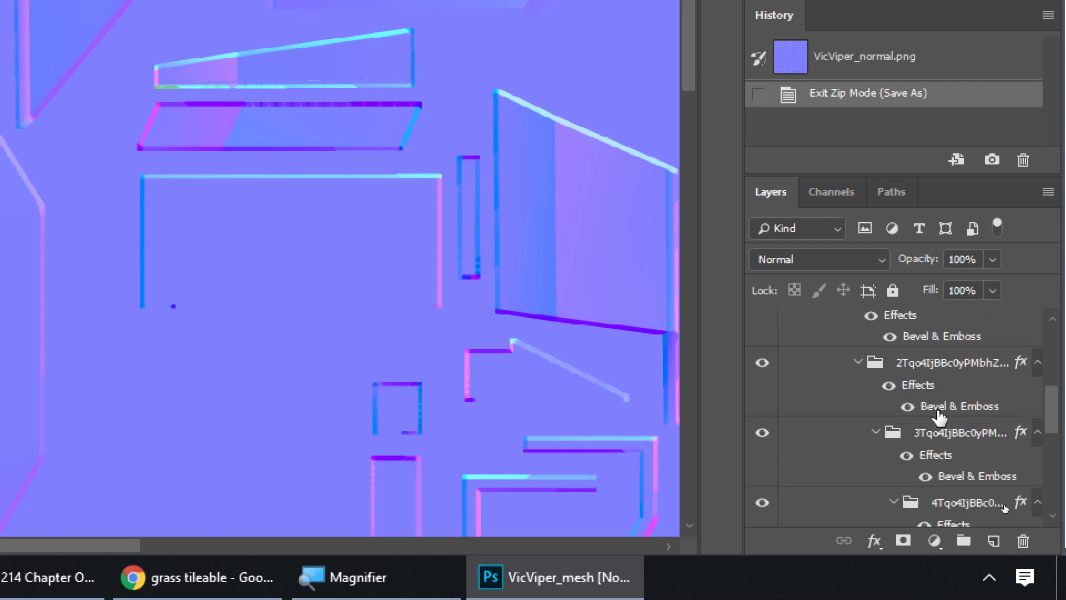
pyautogui.scroll(2, 938, 415)
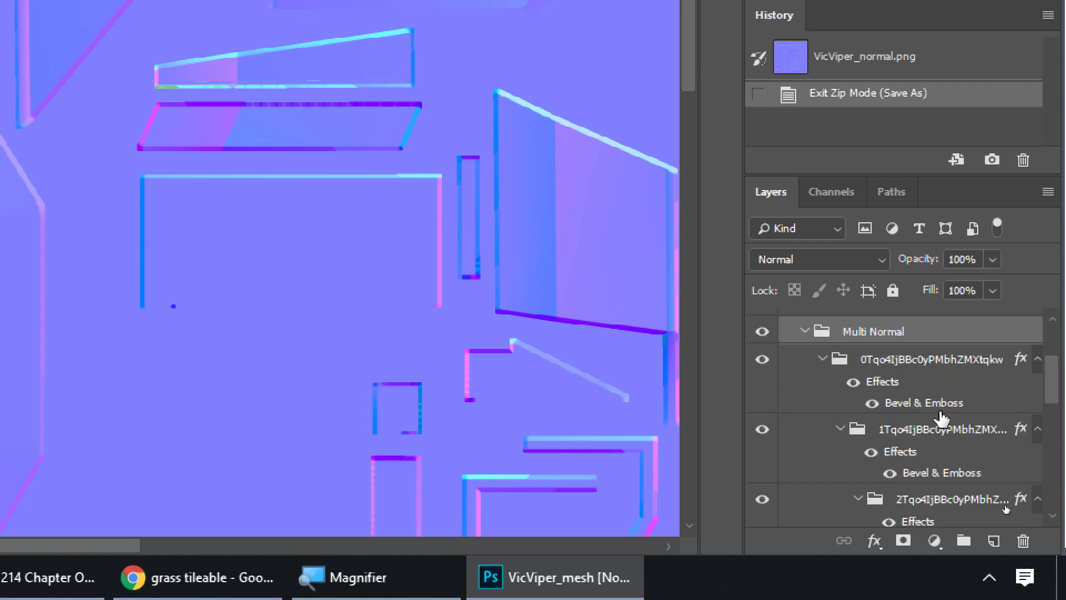
pyautogui.click(918, 359)
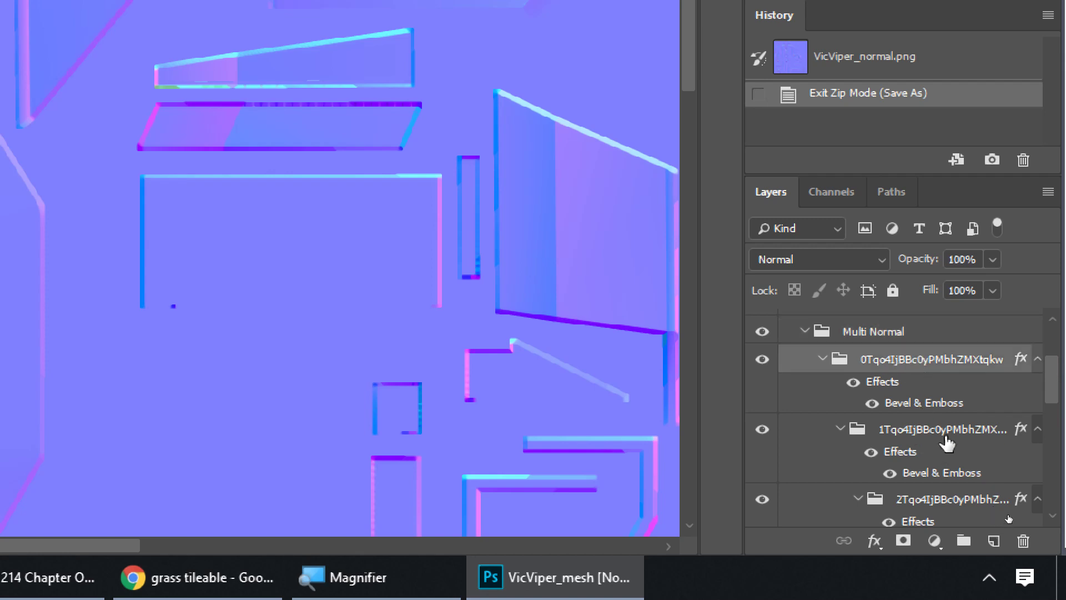
pyautogui.click(946, 436)
pyautogui.click(804, 332)
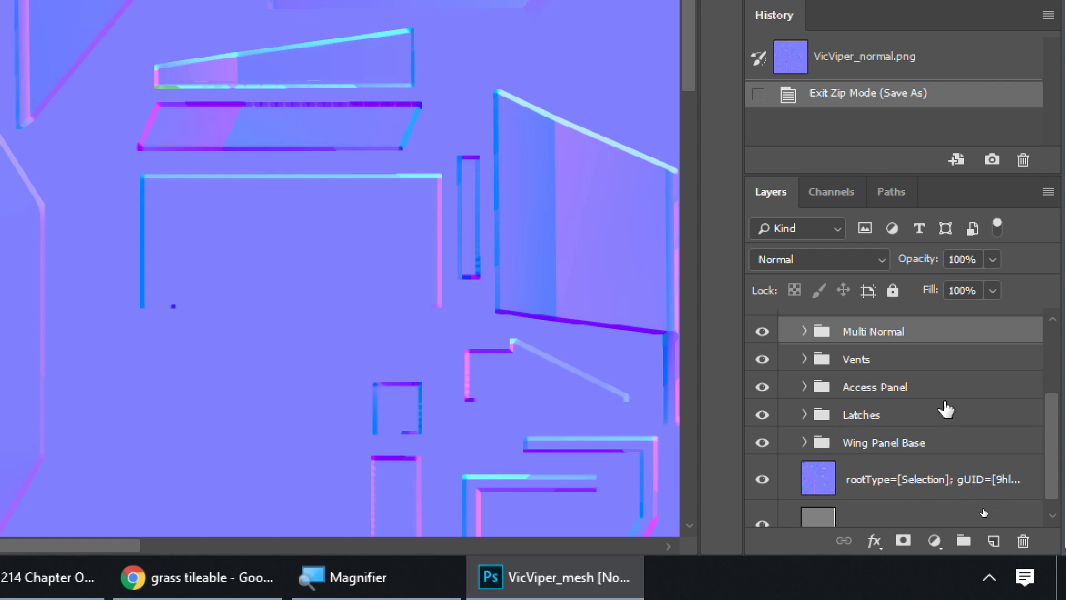
# Expand and collapse Wing Panel Base and Latches, leaving the Latches group selected
pyautogui.click(804, 444)
pyautogui.click(804, 444)
pyautogui.click(807, 418)
pyautogui.click(804, 416)
pyautogui.click(804, 416)
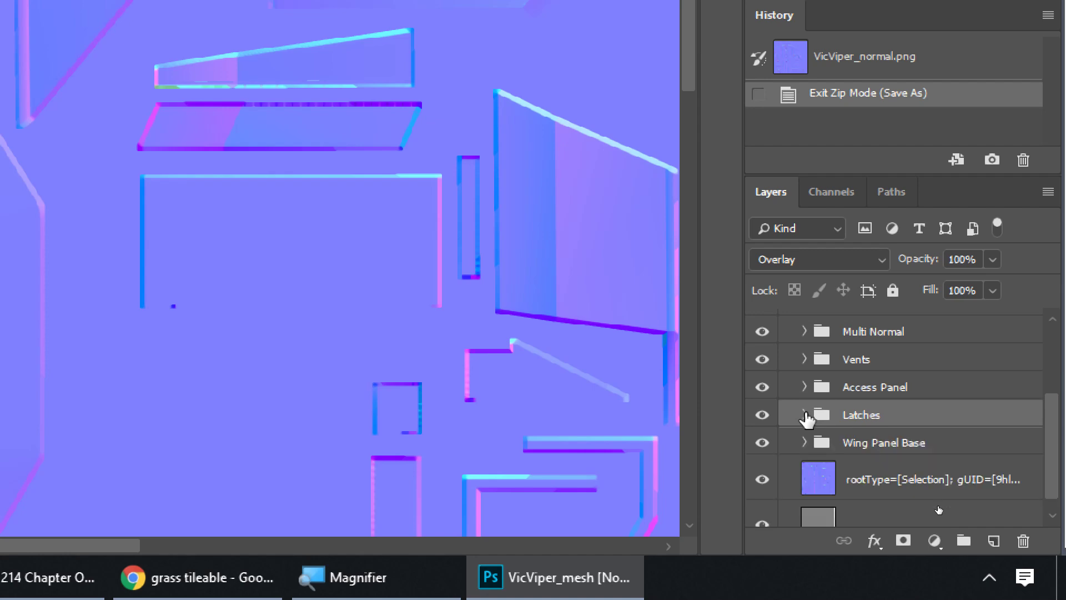